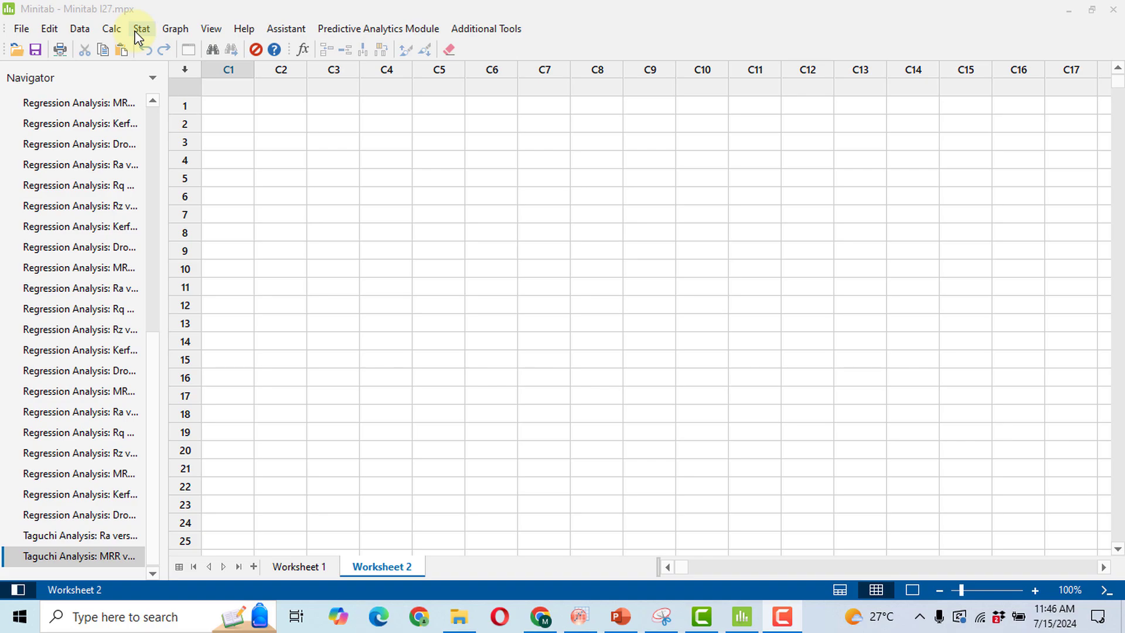
Start creating a Taguchi design, choosing a 3-level design with 4 factors.
left_click(141, 28)
mouse_move(217, 103)
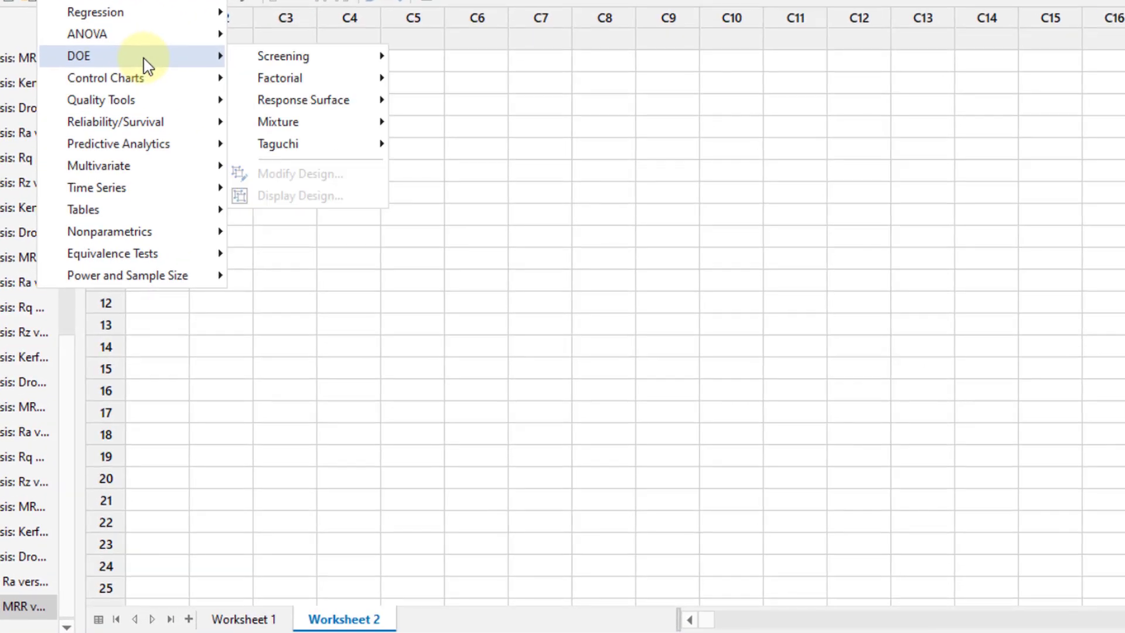
mouse_move(351, 146)
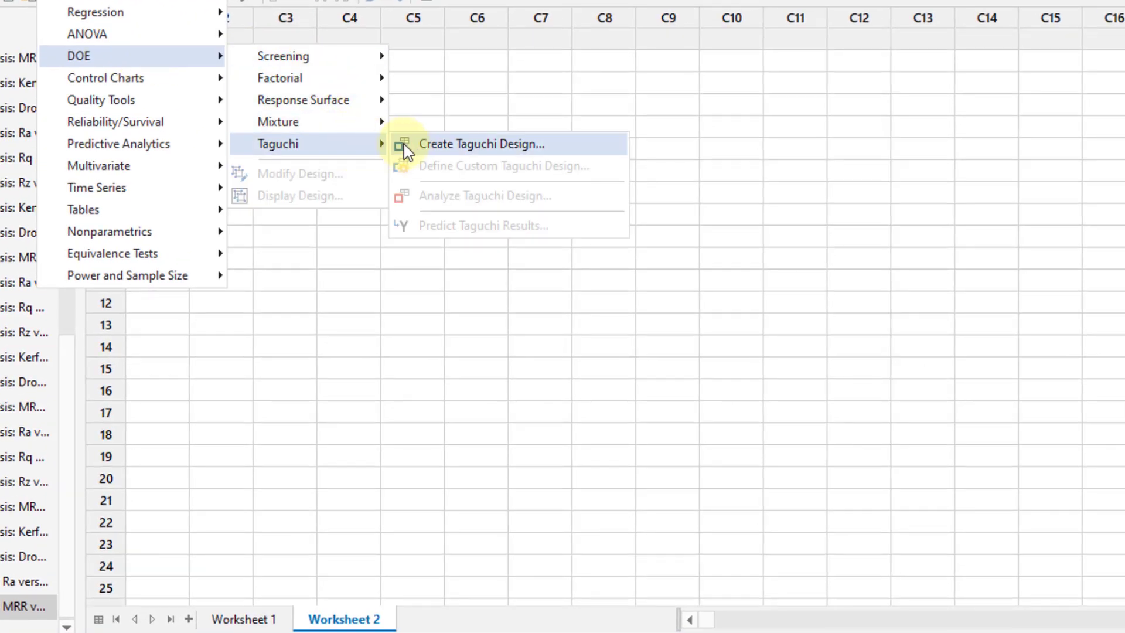
left_click(459, 150)
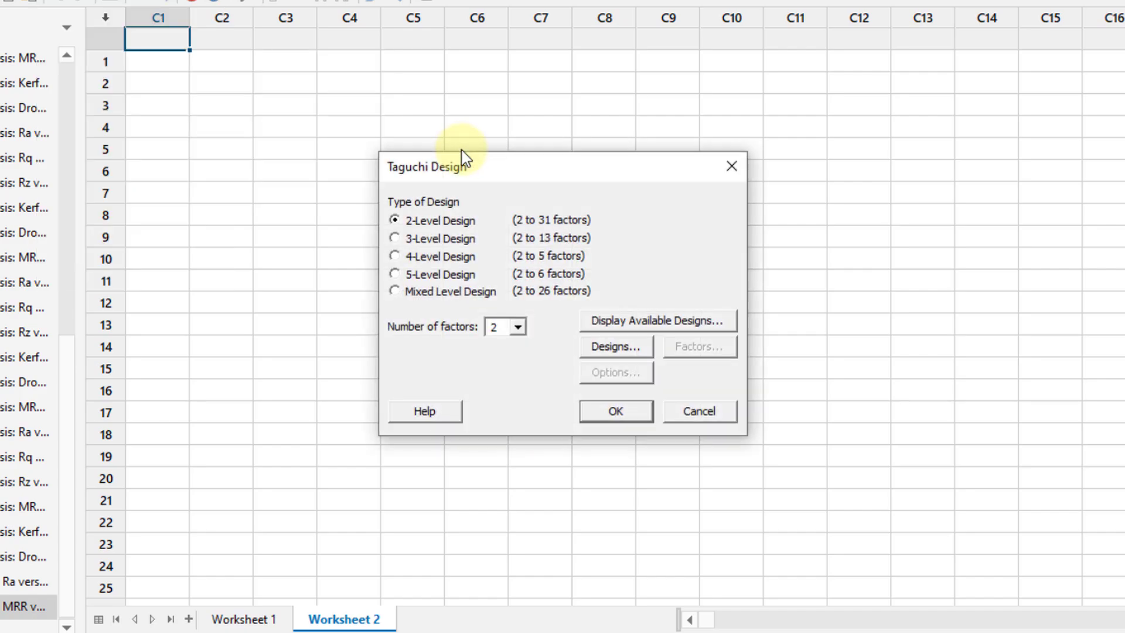
left_click(441, 240)
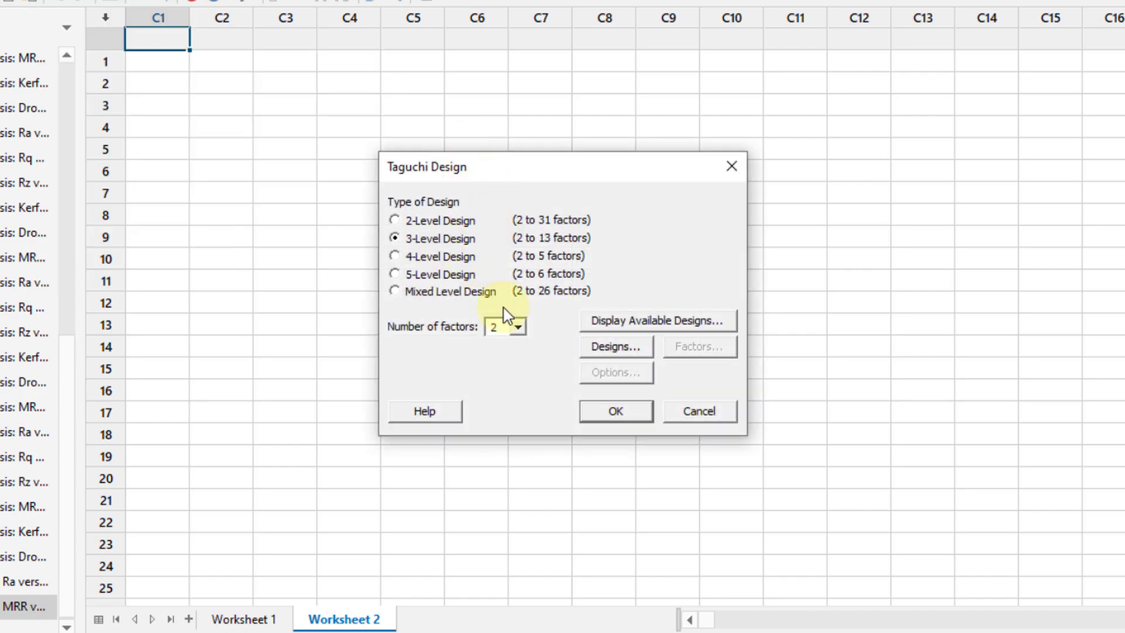
left_click(518, 327)
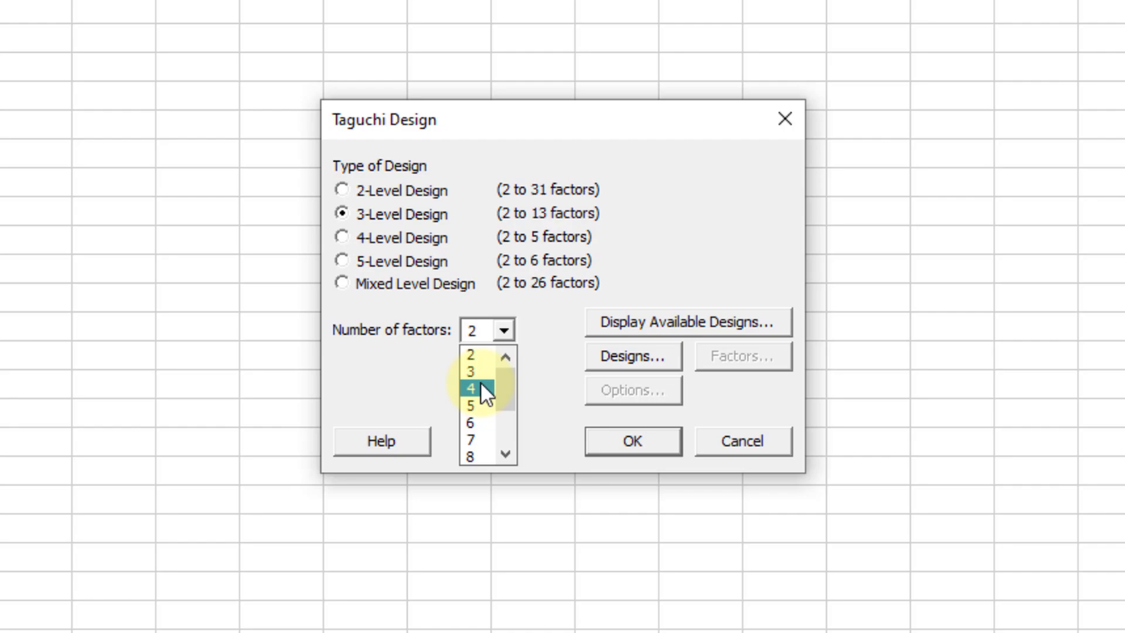
left_click(481, 388)
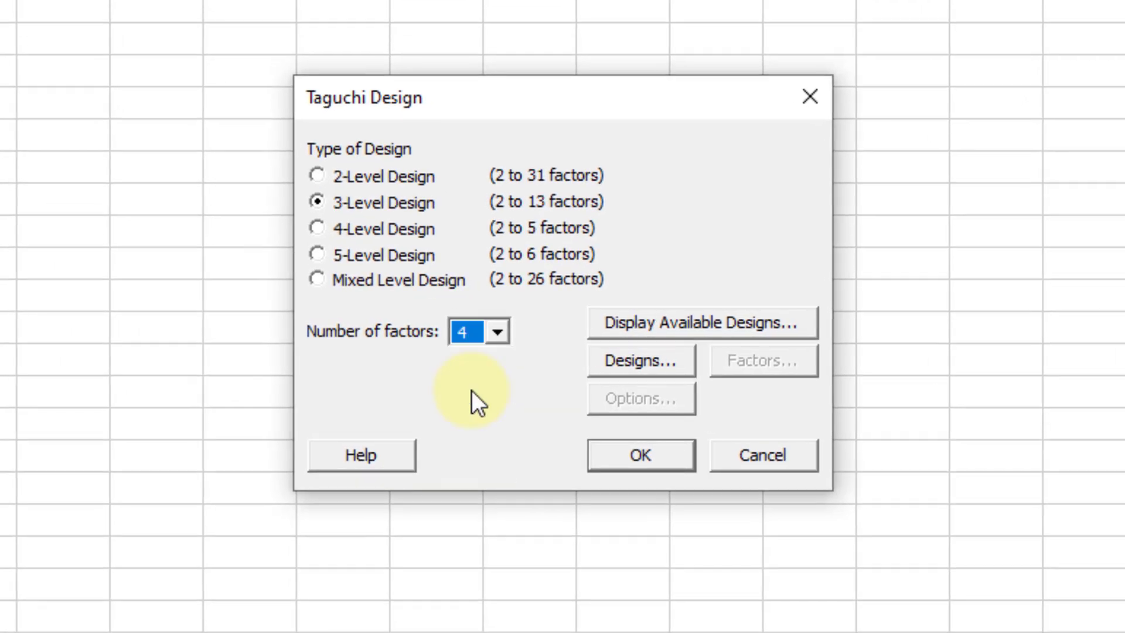
Choose the L27 array as the run layout for the Taguchi design.
left_click(654, 363)
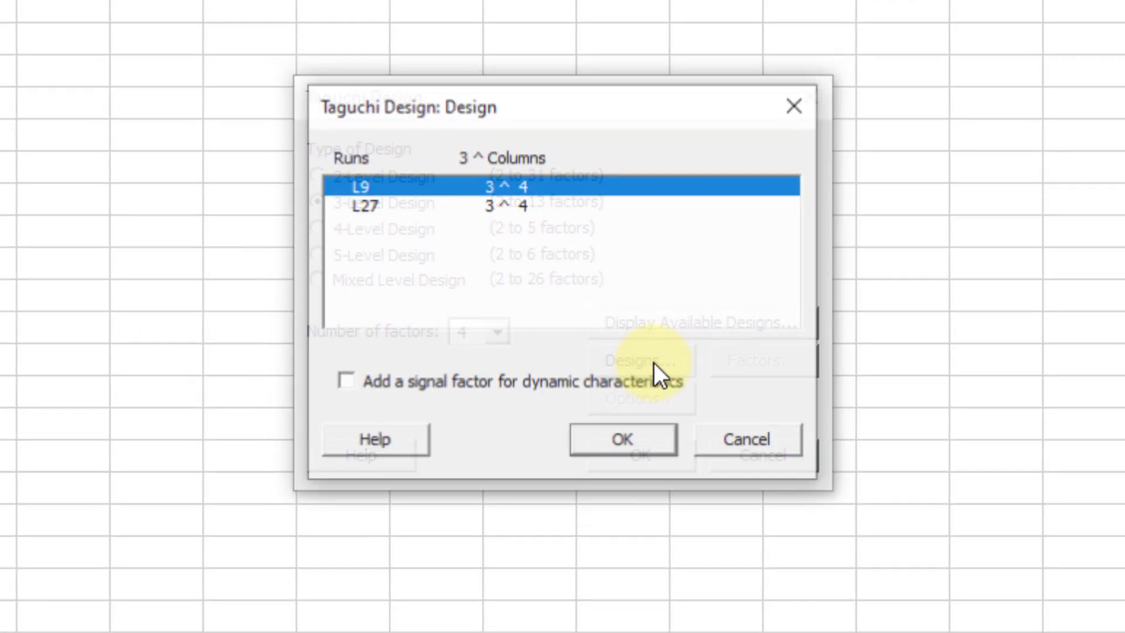
left_click(452, 206)
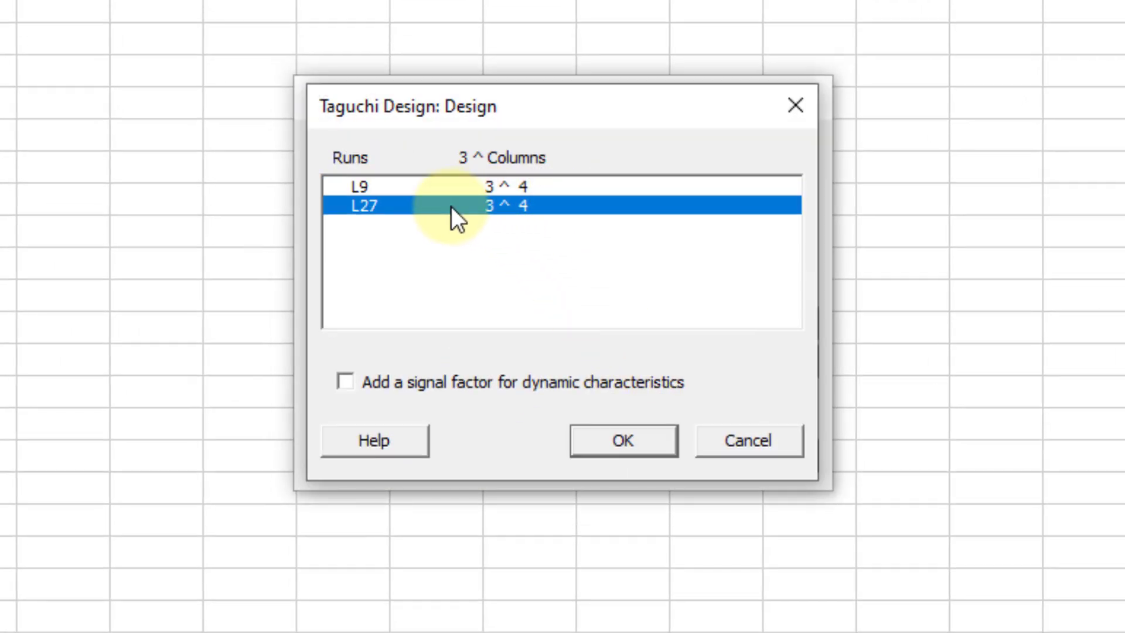
left_click(651, 443)
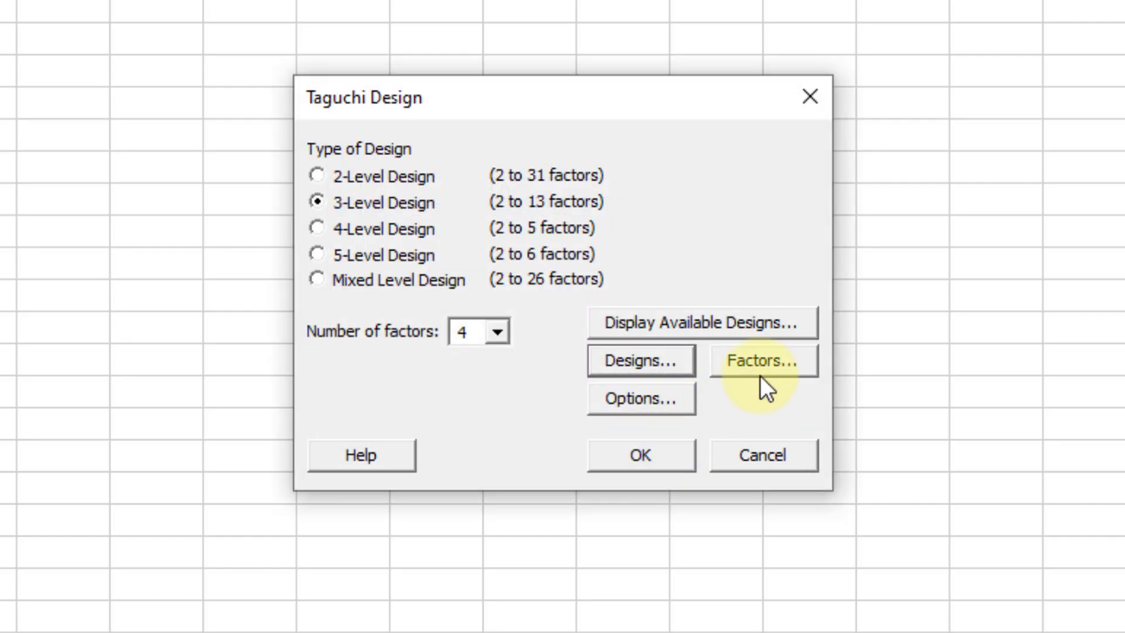
Name the four design factors C, V, S and T, keeping their level values 1 2 3.
left_click(776, 364)
left_click(392, 236)
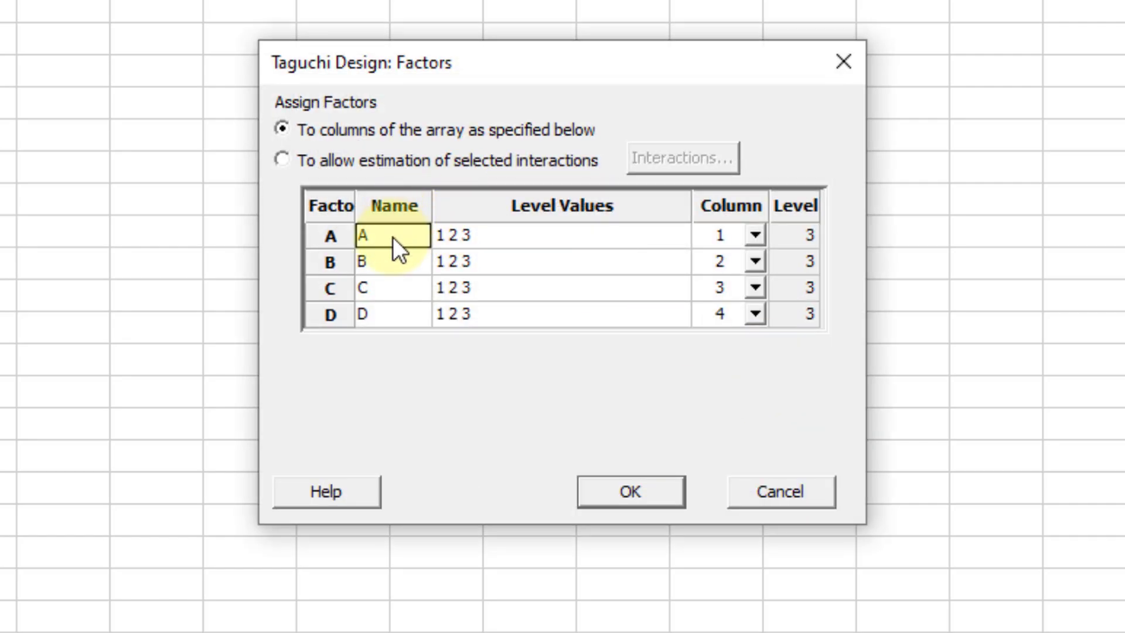
type("C")
left_click(388, 259)
type("V")
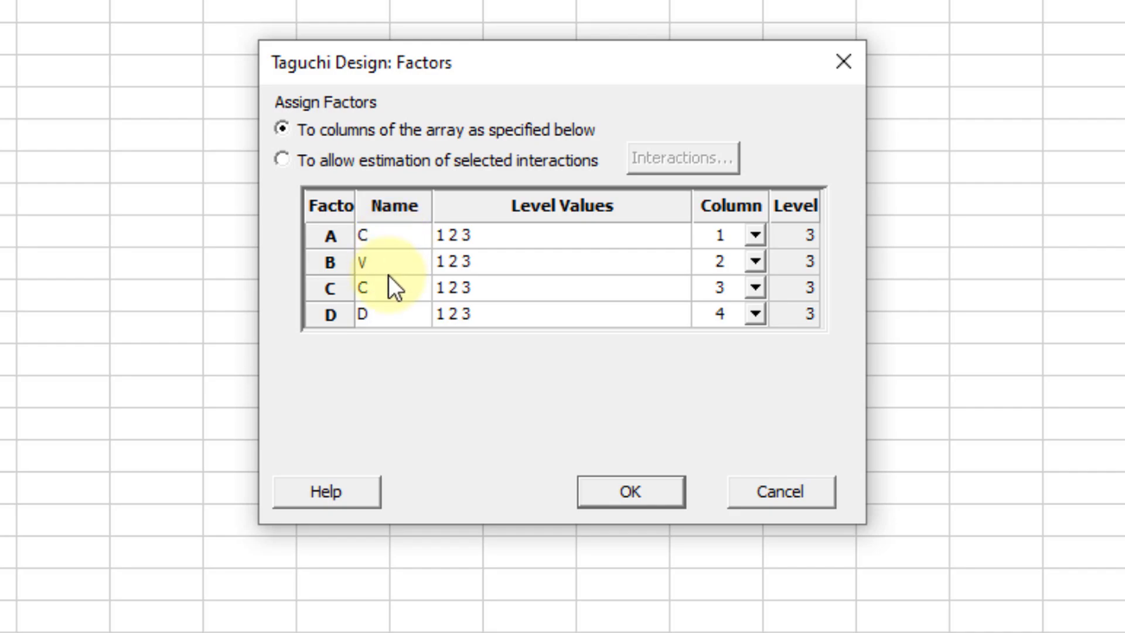
left_click(389, 286)
type("S")
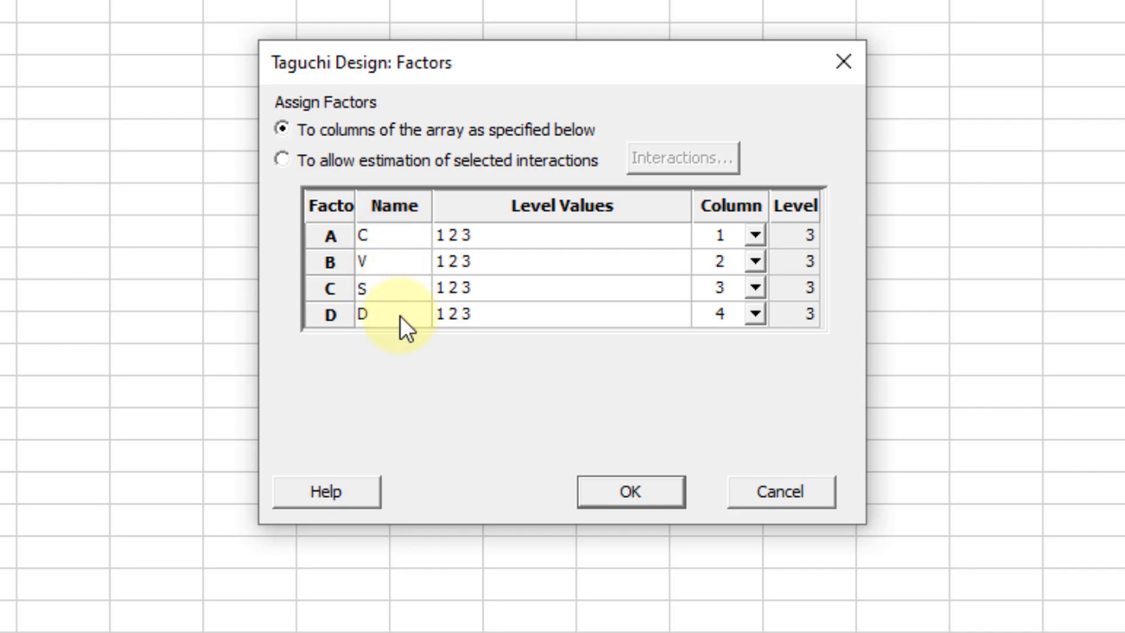
left_click(400, 316)
type("T")
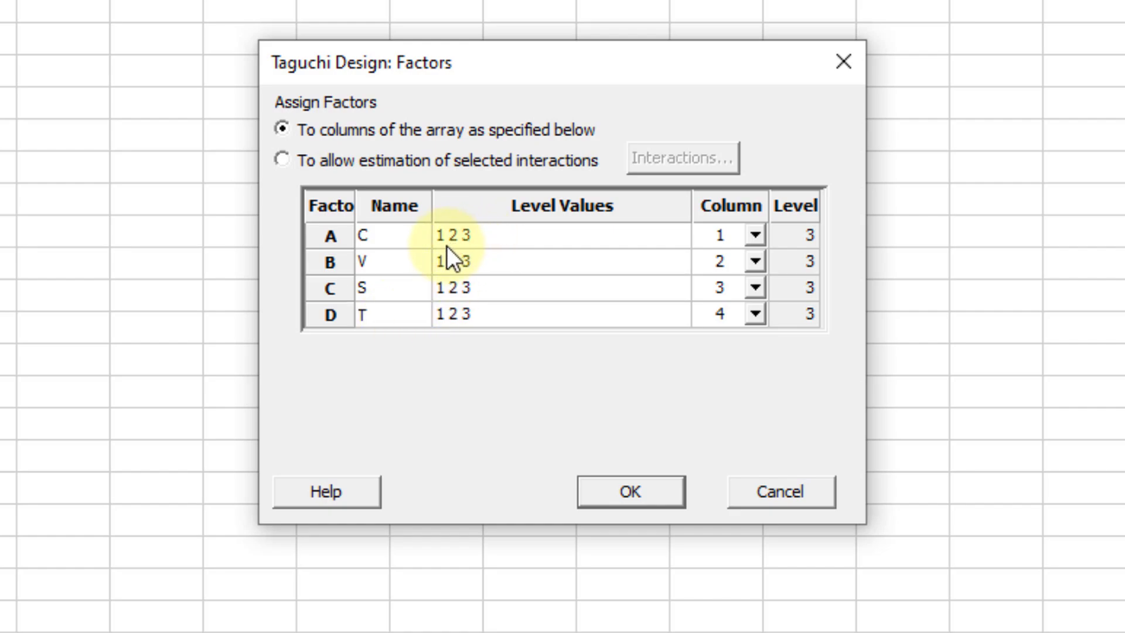
left_click(662, 505)
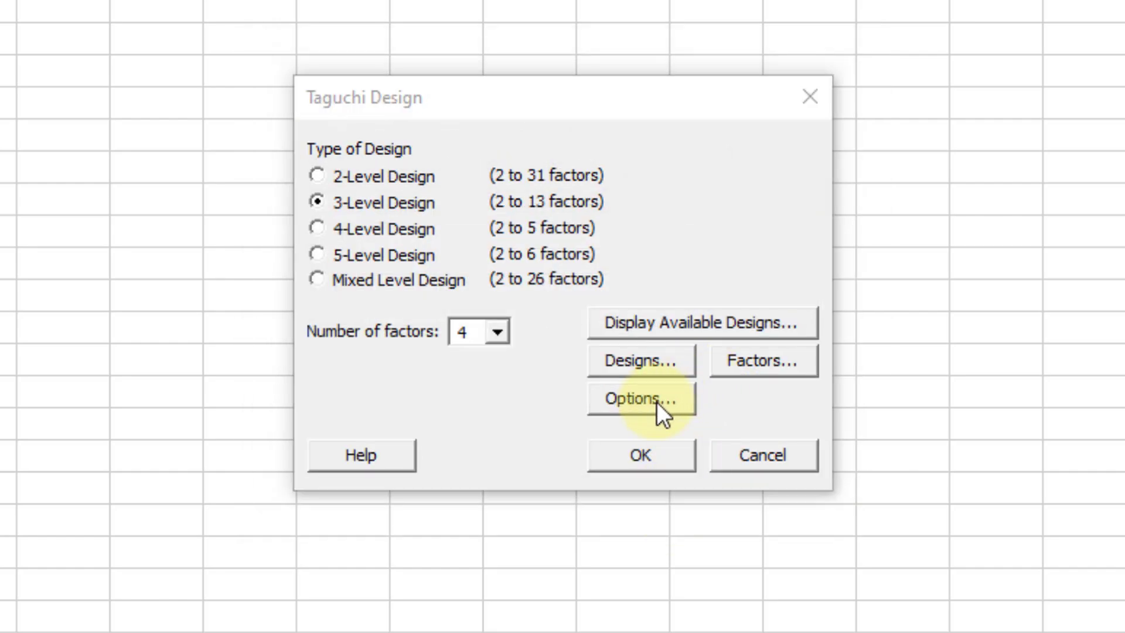
Generate the Taguchi design with storage in the worksheet enabled, and show only the data pane.
left_click(659, 406)
left_click(628, 353)
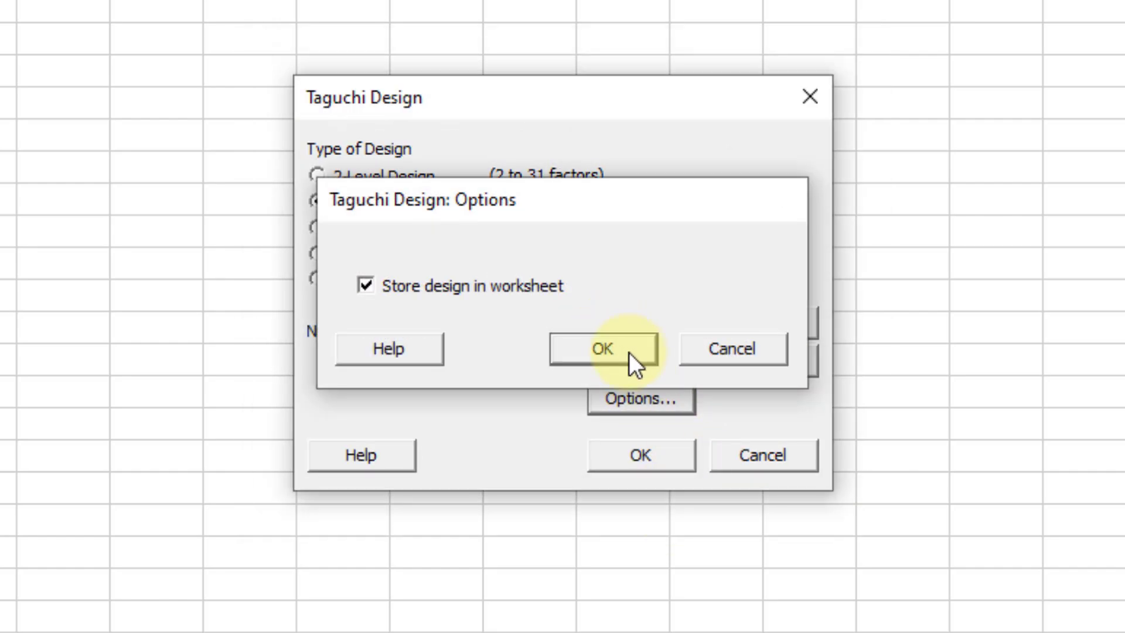
left_click(665, 456)
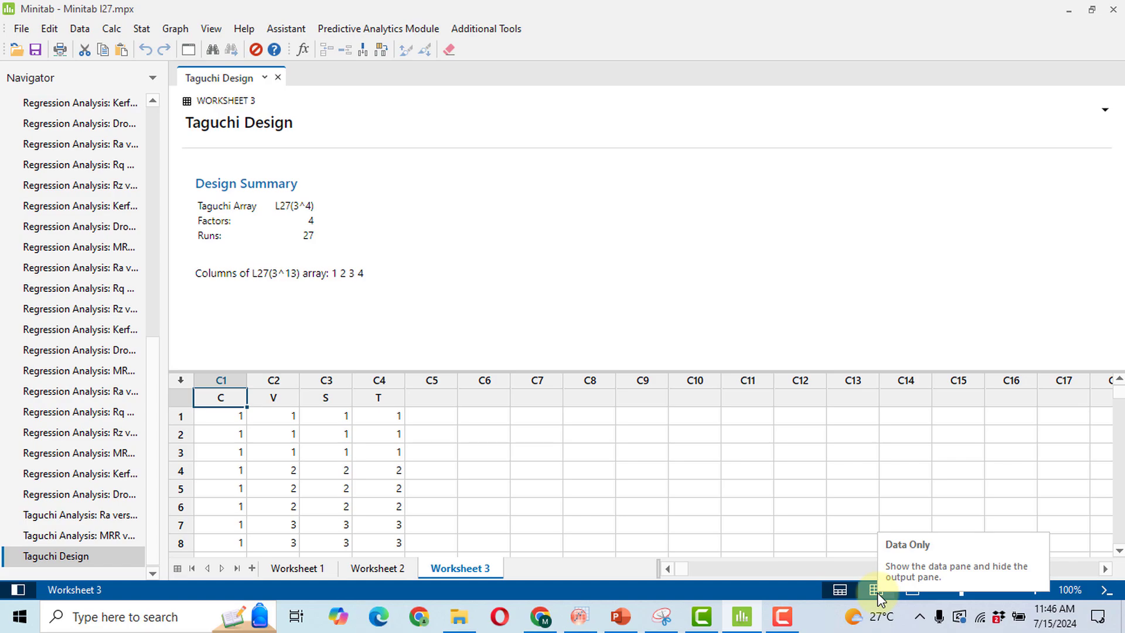
left_click(875, 591)
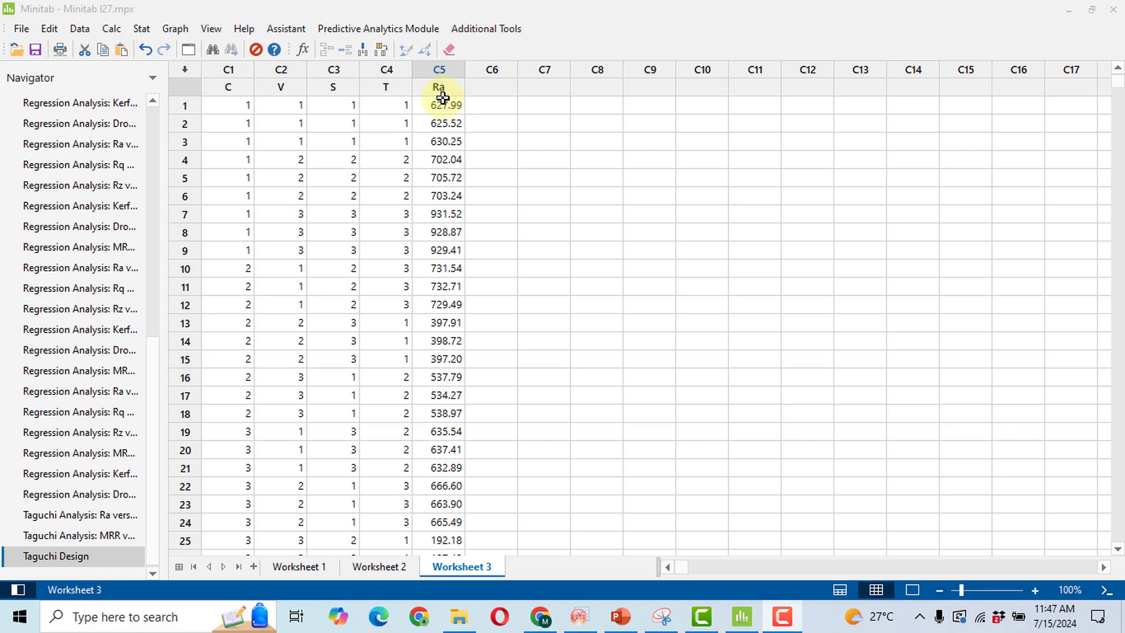
Start fitting a regression model with Ra as the response.
left_click(143, 29)
mouse_move(176, 62)
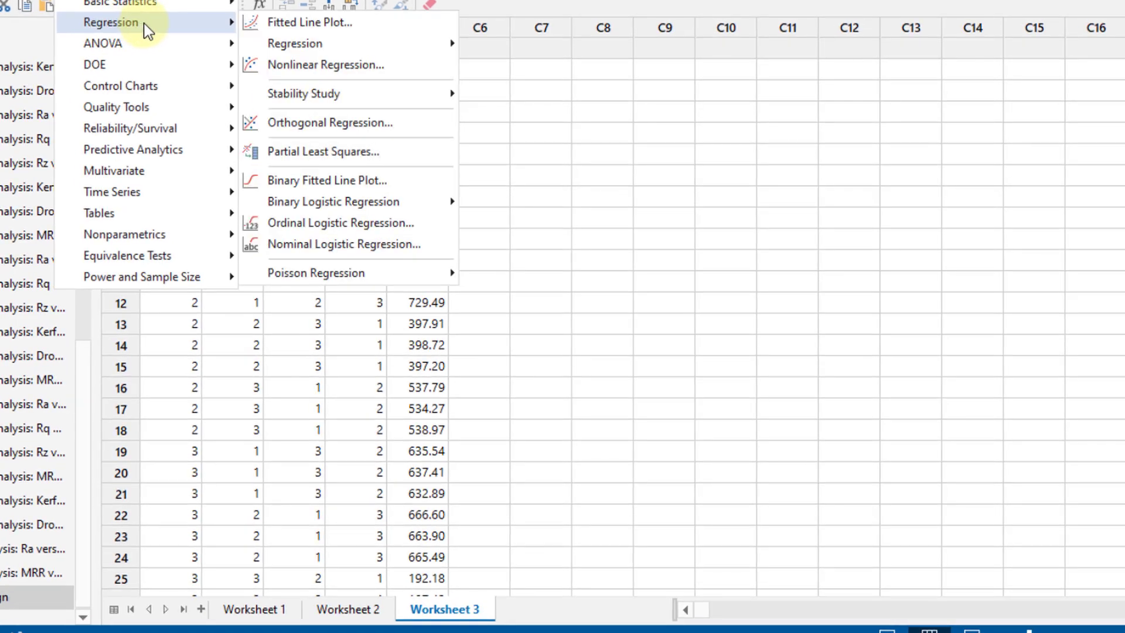
mouse_move(351, 45)
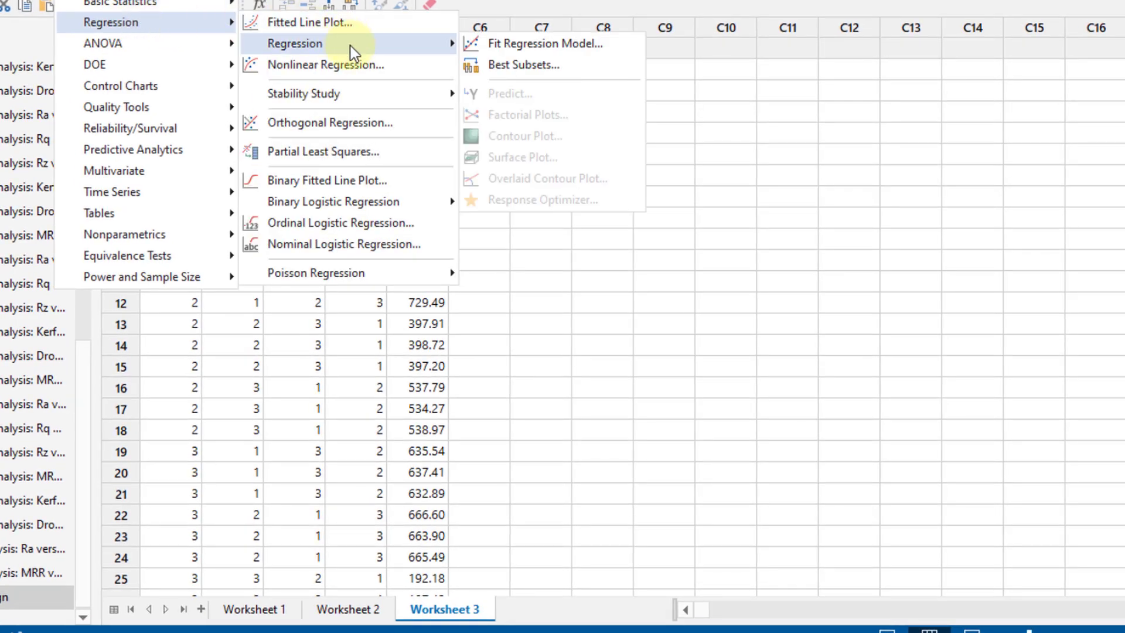
left_click(503, 45)
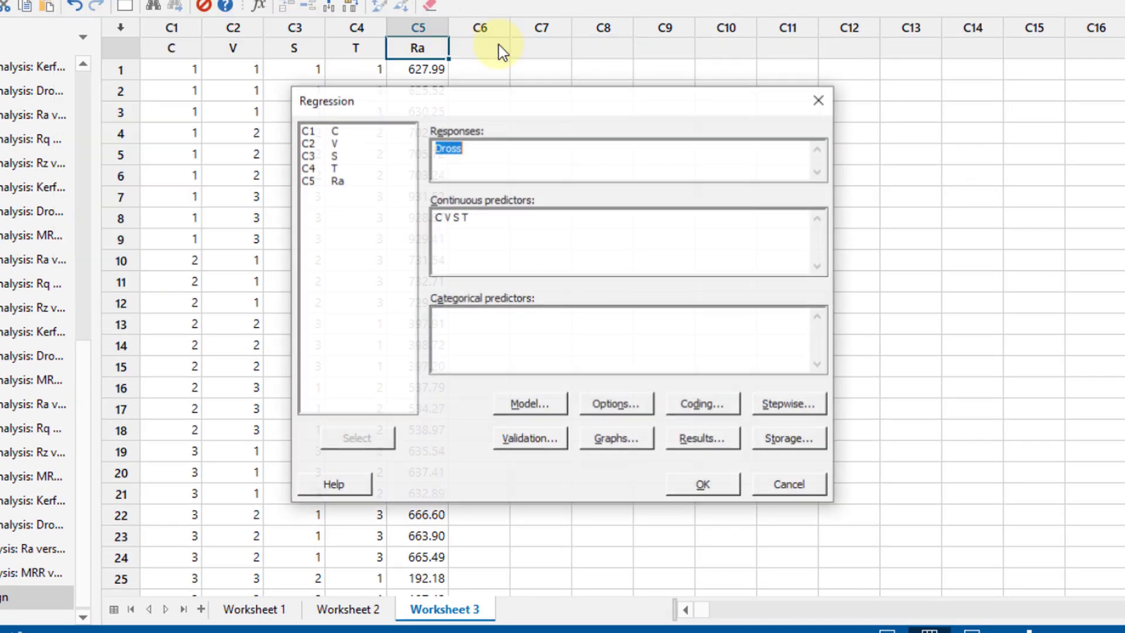
double_click(334, 182)
Replace the continuous predictors with only C and S, and run the regression.
left_click(498, 220)
key("BackSpace")
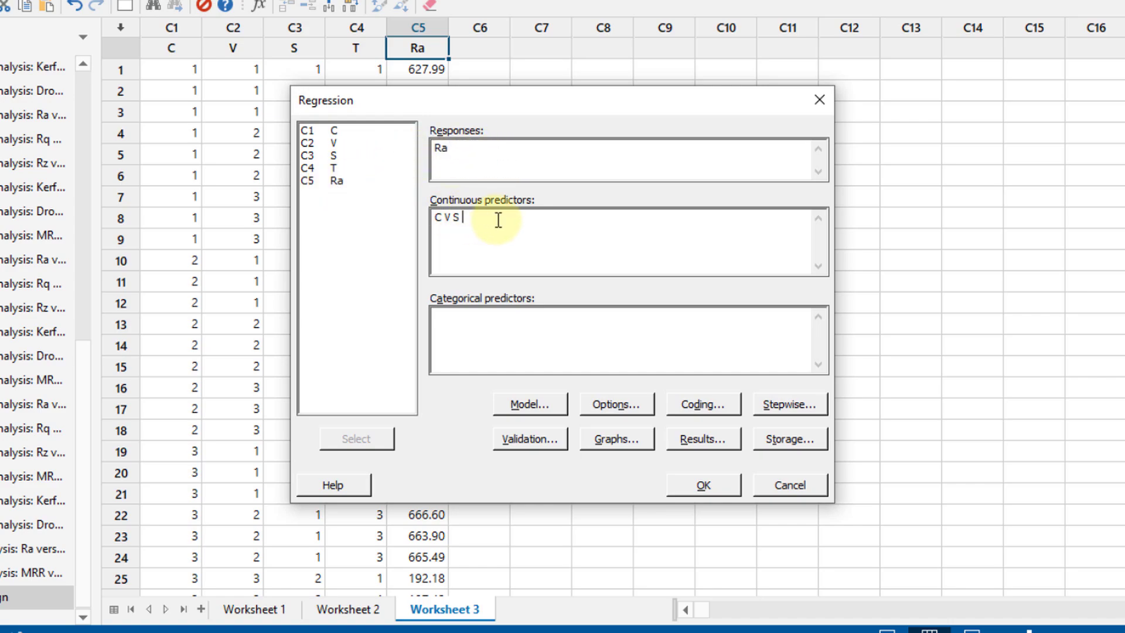
key("BackSpace")
key("BackSpace")
key("BackSpace")
key("BackSpace")
key("BackSpace")
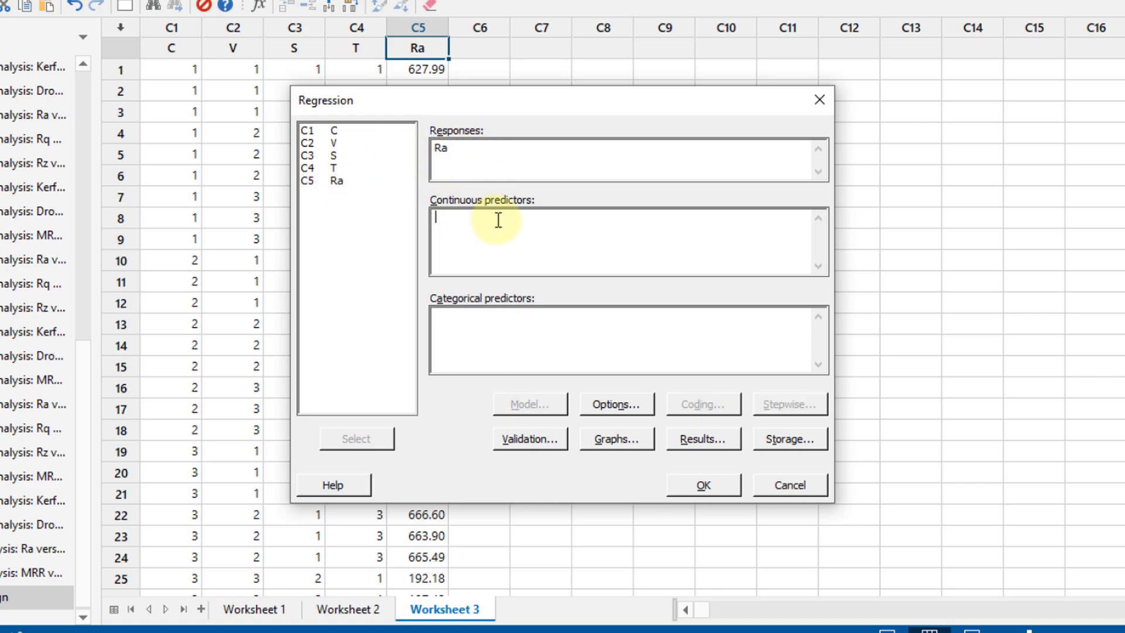
double_click(333, 129)
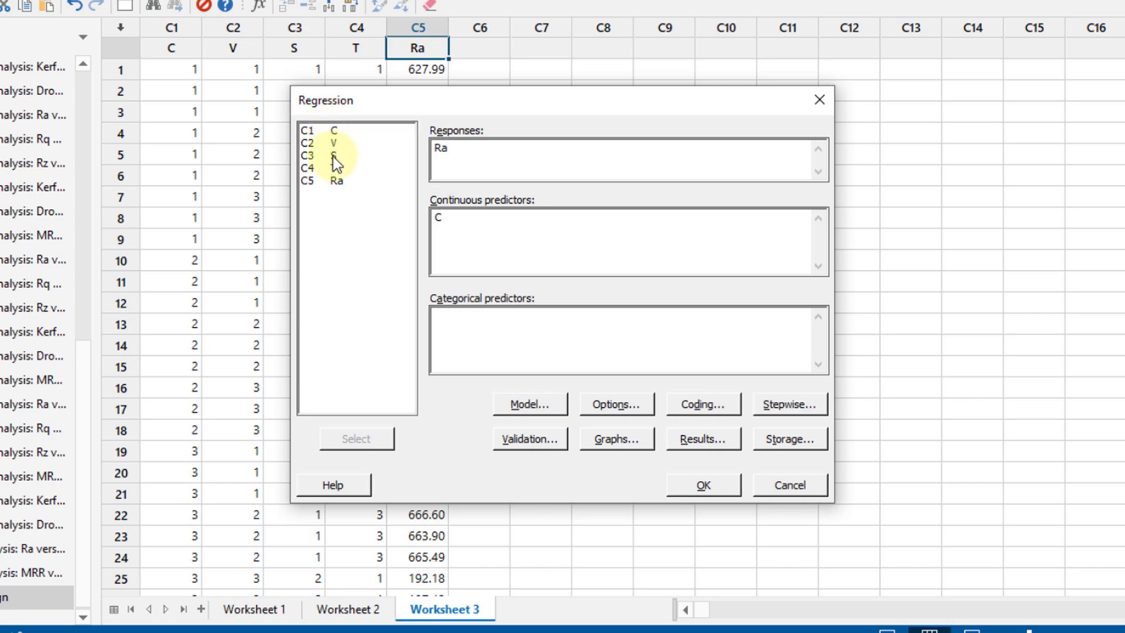
double_click(333, 155)
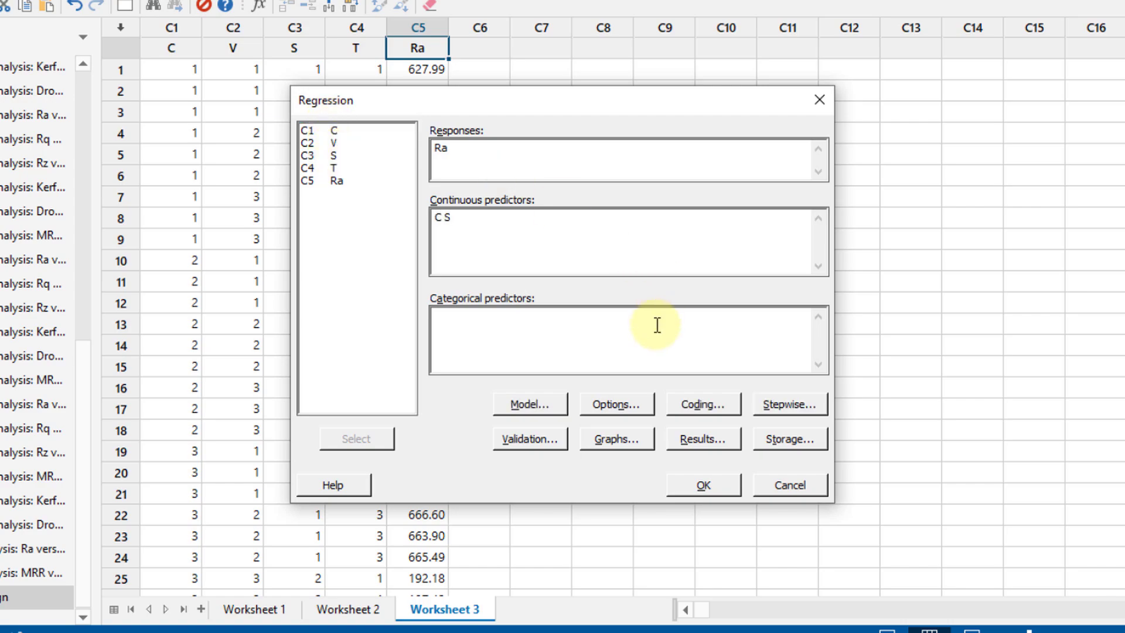
left_click(705, 485)
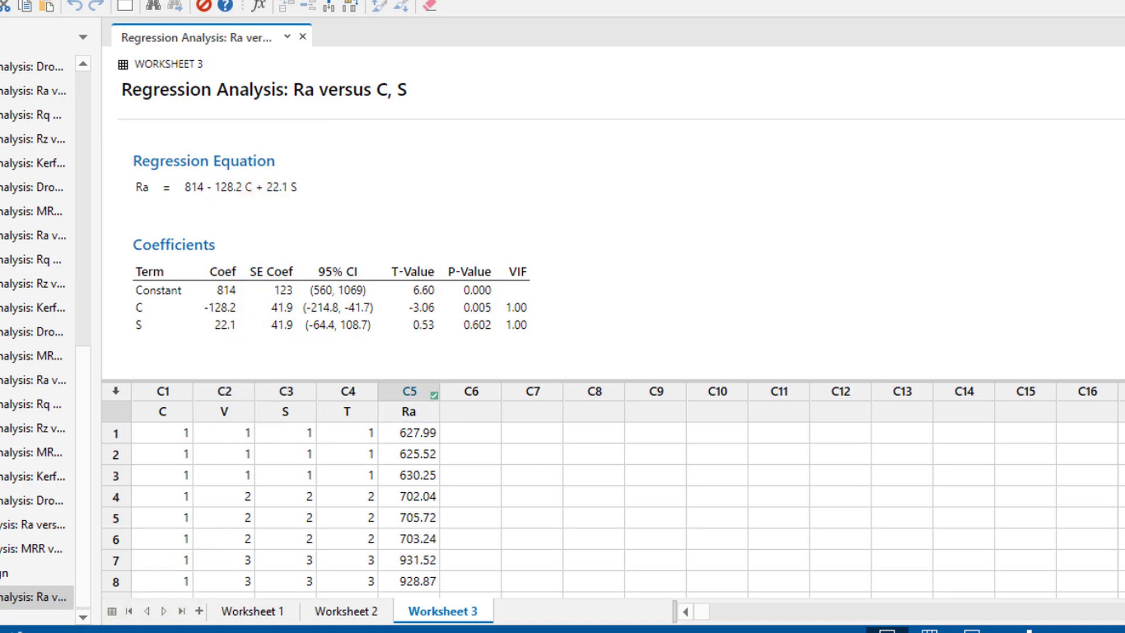
Launch OriginPro 8.5 and maximize the empty Book1 workbook.
key("super")
type("ORIGIN")
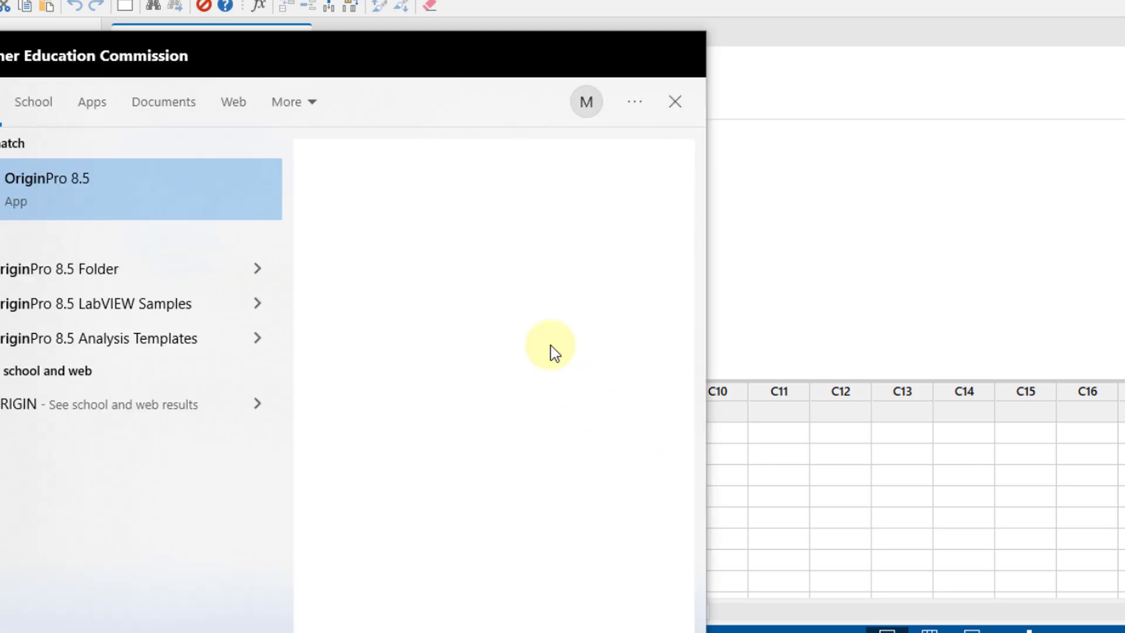
key("Return")
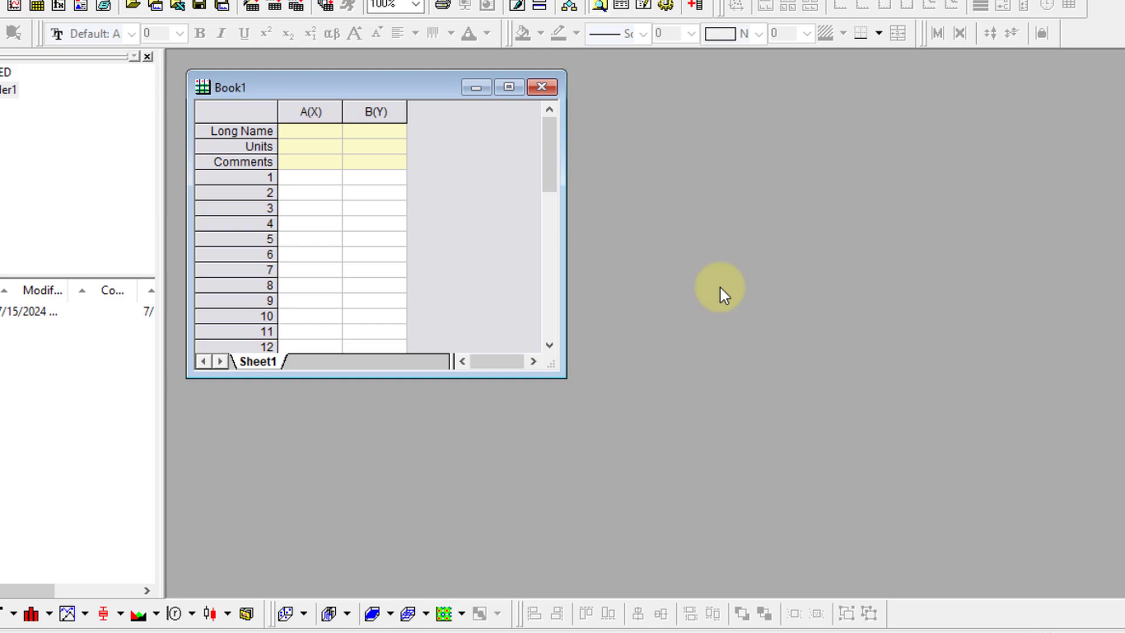
left_click(509, 91)
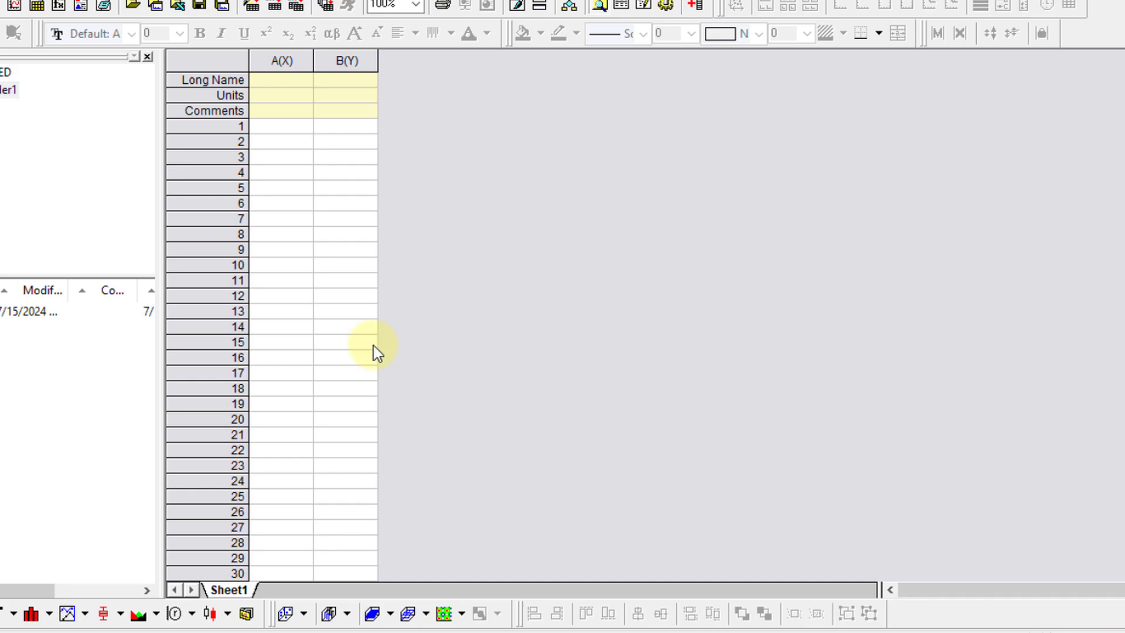
Add a third column to the Book1 sheet and set its plot designation to Z.
right_click(399, 331)
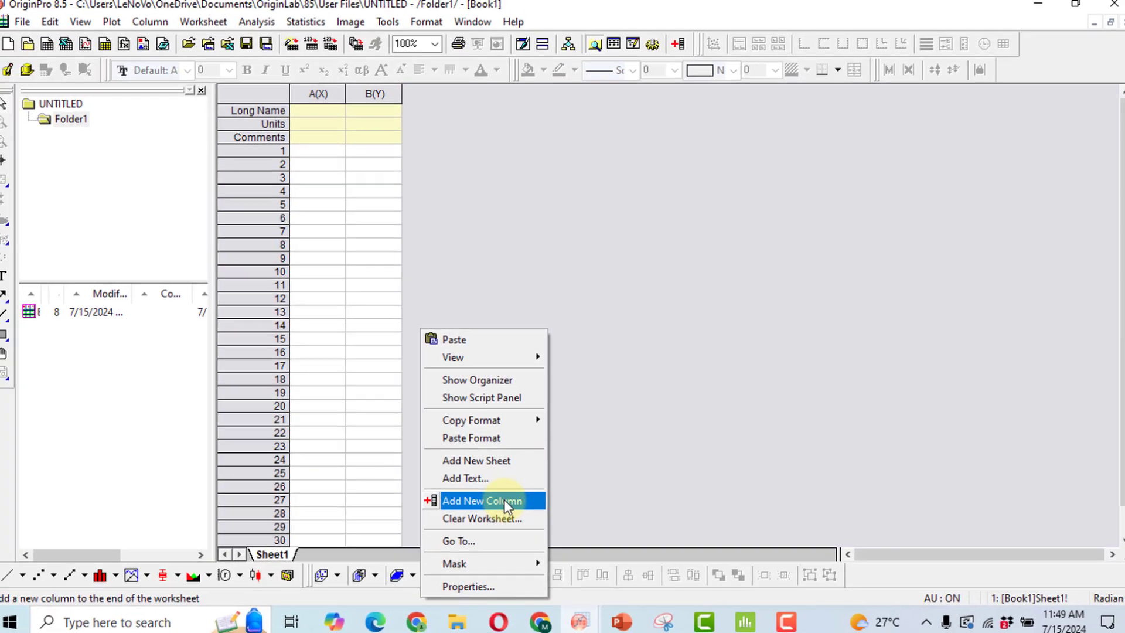
left_click(494, 528)
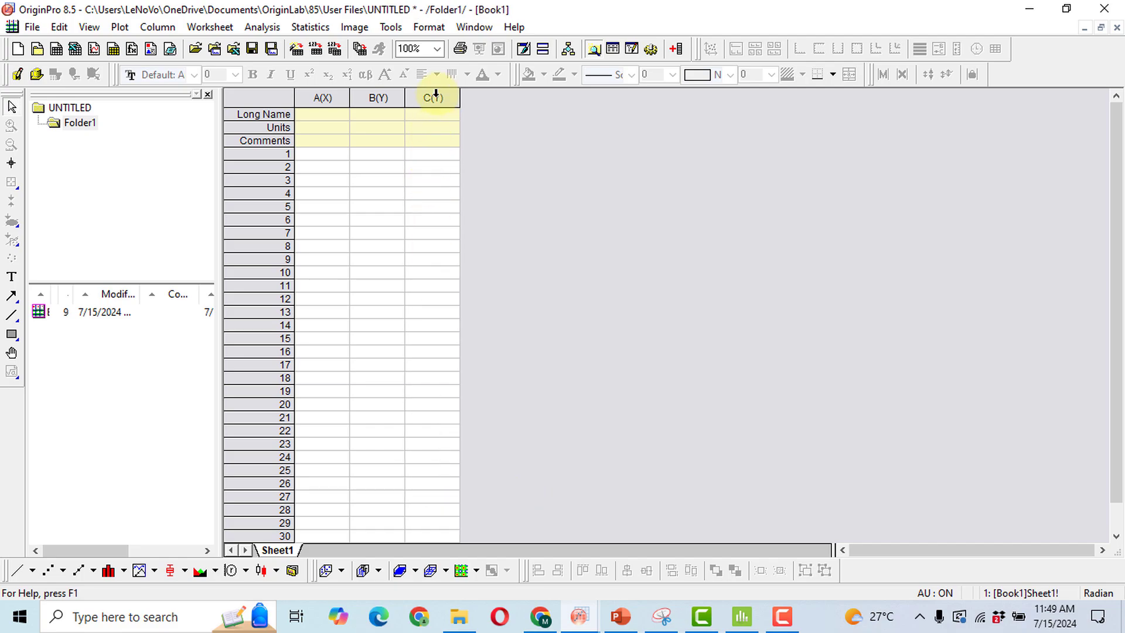
left_click(436, 95)
double_click(435, 95)
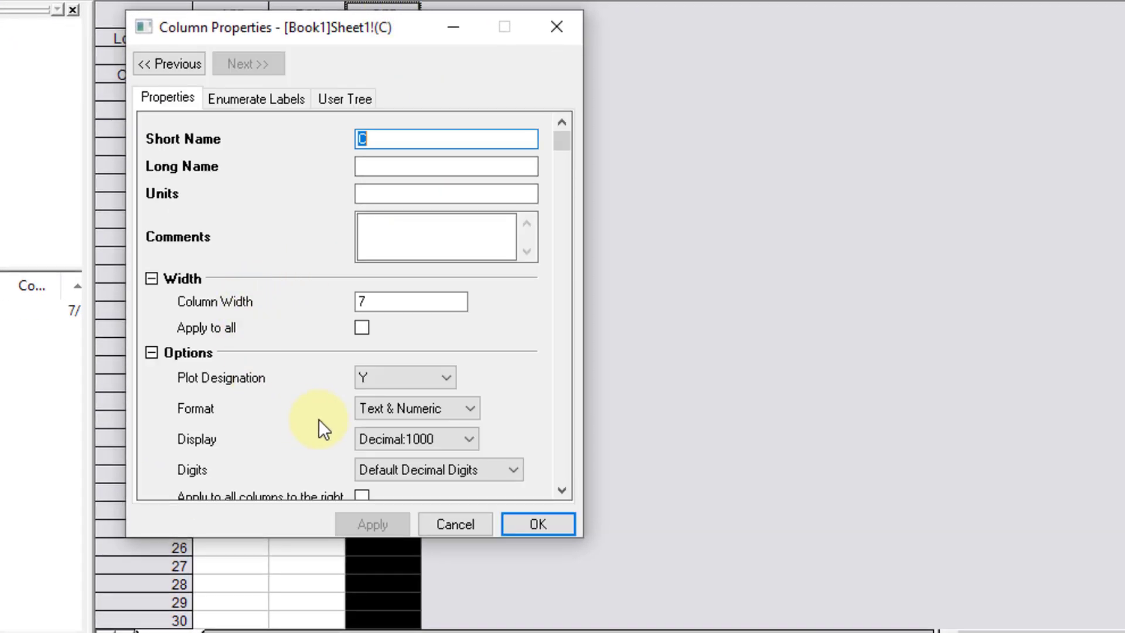
left_click(447, 377)
left_click(409, 427)
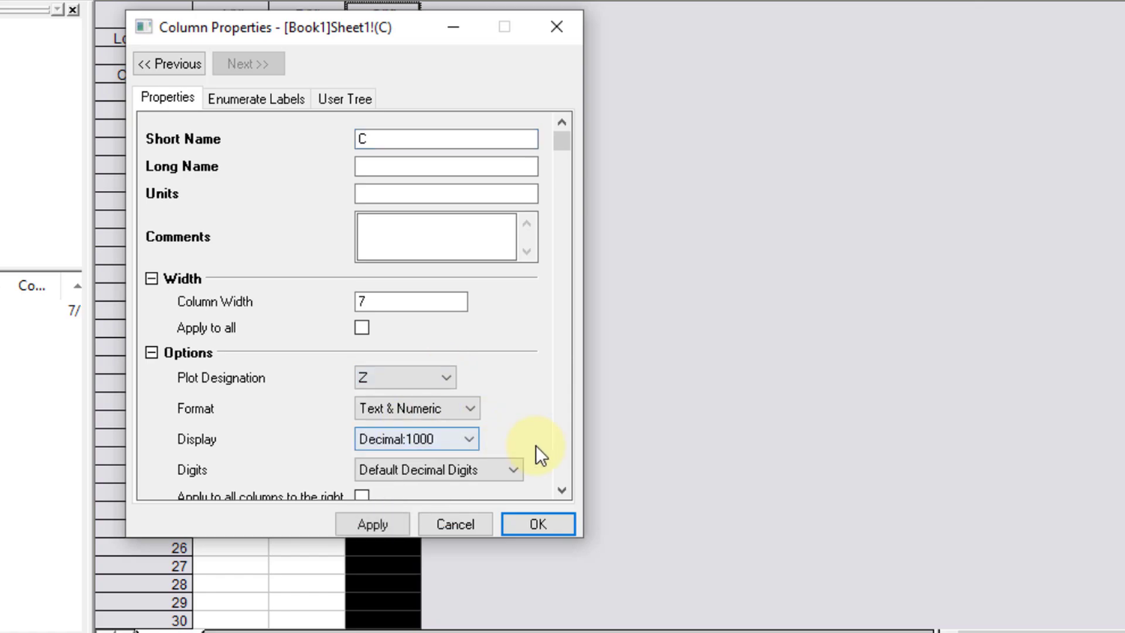
left_click(554, 530)
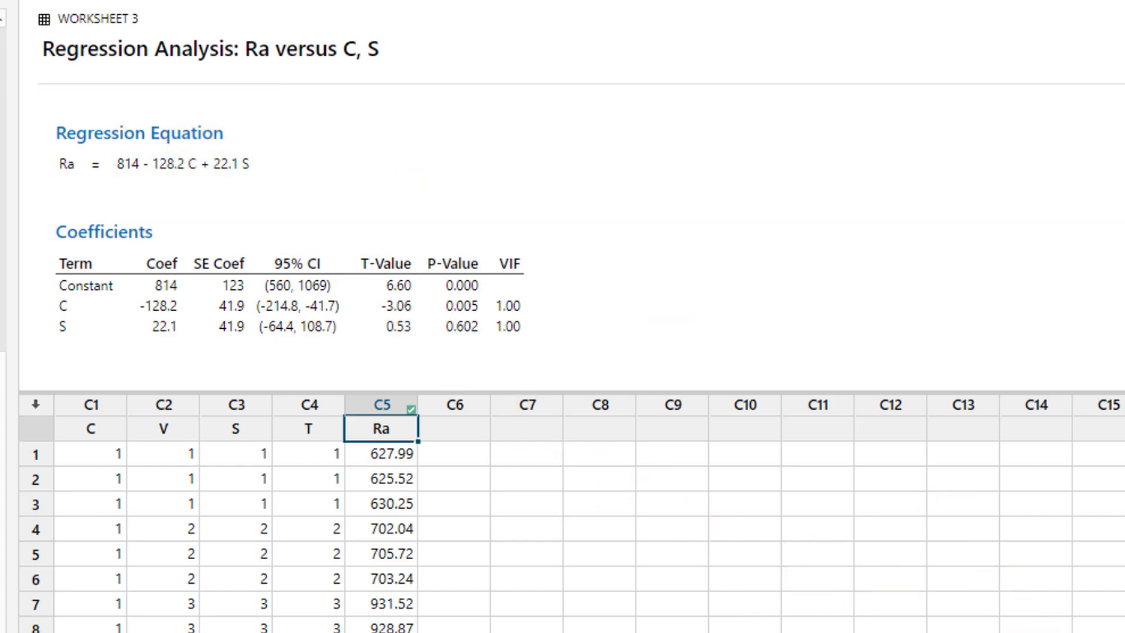
Copy the 27 values of column C from the Minitab worksheet into the A(X) column of the OriginPro sheet.
left_click(1113, 629)
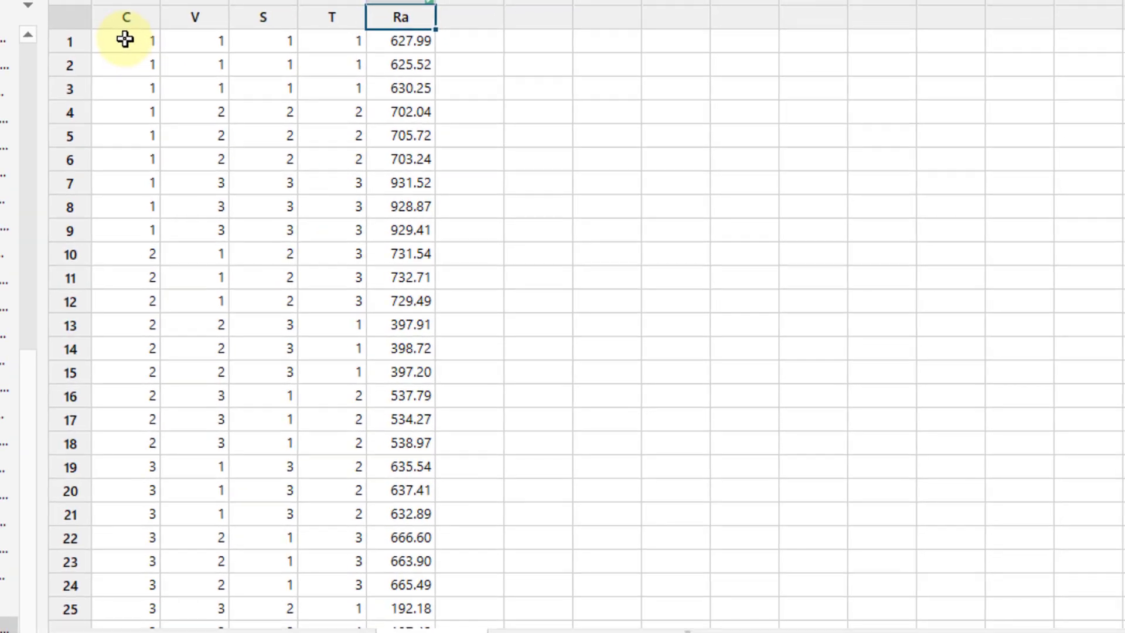
left_click(127, 38)
left_click_drag(127, 37, 151, 496)
key("alt+Tab")
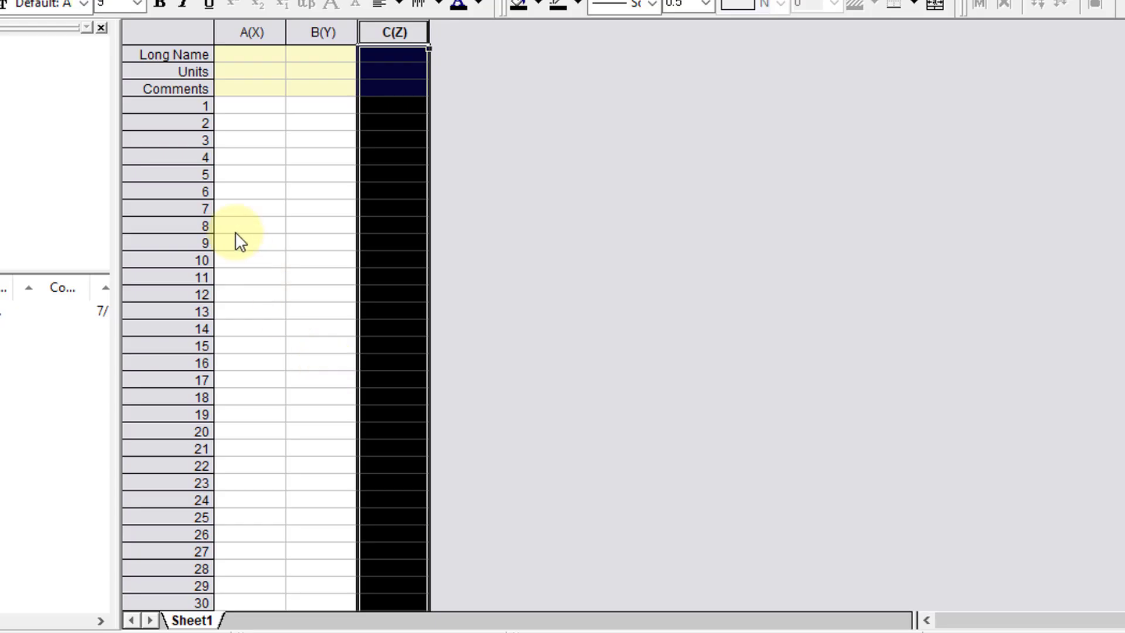
left_click(244, 111)
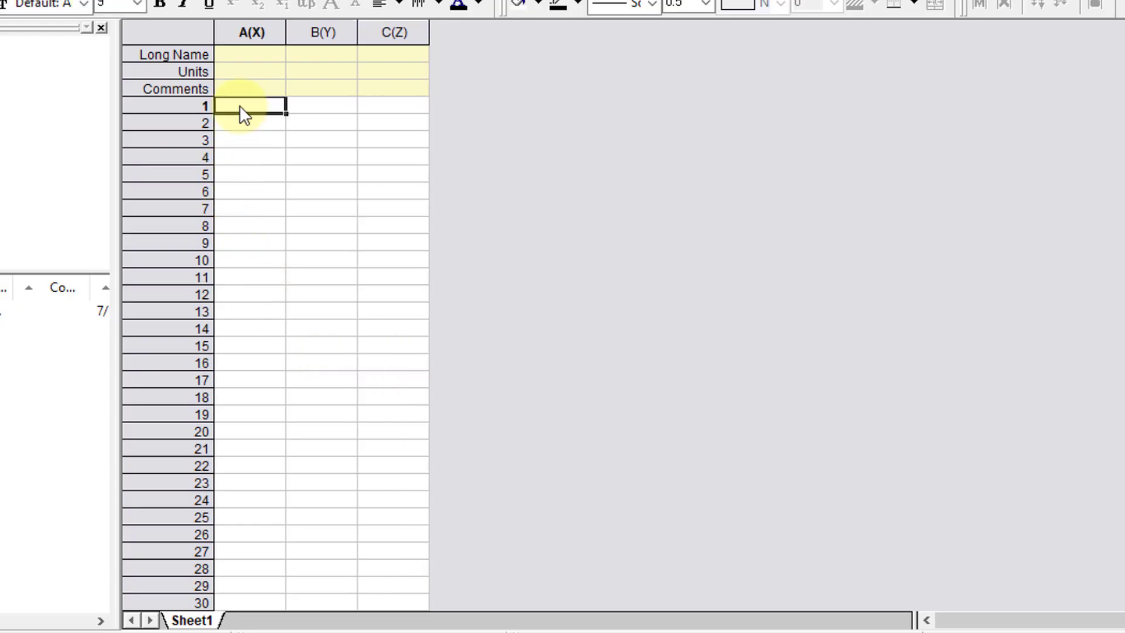
key("ctrl+v")
Copy the 27 values of column S from the Minitab worksheet into the B(Y) column of the OriginPro sheet.
key("alt+Tab")
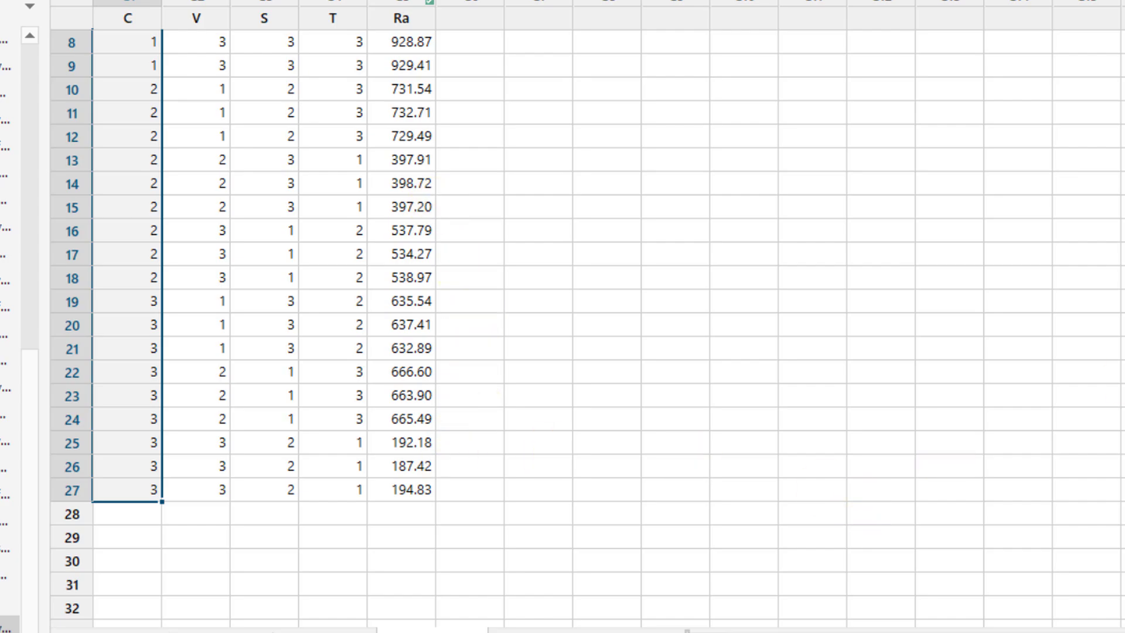
key("ctrl+Home")
left_click_drag(276, 43, 264, 482)
key("ctrl+c")
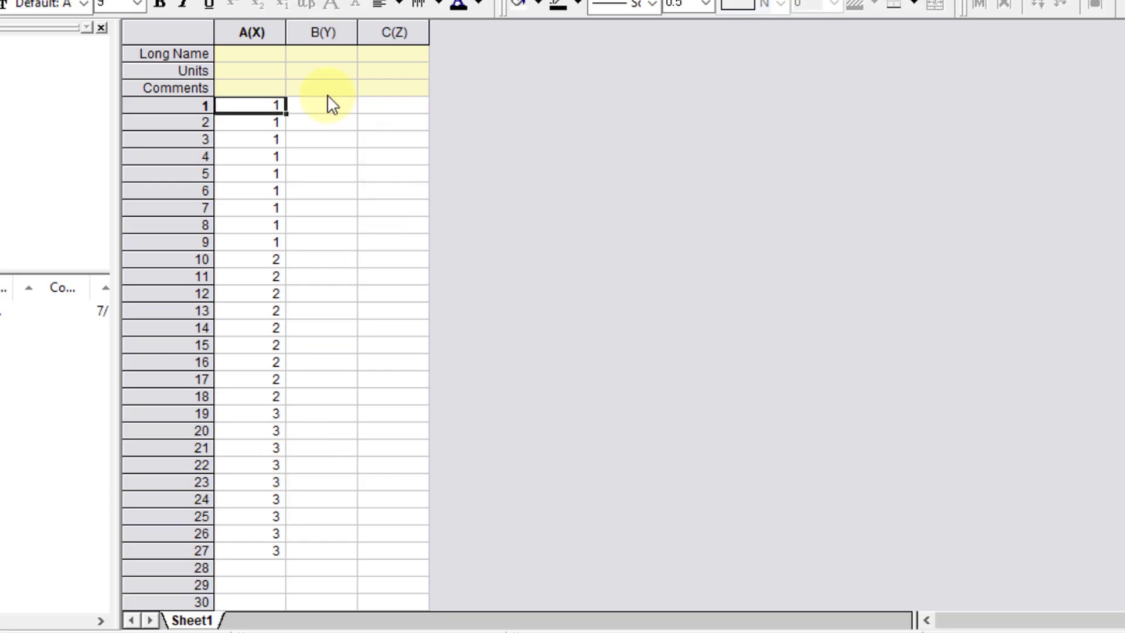
left_click(322, 107)
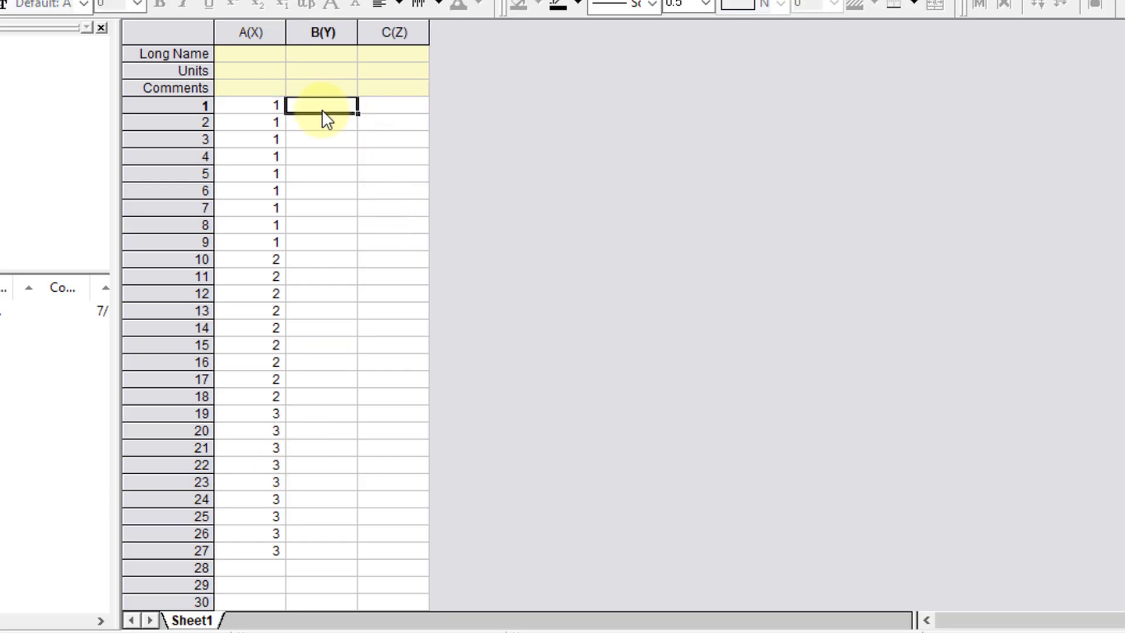
key("ctrl+v")
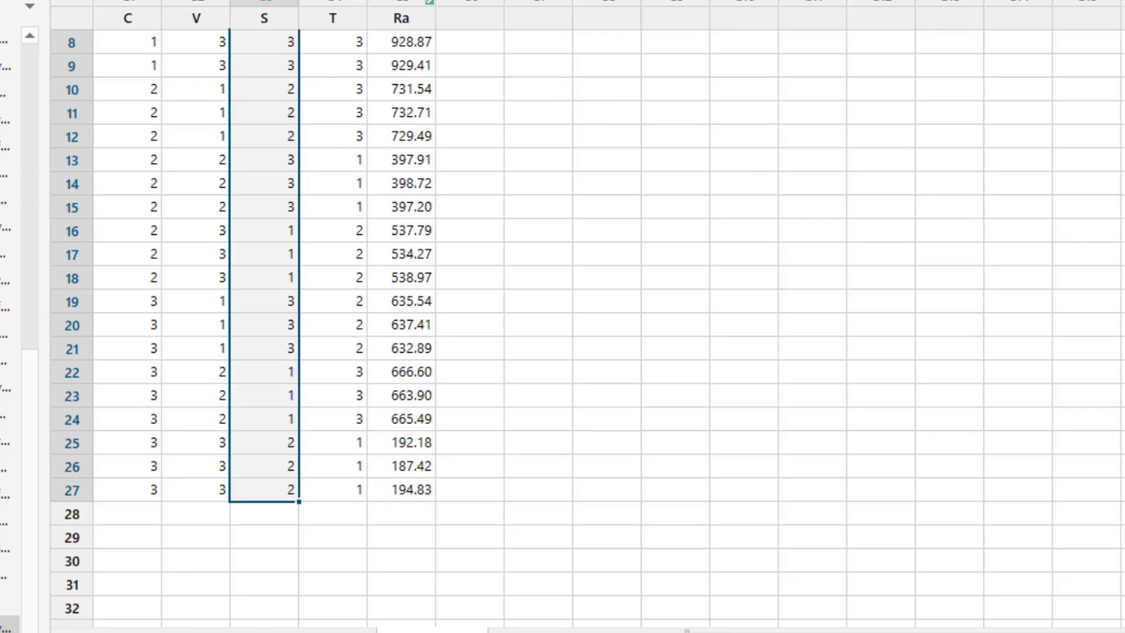
Copy the 27 Ra response values from the Minitab worksheet into the C(Z) column of the OriginPro sheet.
scroll(899, 42, "up", 3)
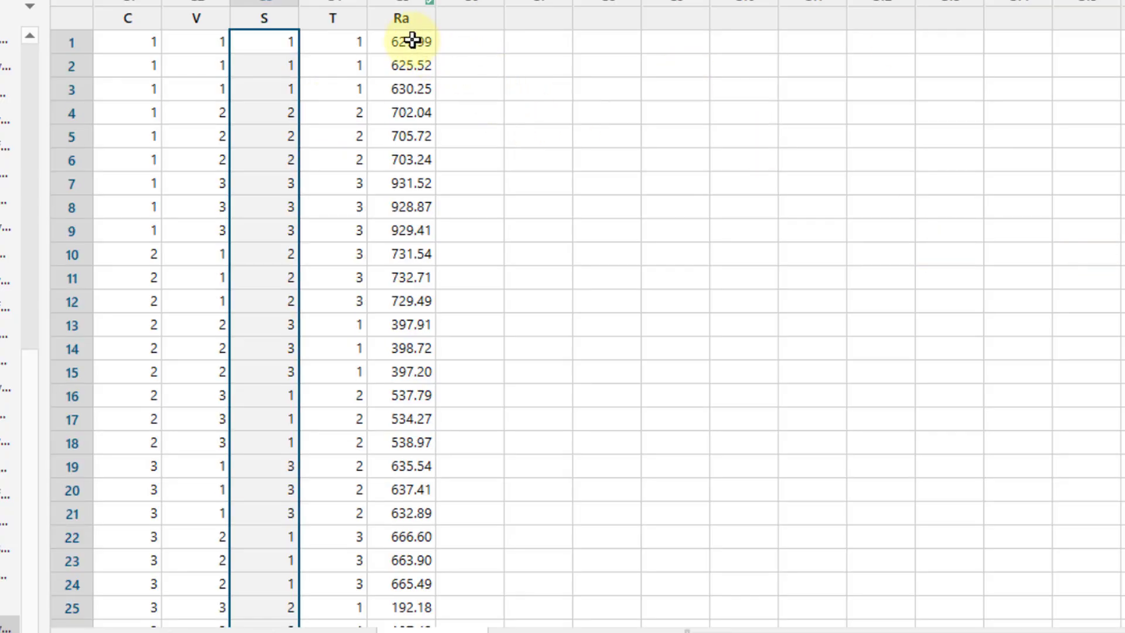
left_click_drag(412, 41, 404, 499)
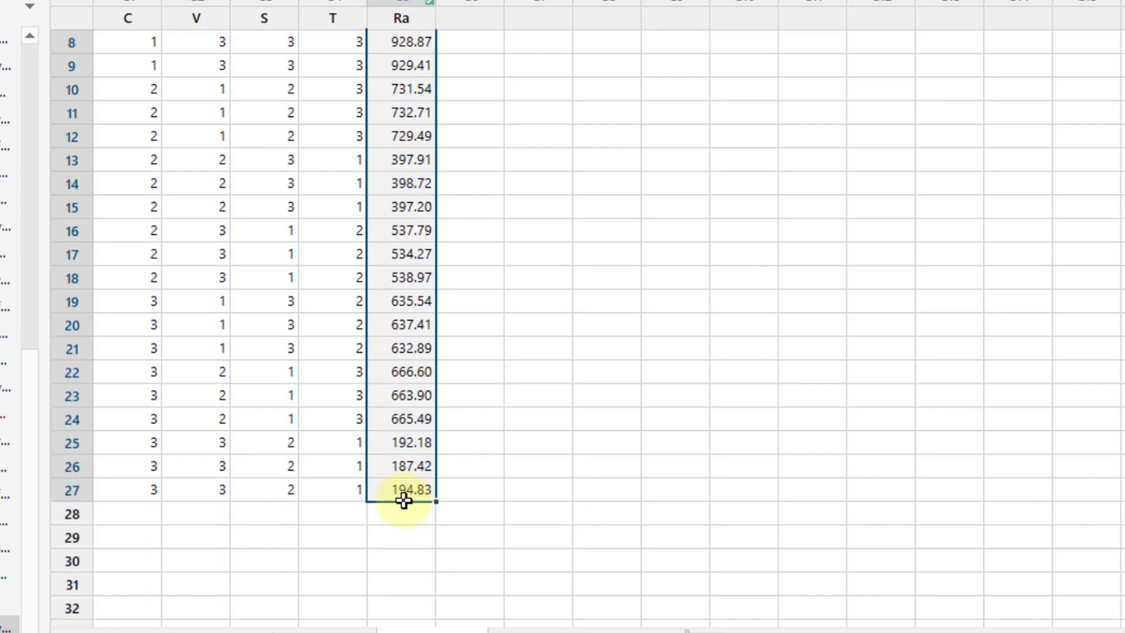
key("alt+Tab")
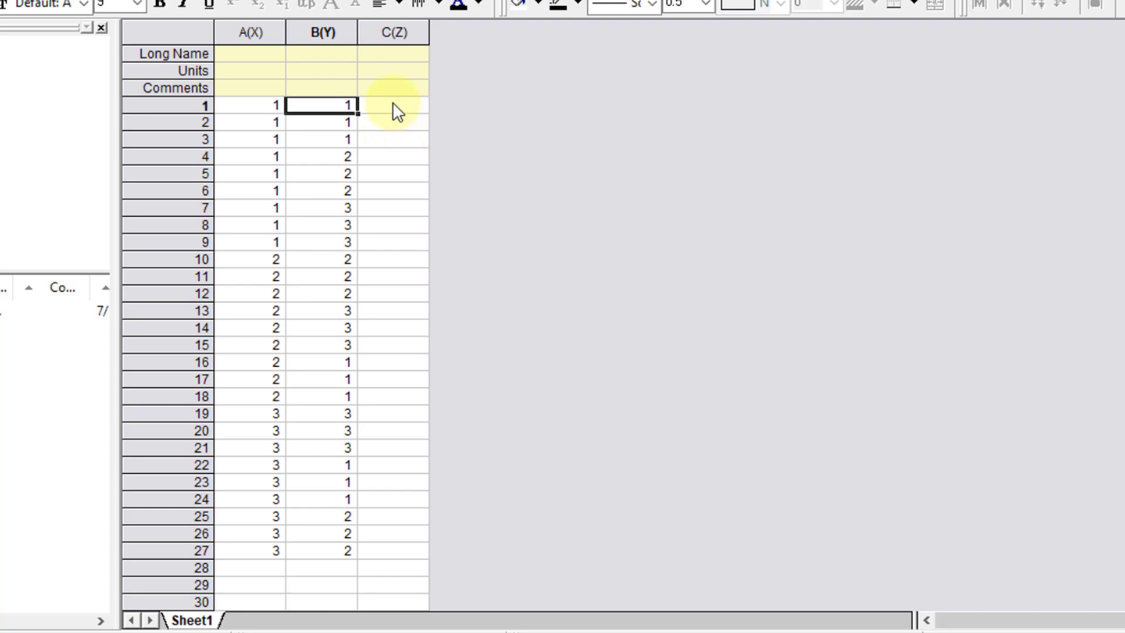
left_click(393, 104)
type("627.99 625.52 630.25 702.035 705.72 703.24 931.52 928.87 929.41 731.54 732.71 729.49 397.91 398.72 397.2 537.79 534.27 538.97 635.545 637.41 632.89 666.6 663.9 665.49 192.175 187.42 194.83")
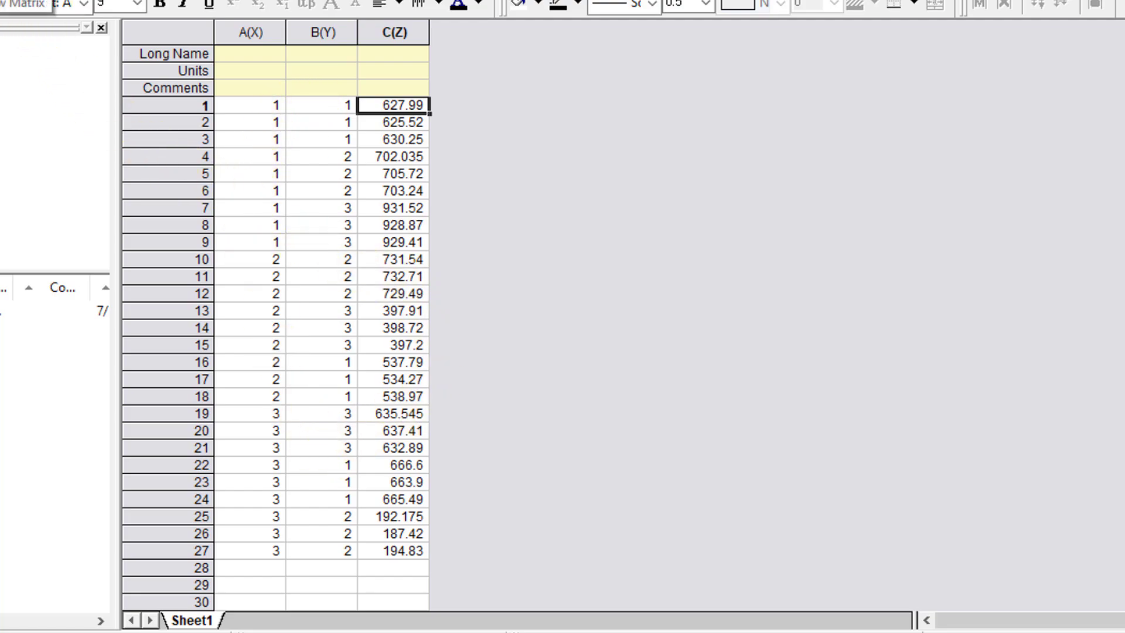
Create a new matrix and set its dimensions to 200 columns by 200 rows.
left_click(2, 1)
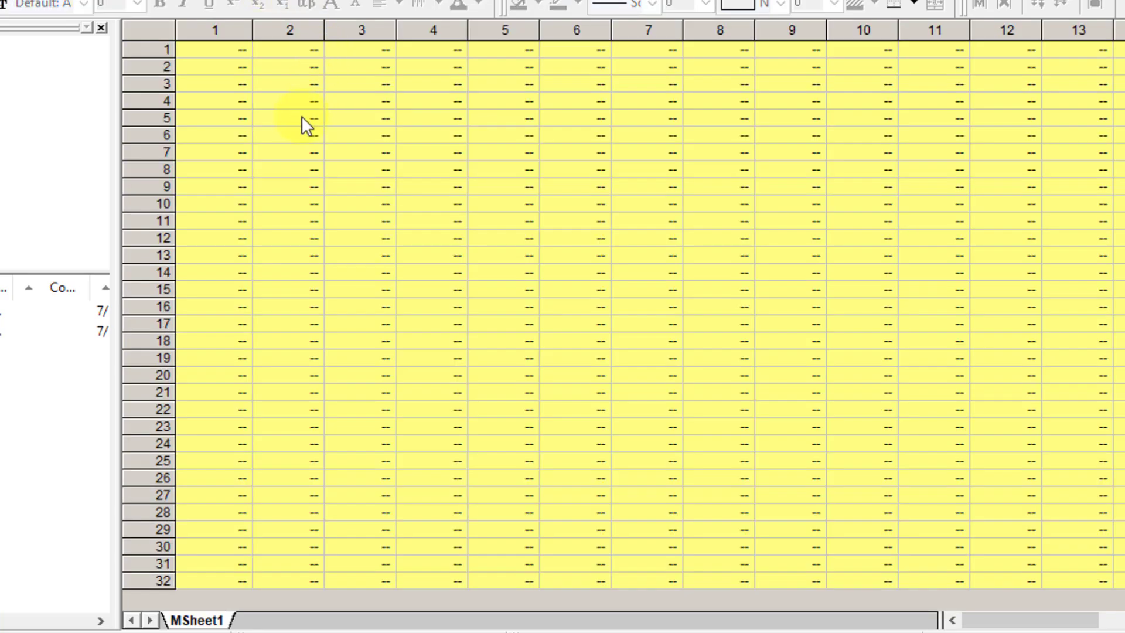
left_click(149, 28)
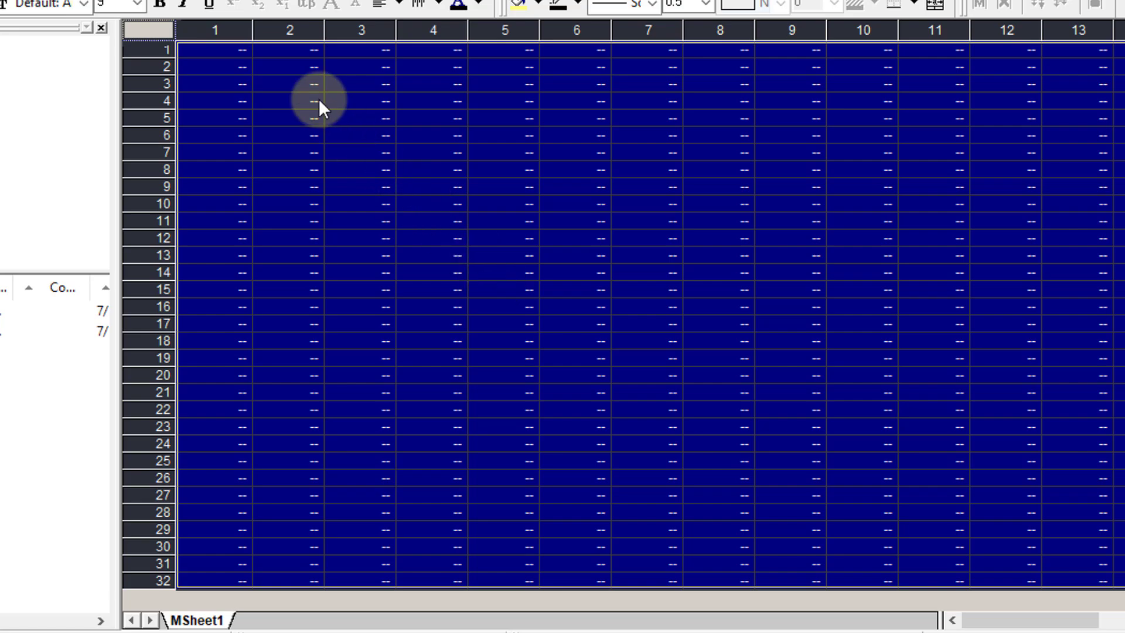
left_click(228, 32)
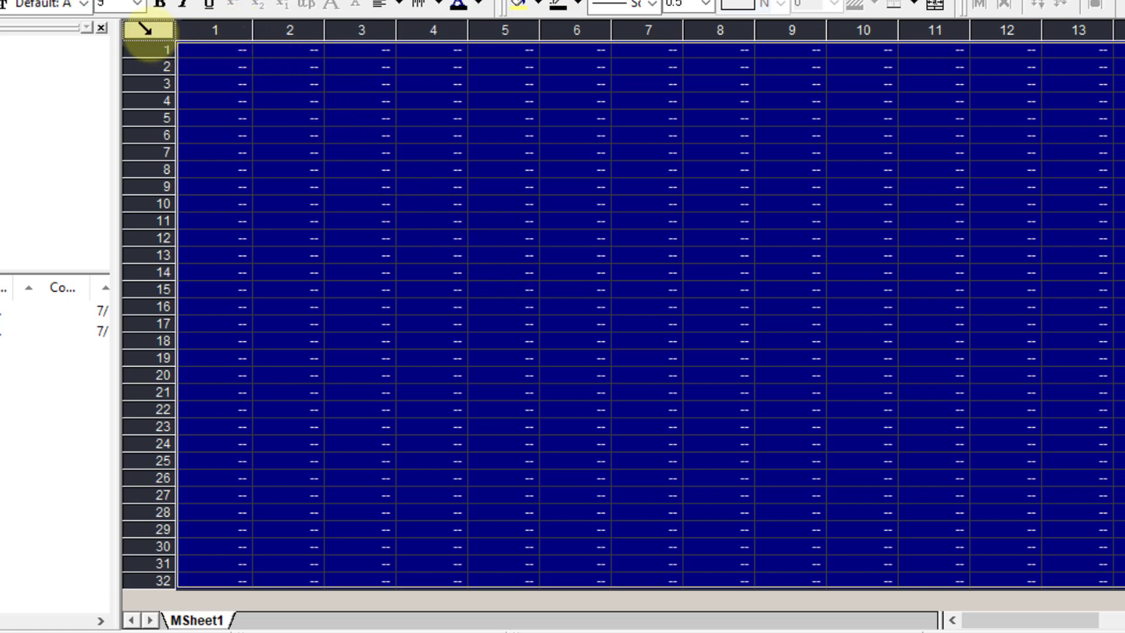
right_click(146, 32)
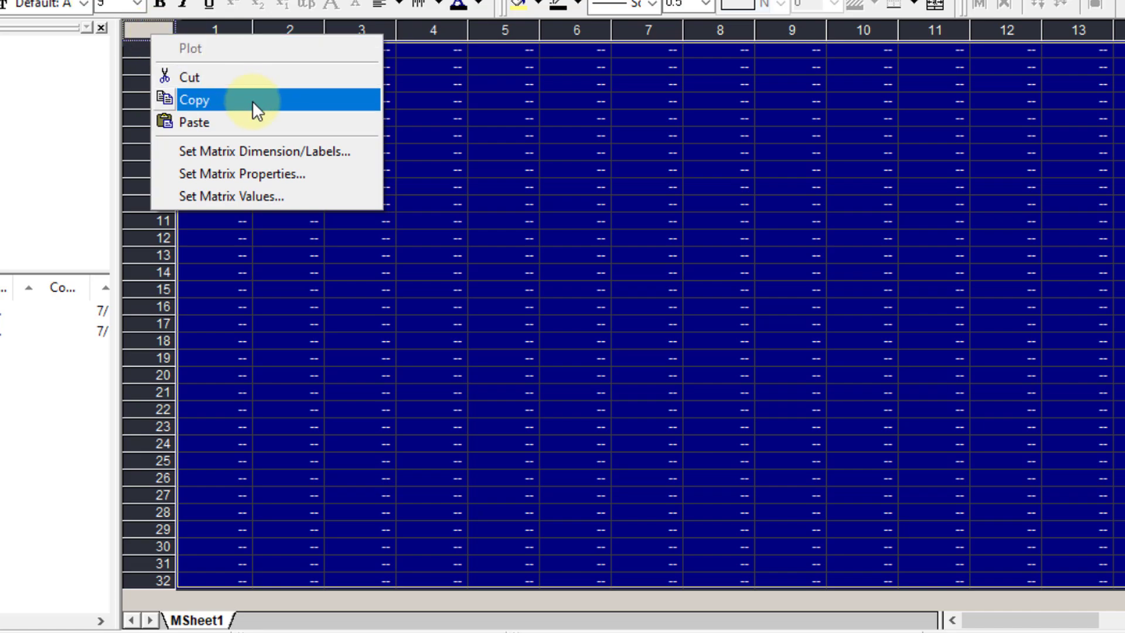
left_click(268, 153)
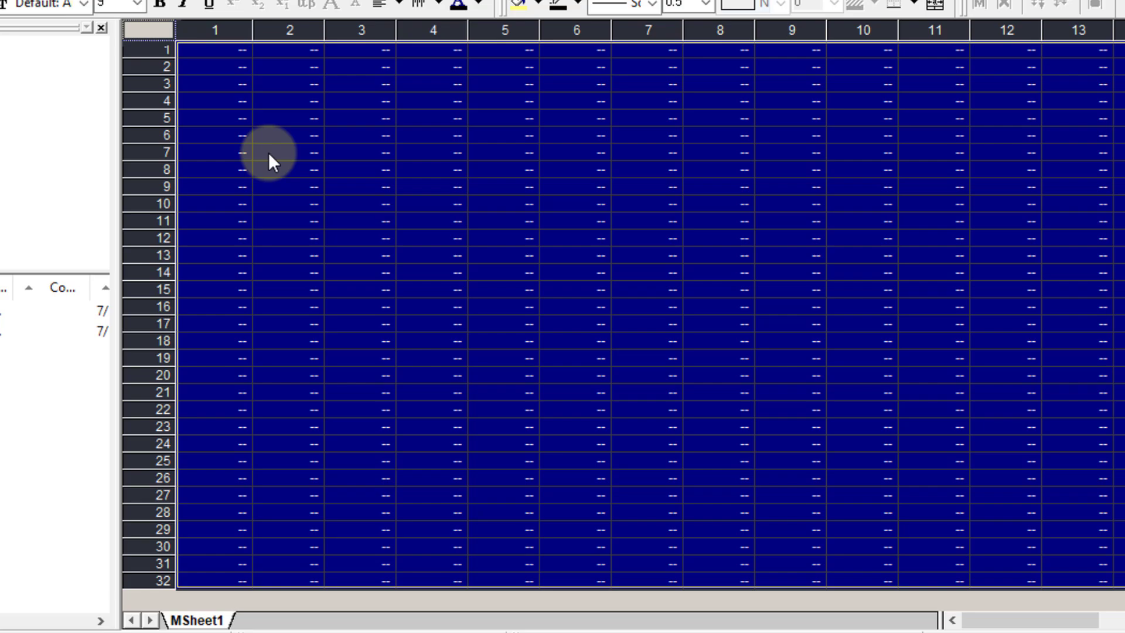
left_click(341, 148)
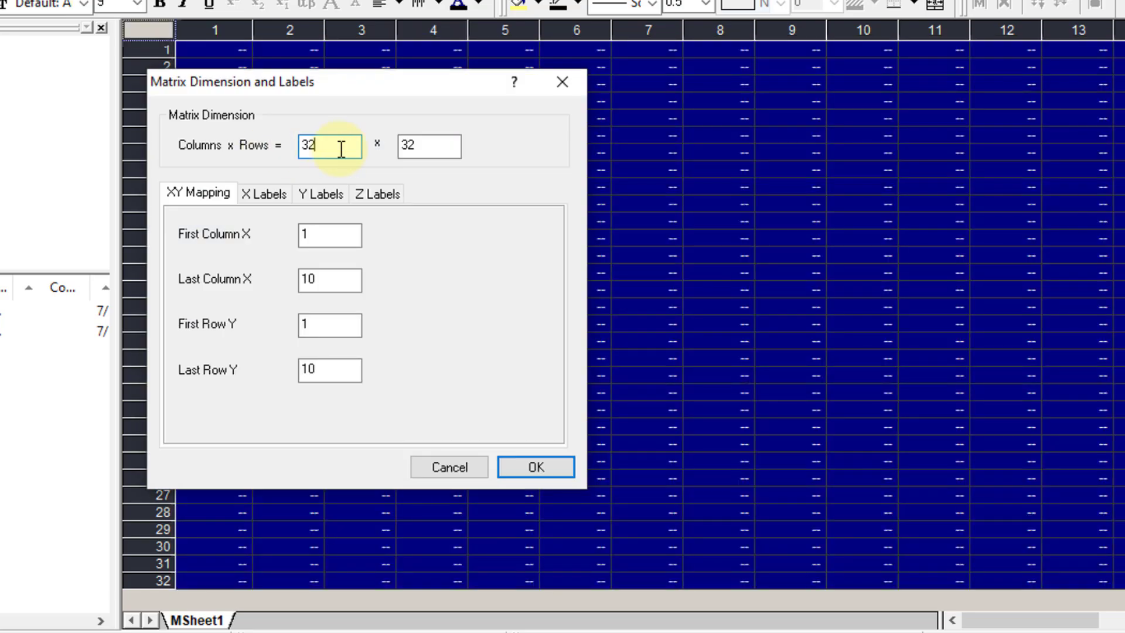
key("BackSpace")
key("BackSpace")
type("200")
key("Tab")
type("200")
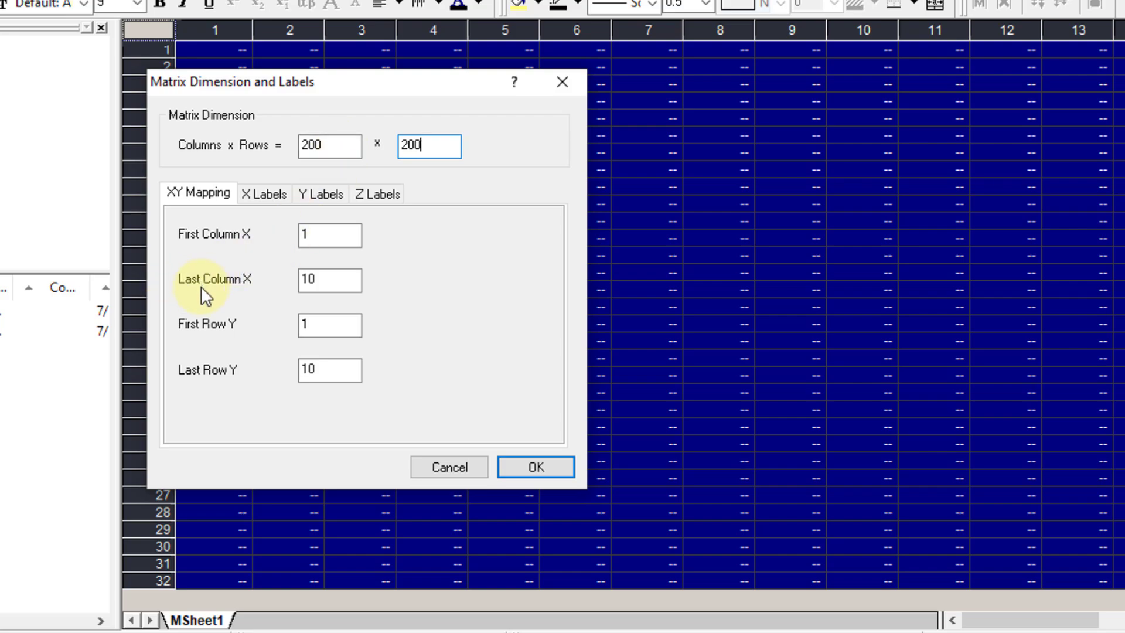
Set the matrix XY mapping to end at 3 for both the last column X and the last row Y, and apply it.
left_click(330, 280)
key("BackSpace")
key("BackSpace")
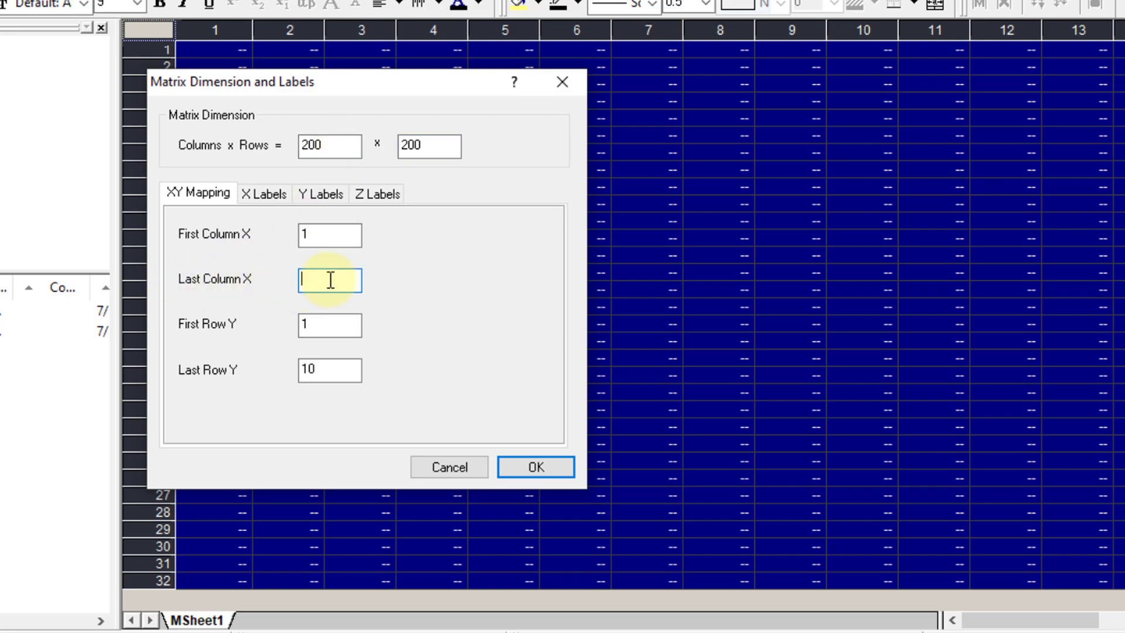
type("3")
left_click(330, 375)
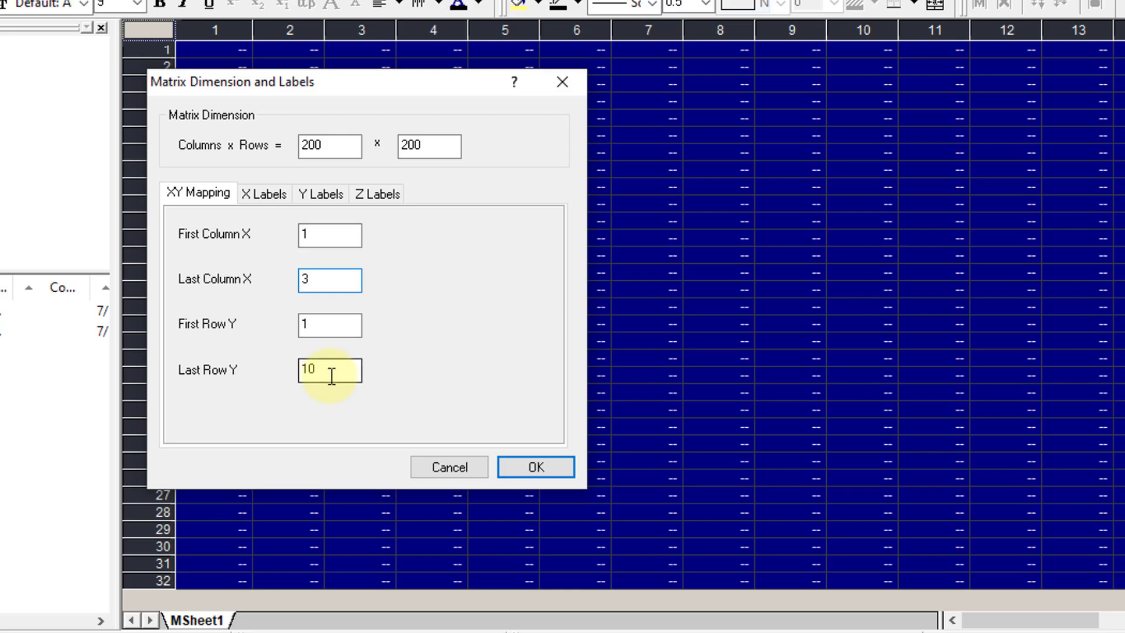
key("BackSpace")
key("BackSpace")
type("3")
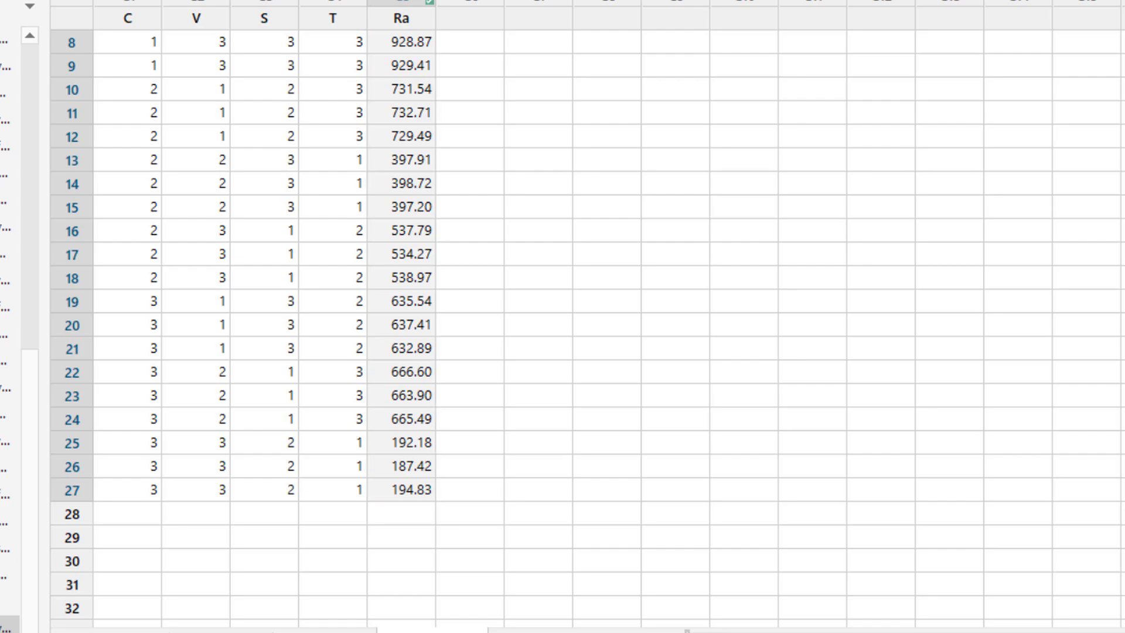
left_click(700, 601)
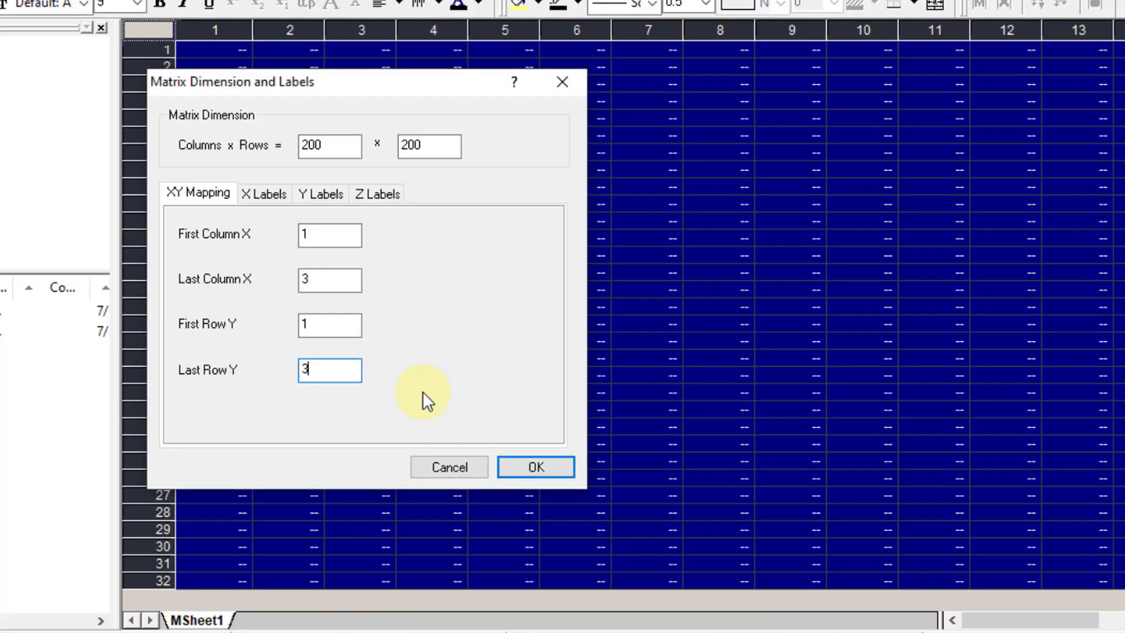
left_click(553, 470)
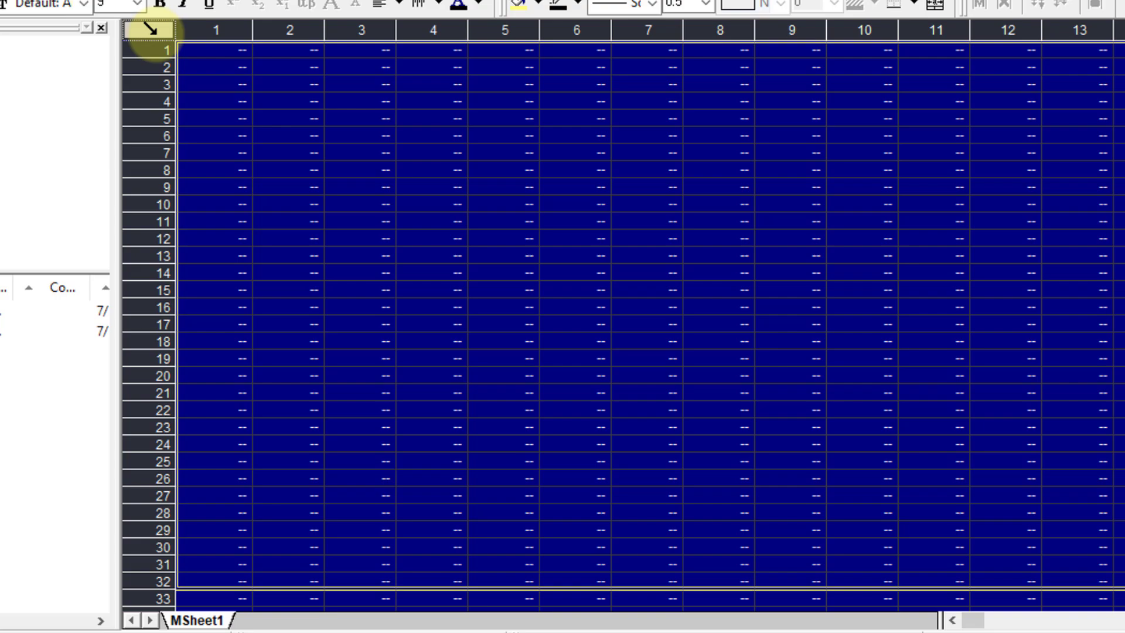
Enter the regression equation 814-128.2 * x +22.1*y as the cell formula for the whole matrix.
right_click(153, 31)
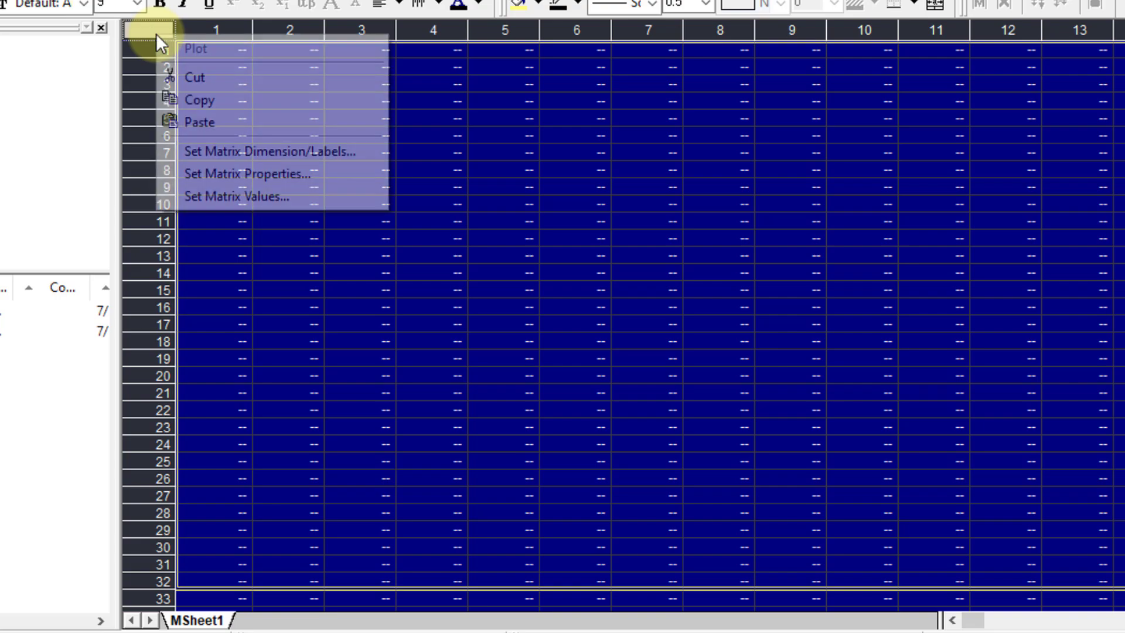
left_click(314, 195)
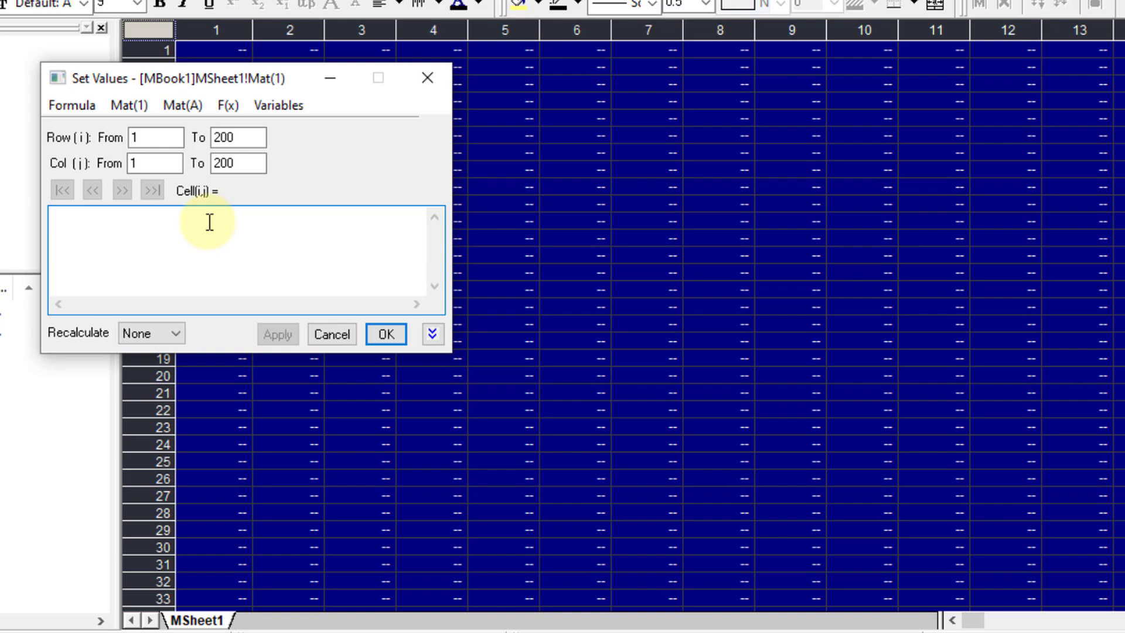
left_click(761, 631)
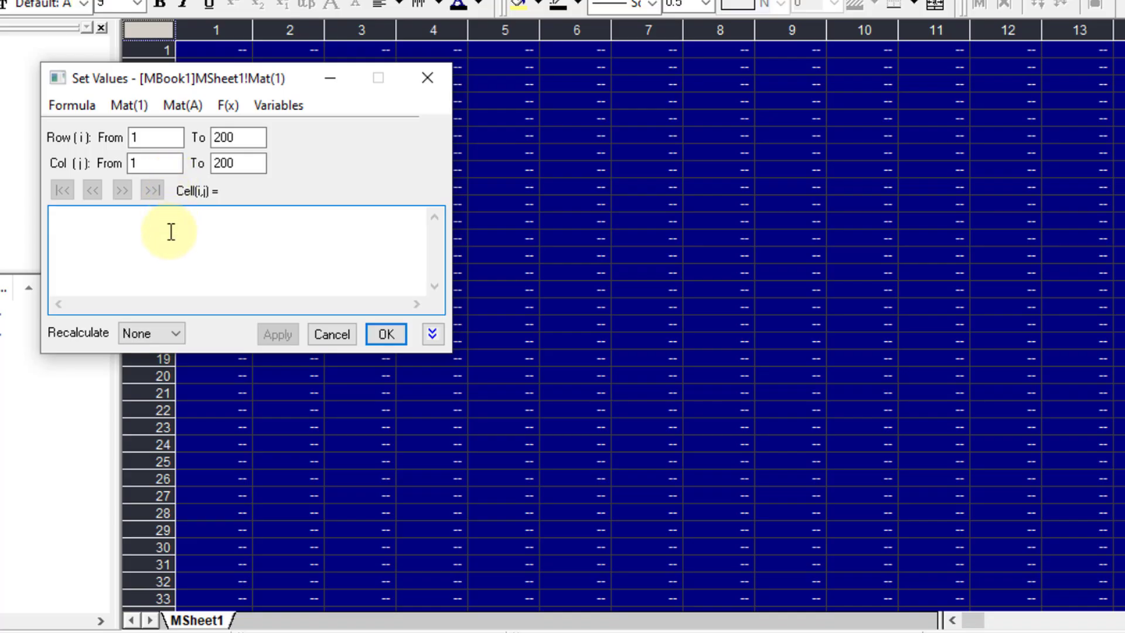
type("814")
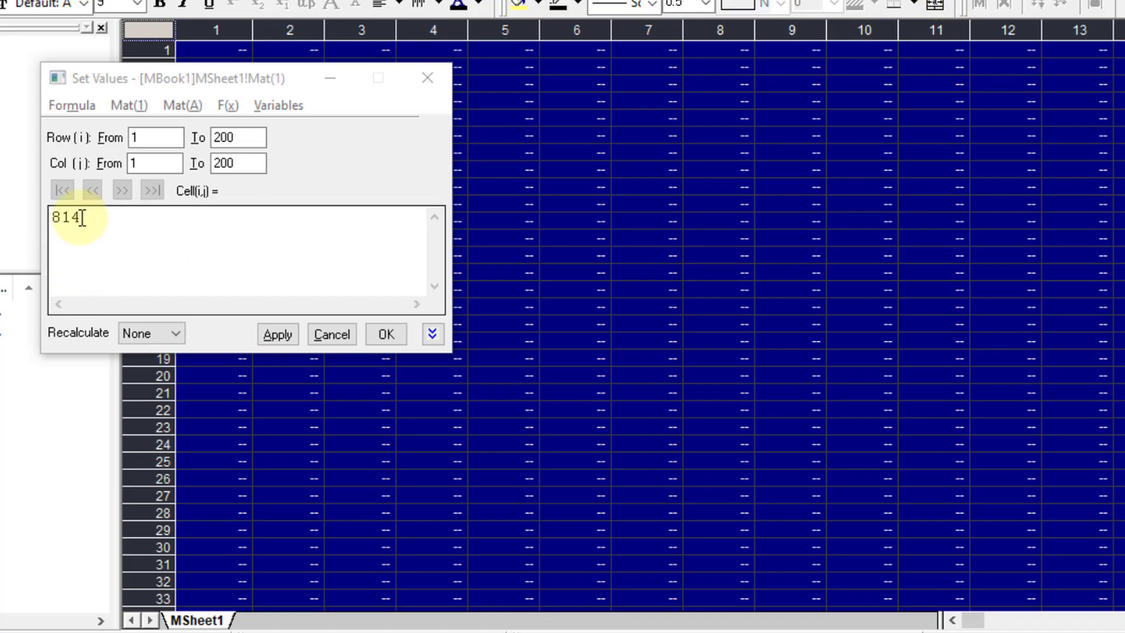
type("-128.")
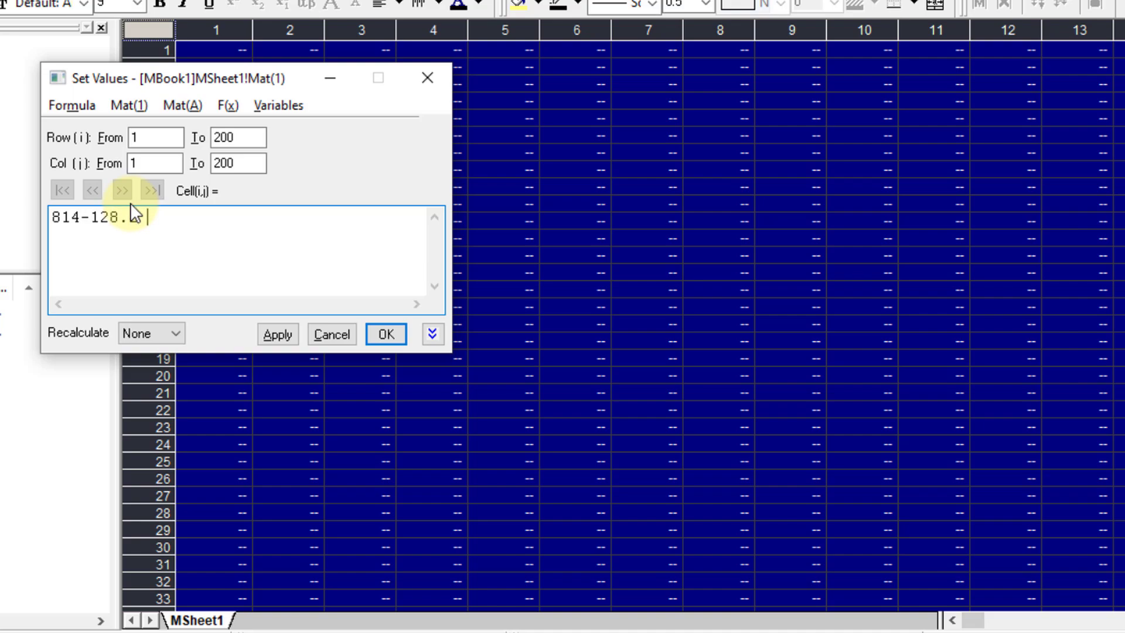
type("* X")
key("BackSpace")
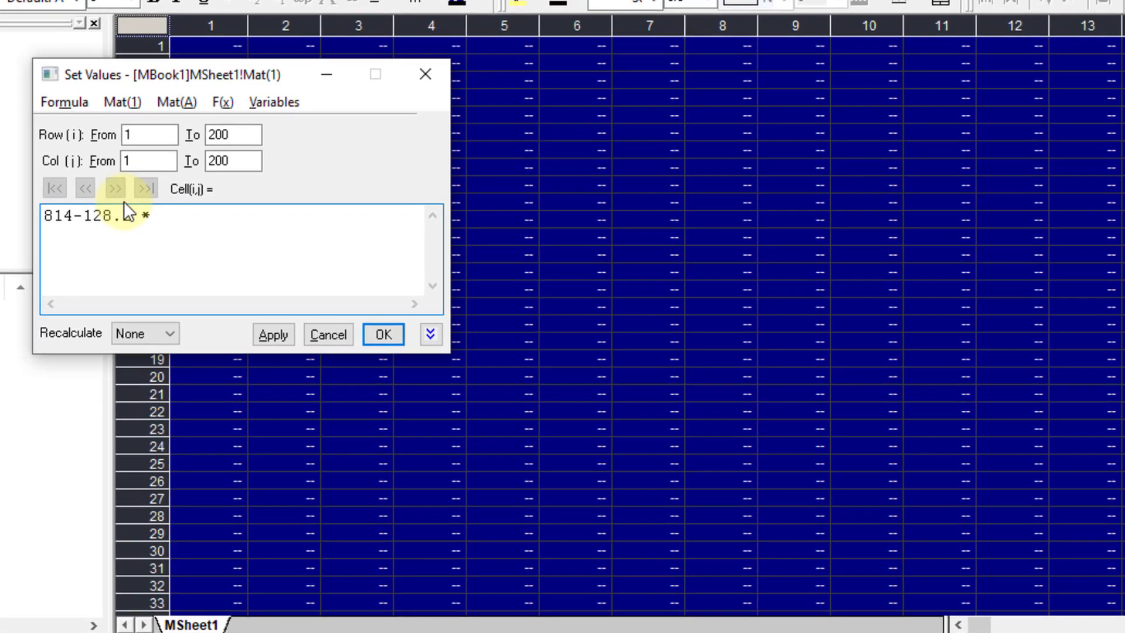
type("x")
key("alt+Tab")
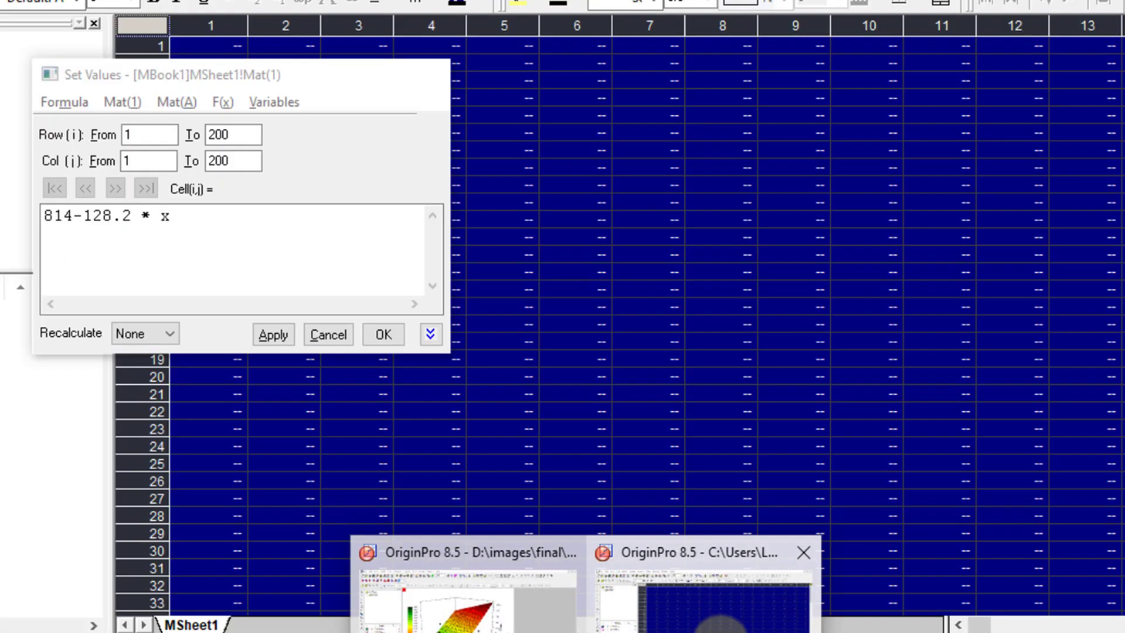
left_click(726, 586)
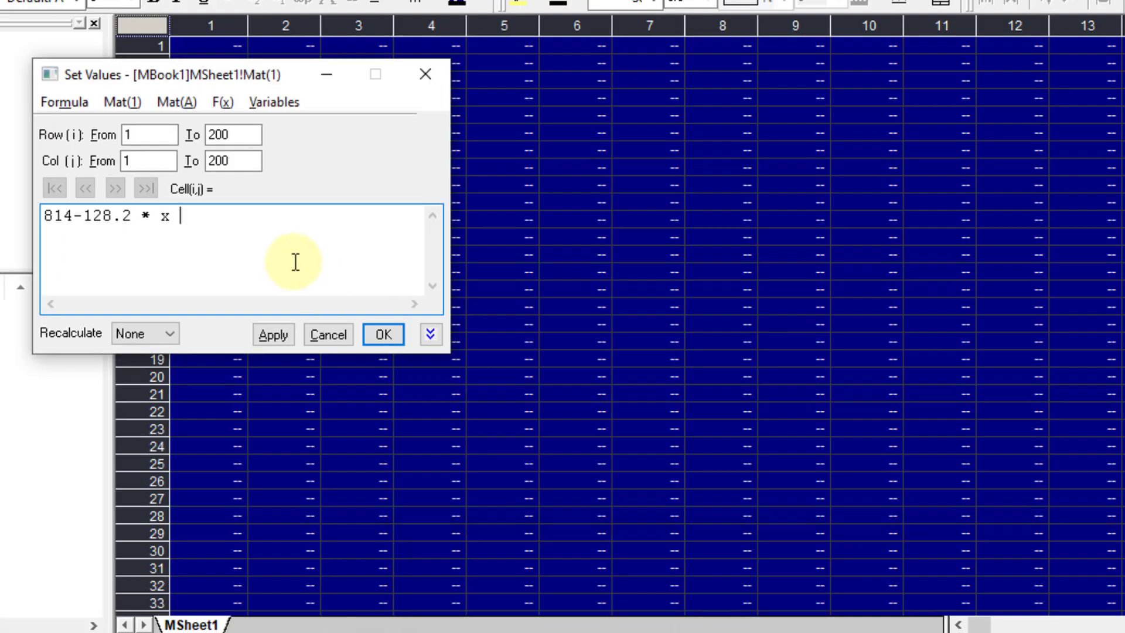
type("+22.1*y")
Remove the spaces around the first multiplication sign in the formula and fill the matrix with the calculated values.
key("Left")
key("Left")
key("Left")
key("Left")
key("Left")
key("Left")
key("Left")
key("Left")
key("Left")
key("Left")
key("Left")
key("BackSpace")
key("Right")
key("Right")
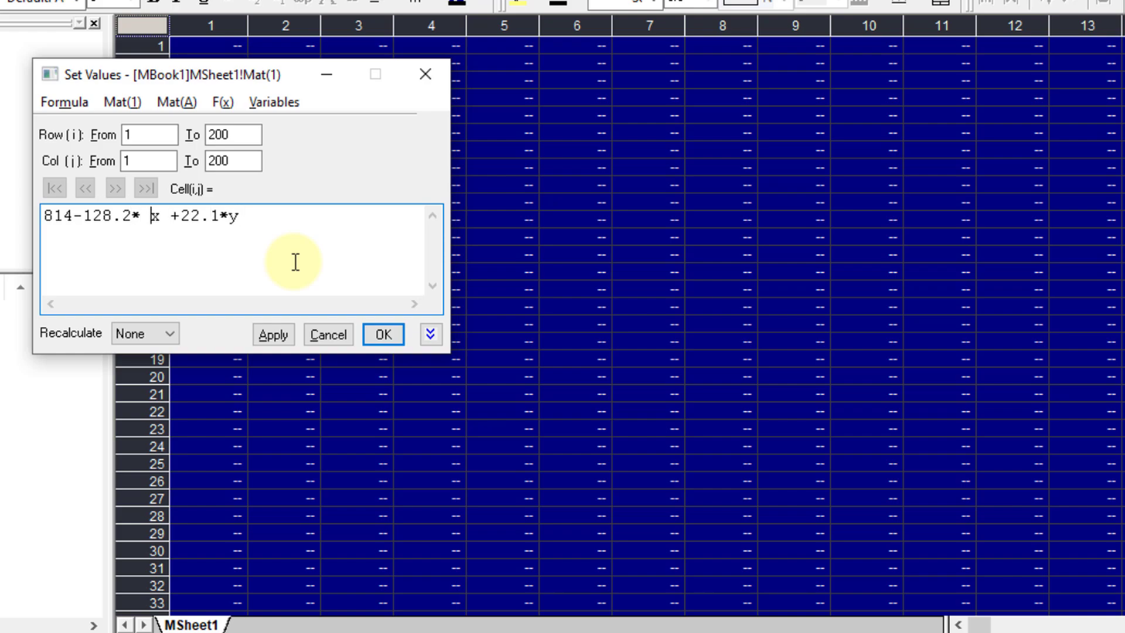
key("BackSpace")
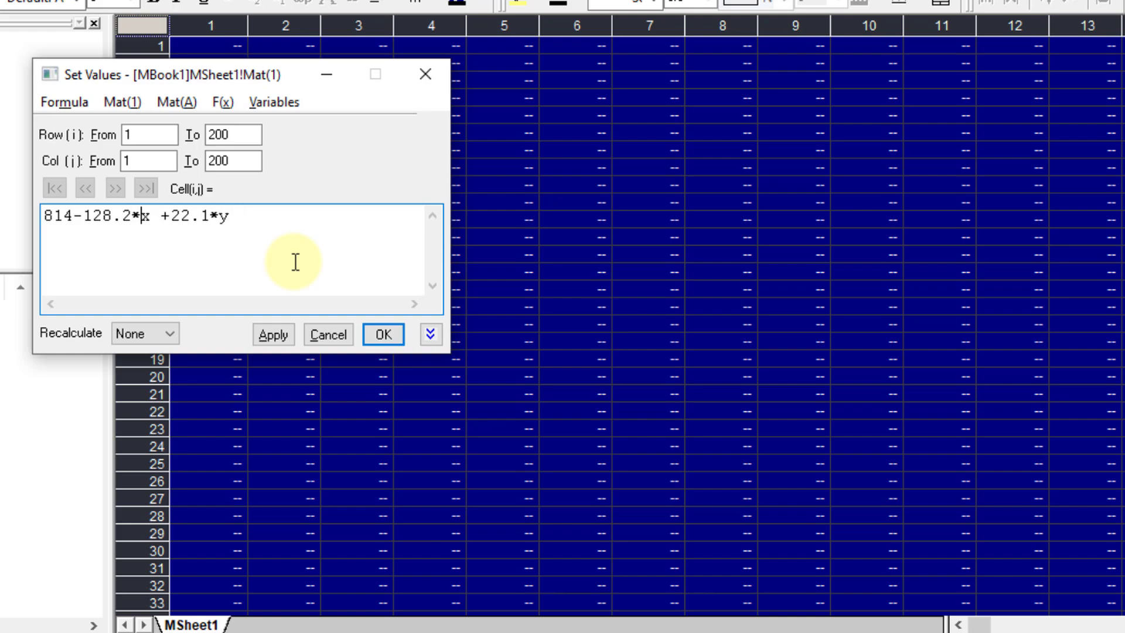
left_click(383, 332)
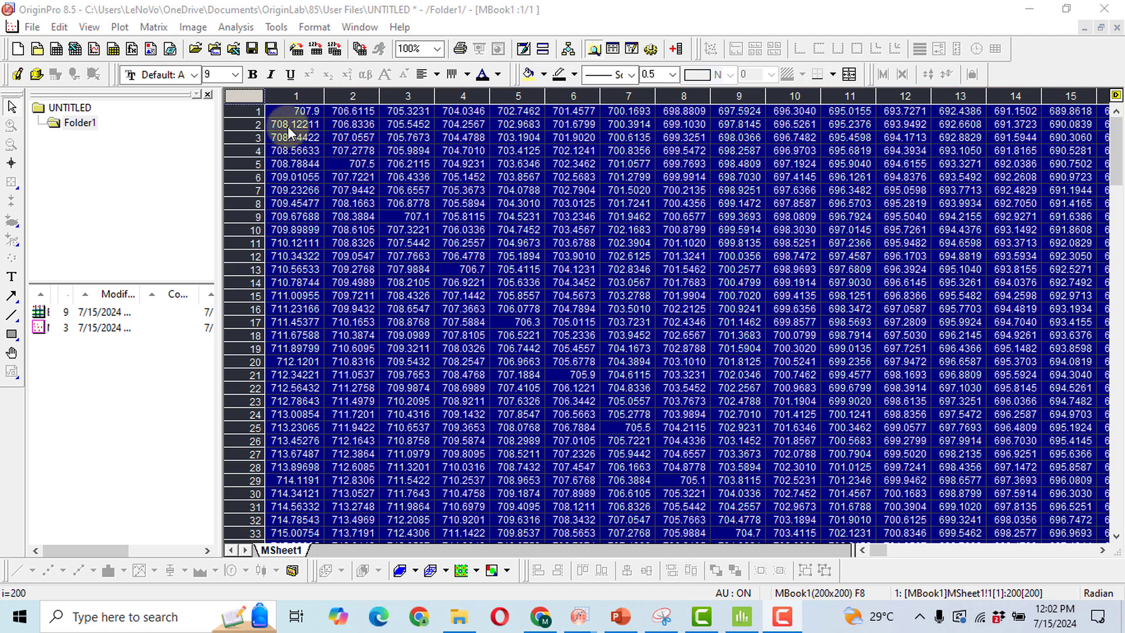
Plot the entire calculated matrix as a 3D Color Map Surface graph.
left_click(245, 97)
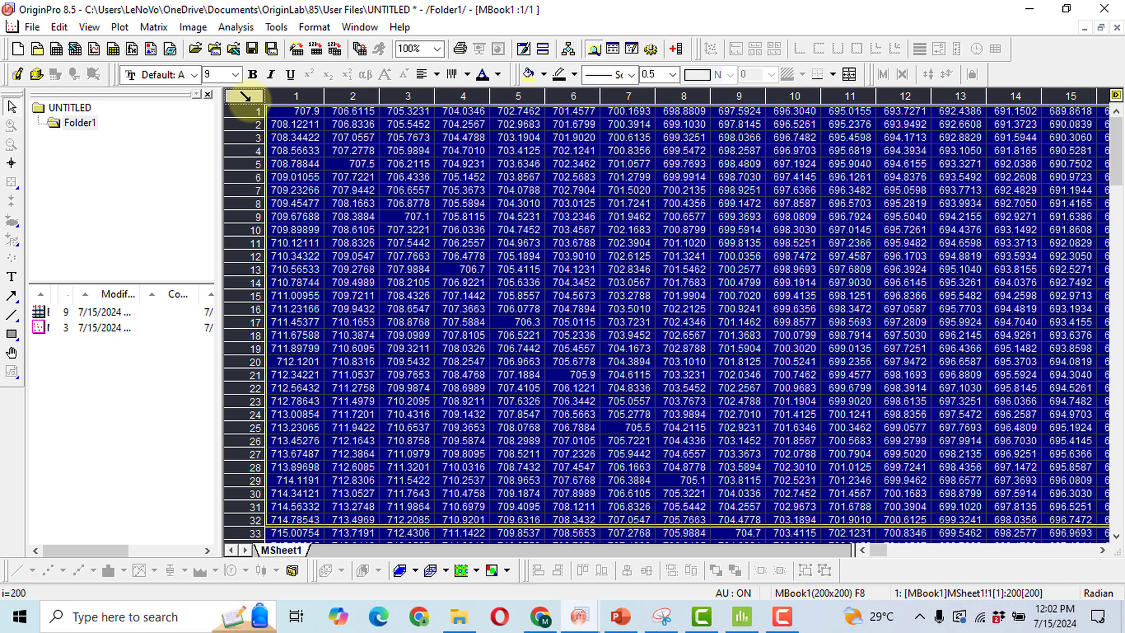
left_click(120, 28)
mouse_move(146, 51)
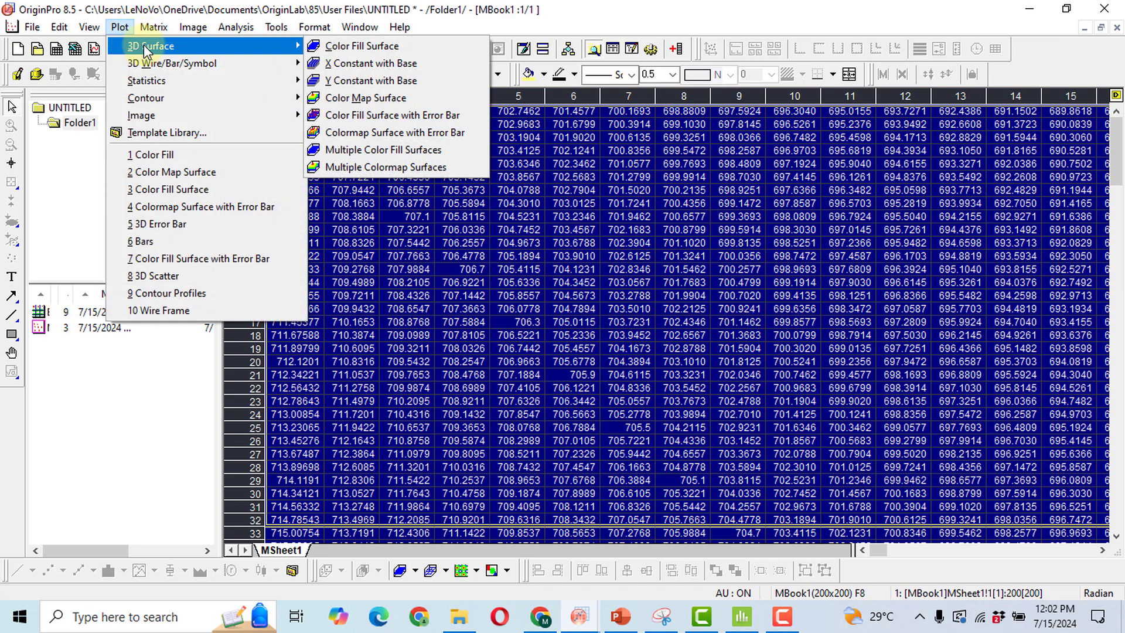
left_click(405, 98)
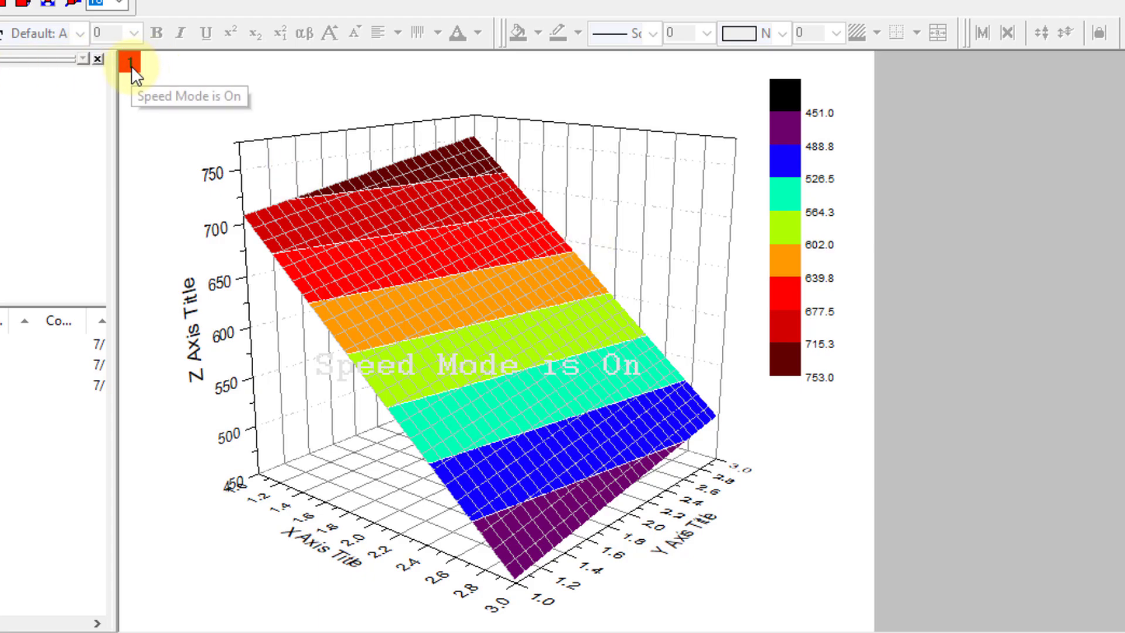
Add the worksheet dataset book1_c to the surface graph's layer contents alongside mbook1.
right_click(131, 66)
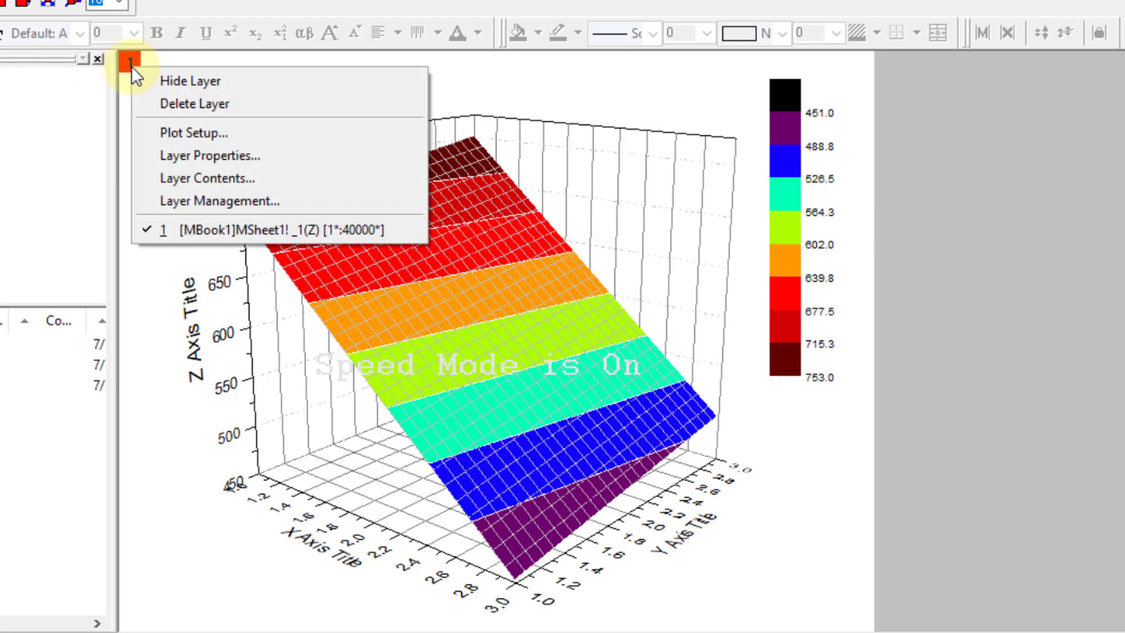
left_click(208, 179)
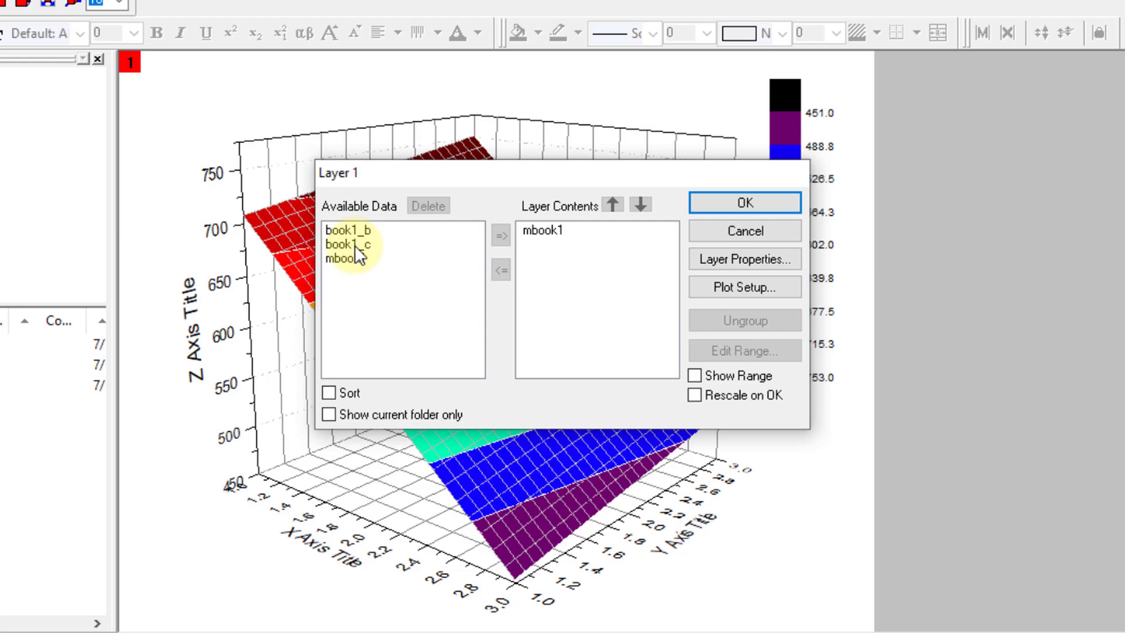
left_click(355, 245)
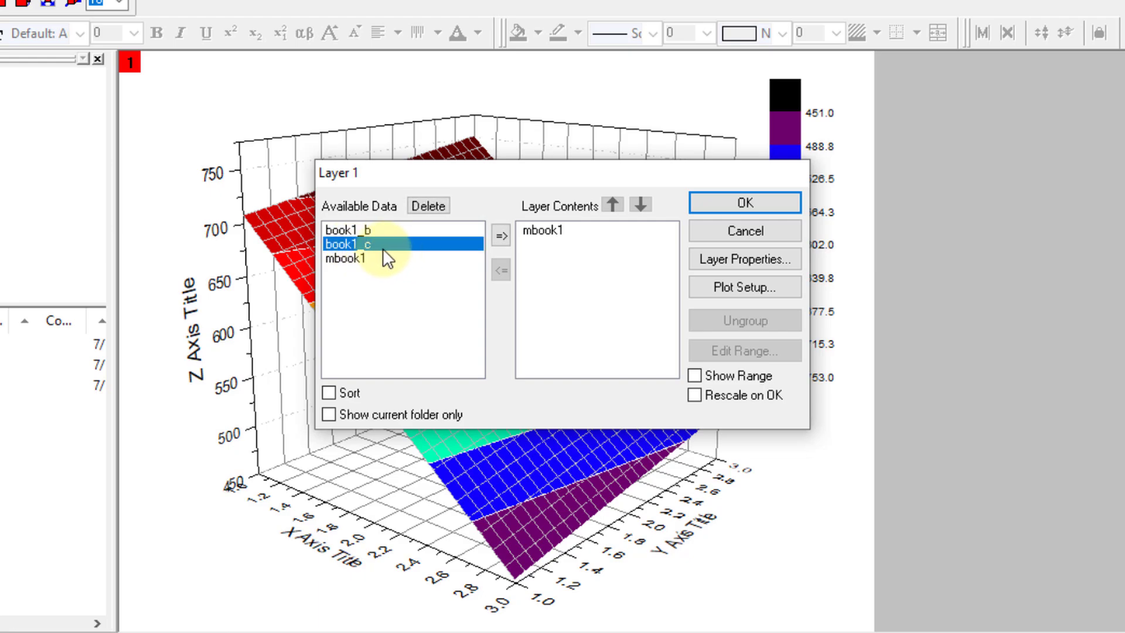
left_click(503, 236)
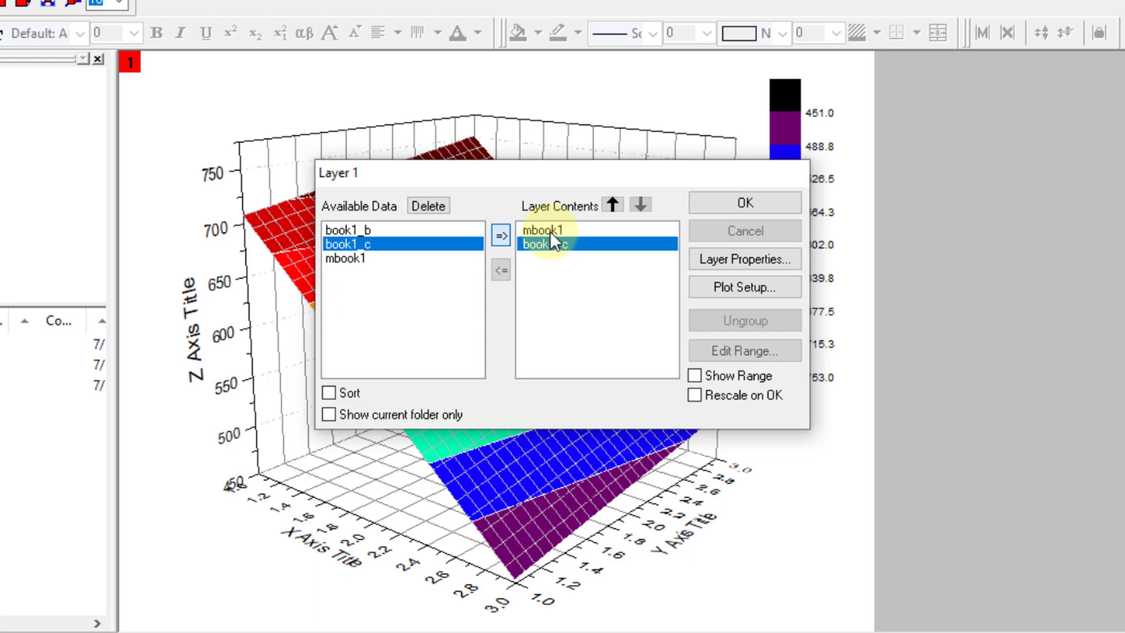
left_click(765, 214)
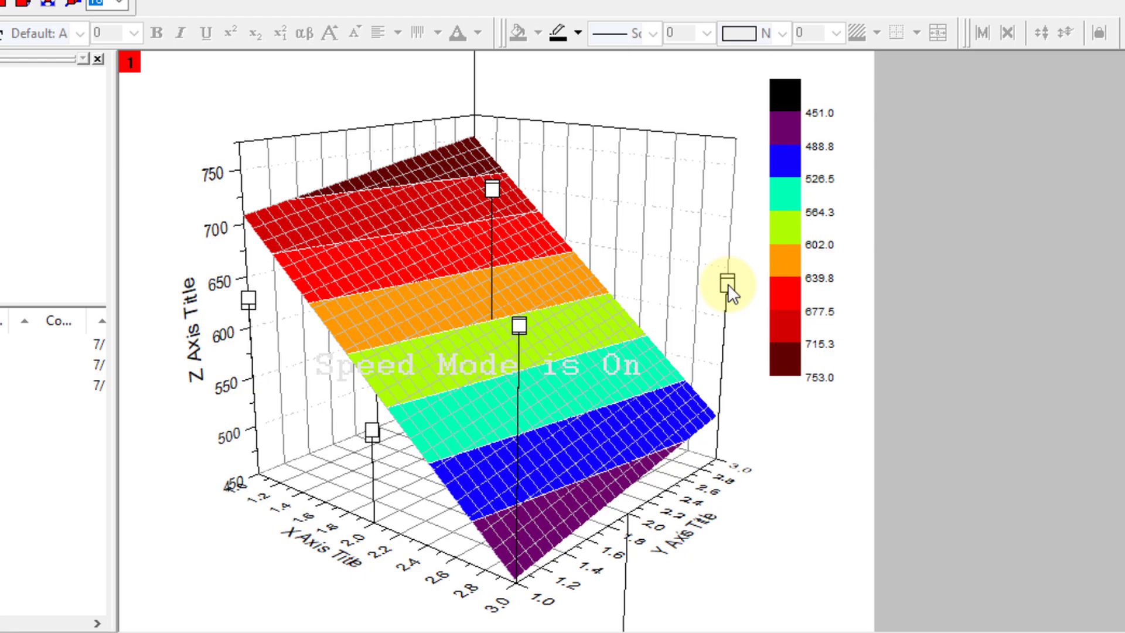
Change the scatter points' symbol to a solid circle and set its size to 8.
double_click(729, 290)
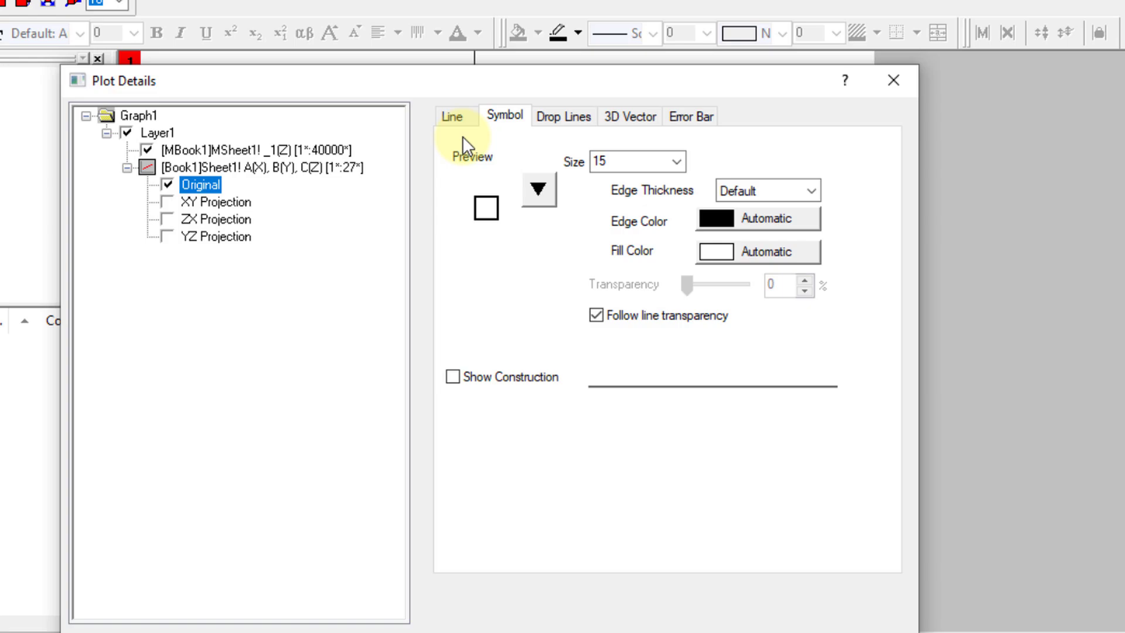
left_click(541, 191)
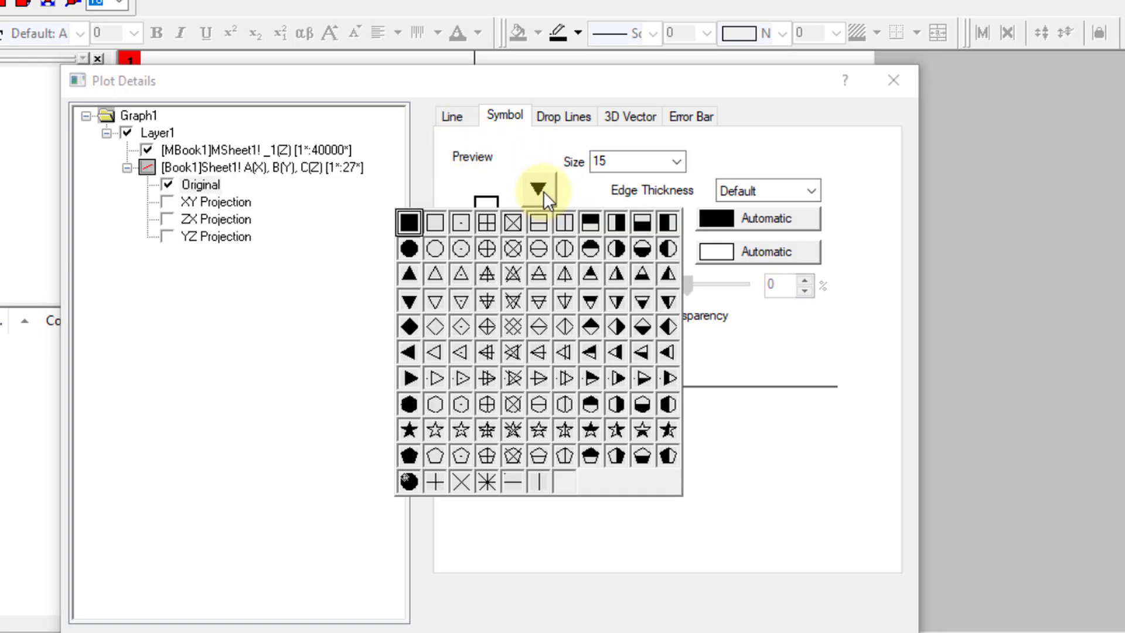
left_click(408, 248)
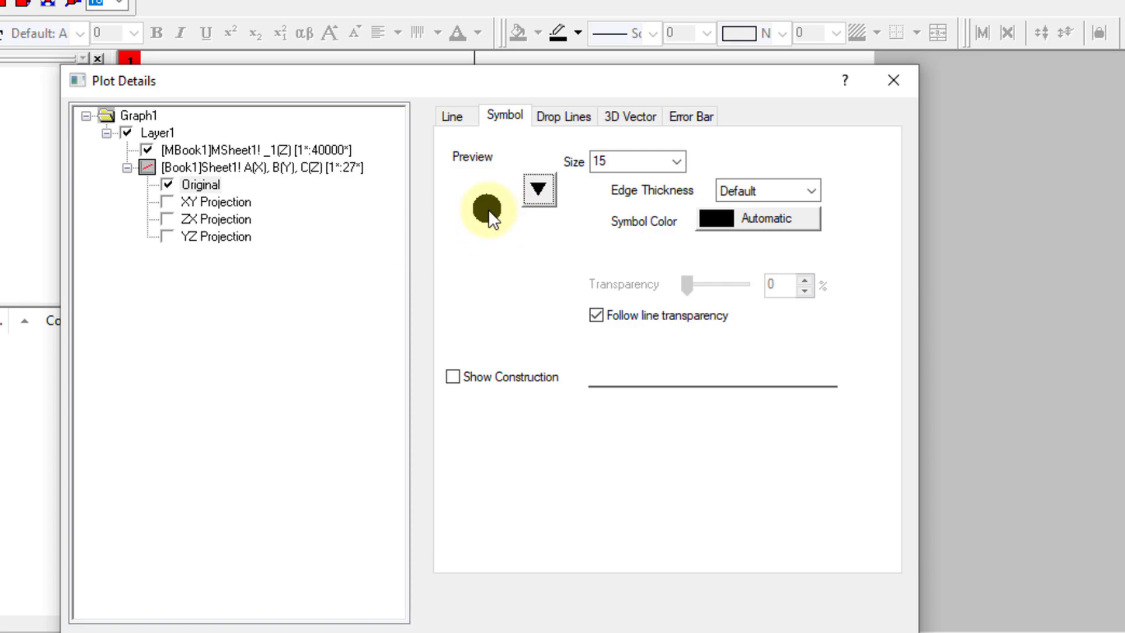
left_click(677, 163)
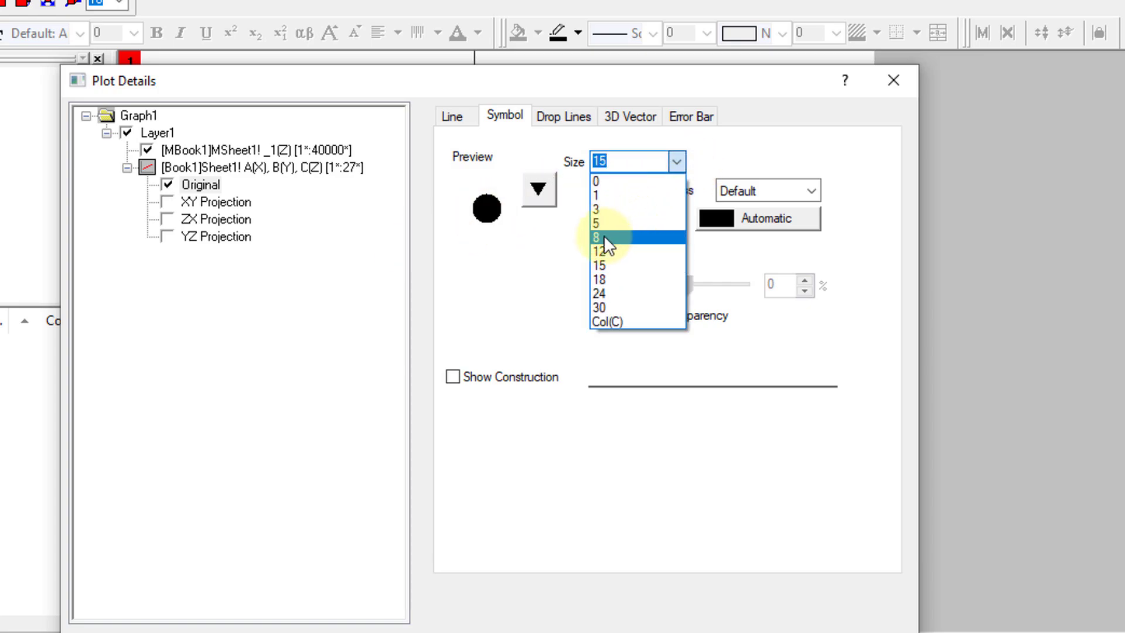
left_click(600, 238)
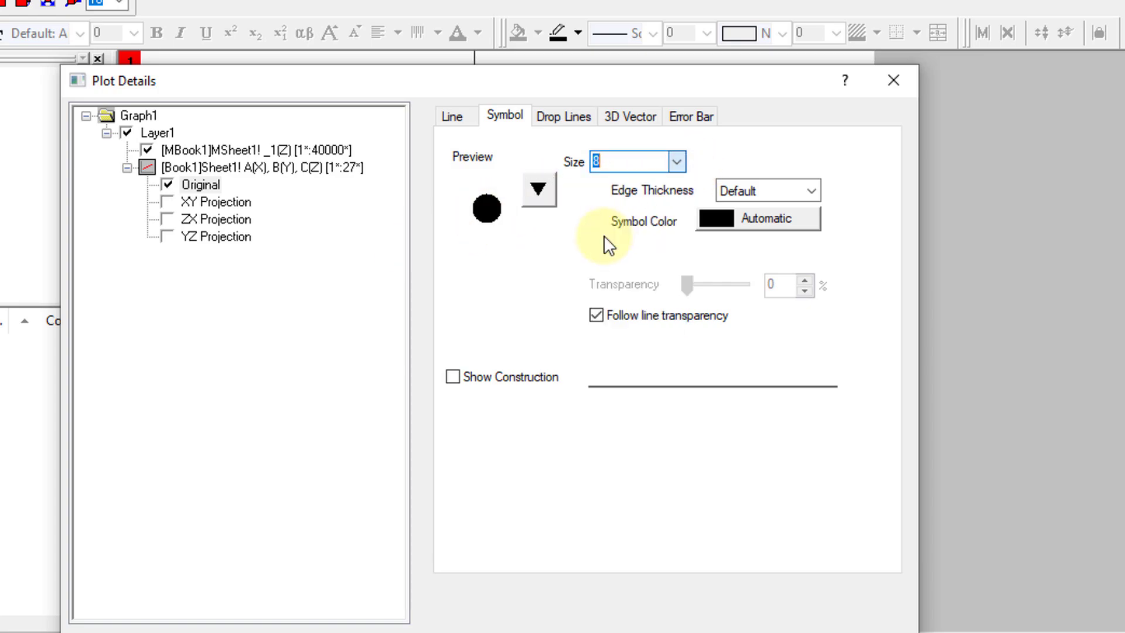
Turn off the scatter points' drop lines parallel to the Z axis and apply the plot settings.
left_click(561, 120)
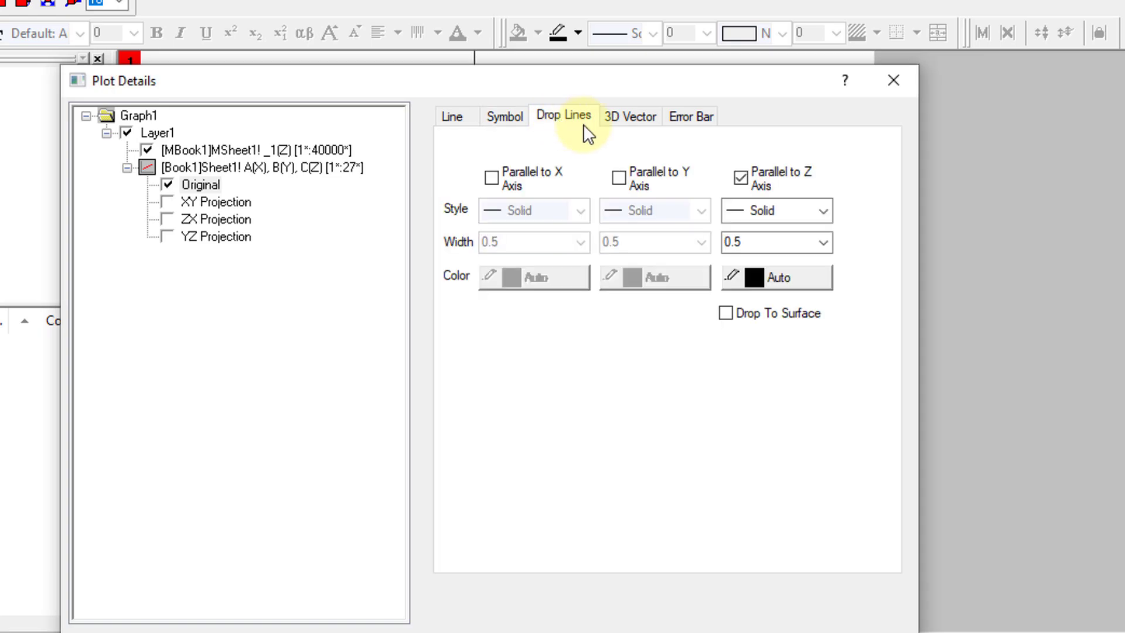
left_click(744, 179)
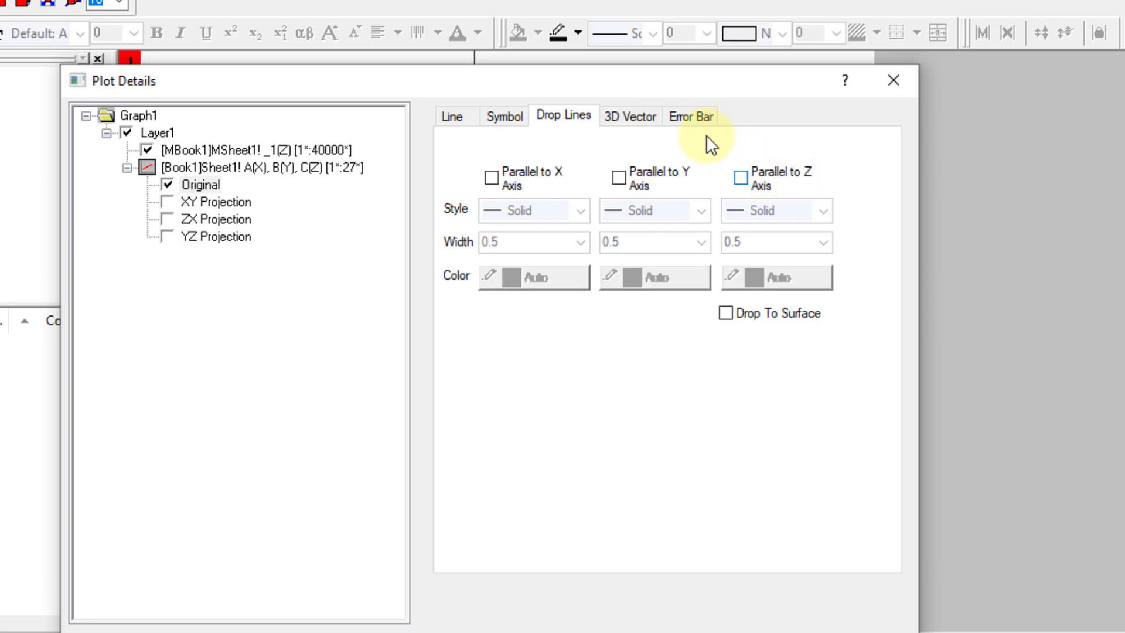
left_click(641, 119)
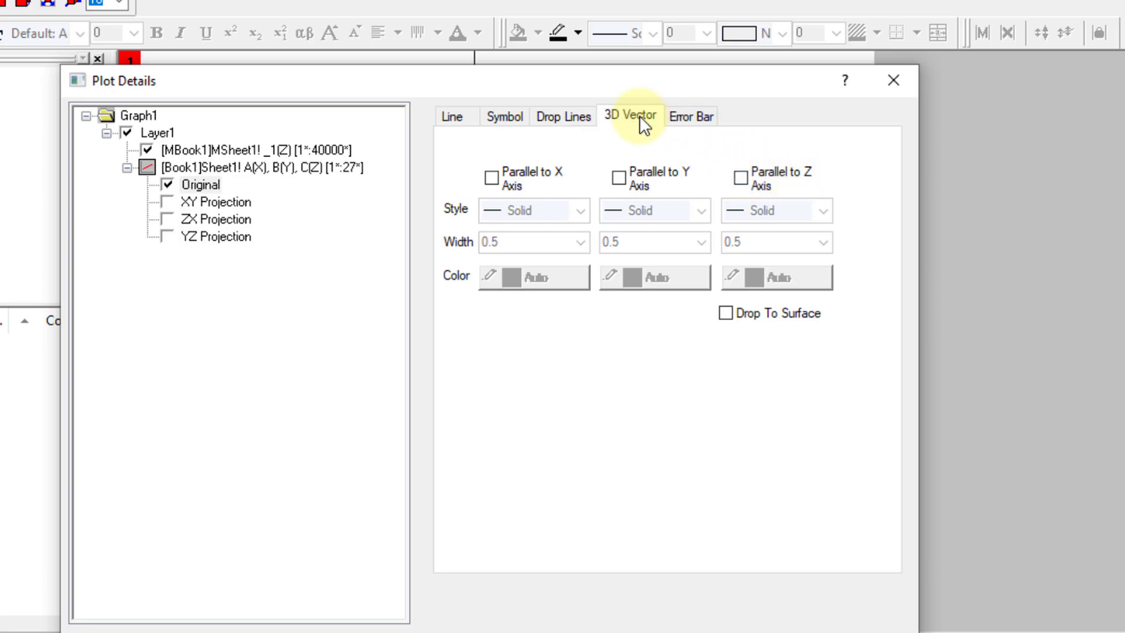
left_click(691, 118)
left_click(452, 117)
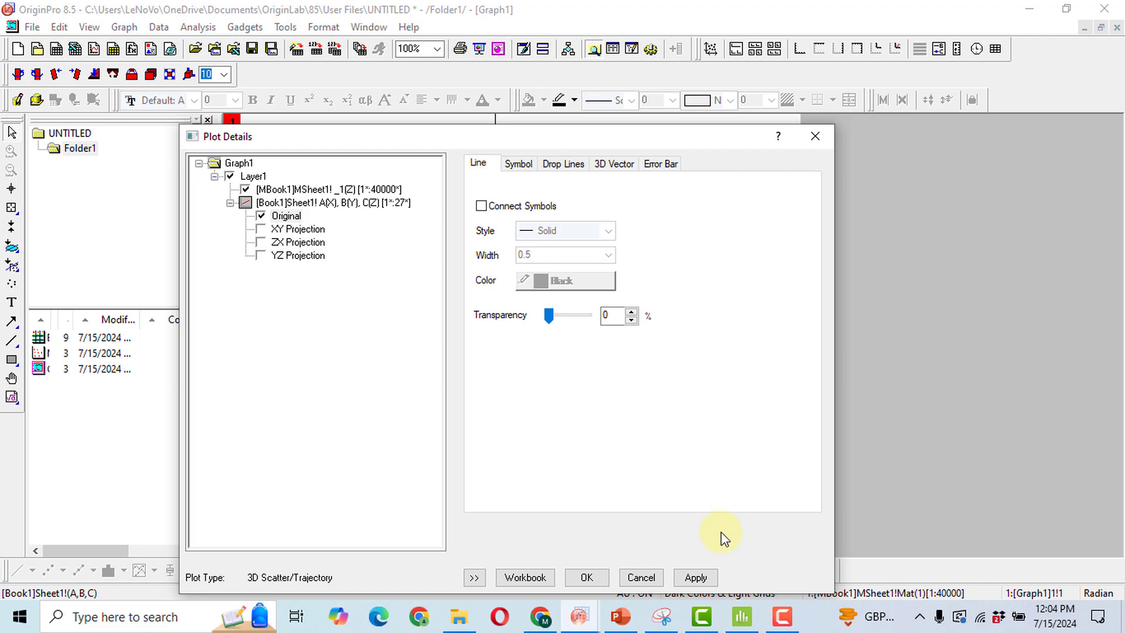
left_click(696, 577)
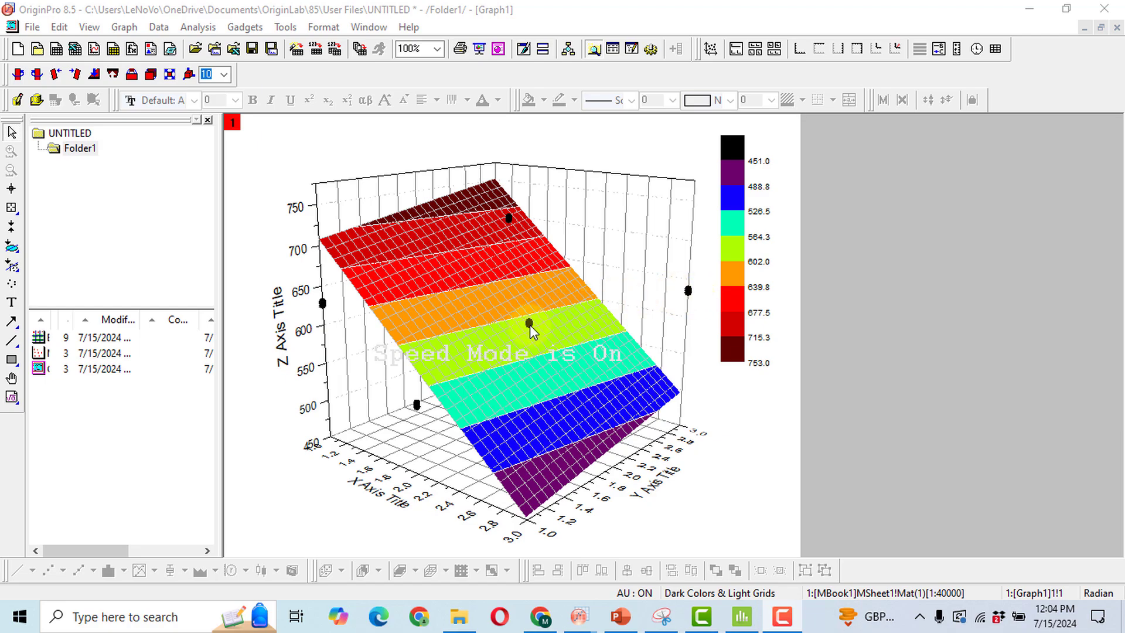
Turn off the major grid lines for the X, Y and Z axes of the surface graph.
right_click(613, 242)
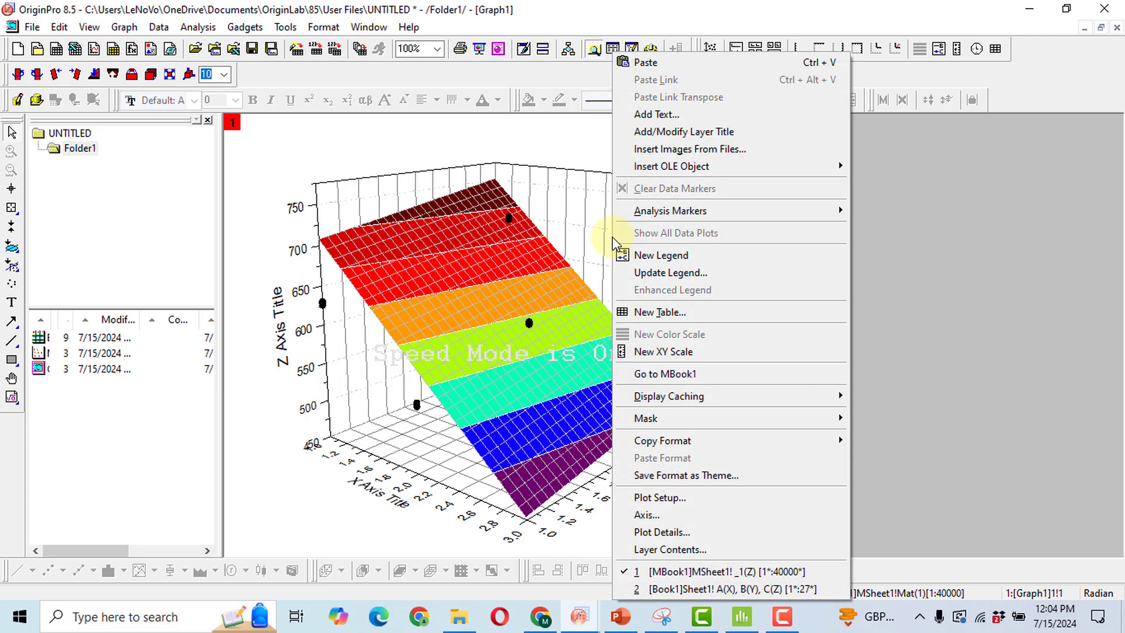
left_click(669, 514)
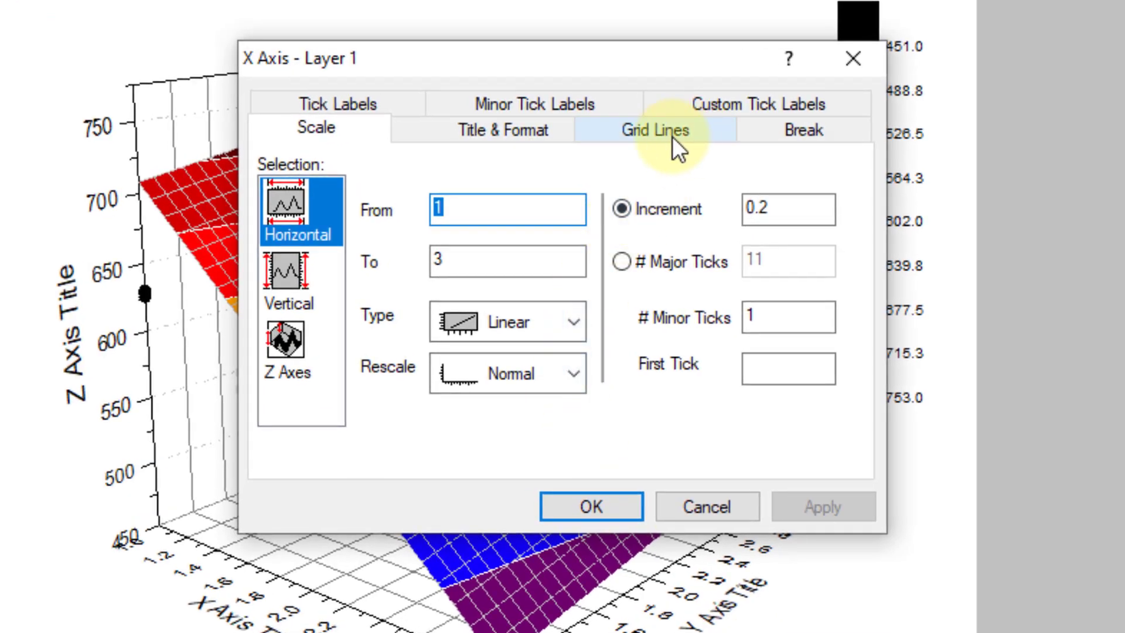
left_click(672, 138)
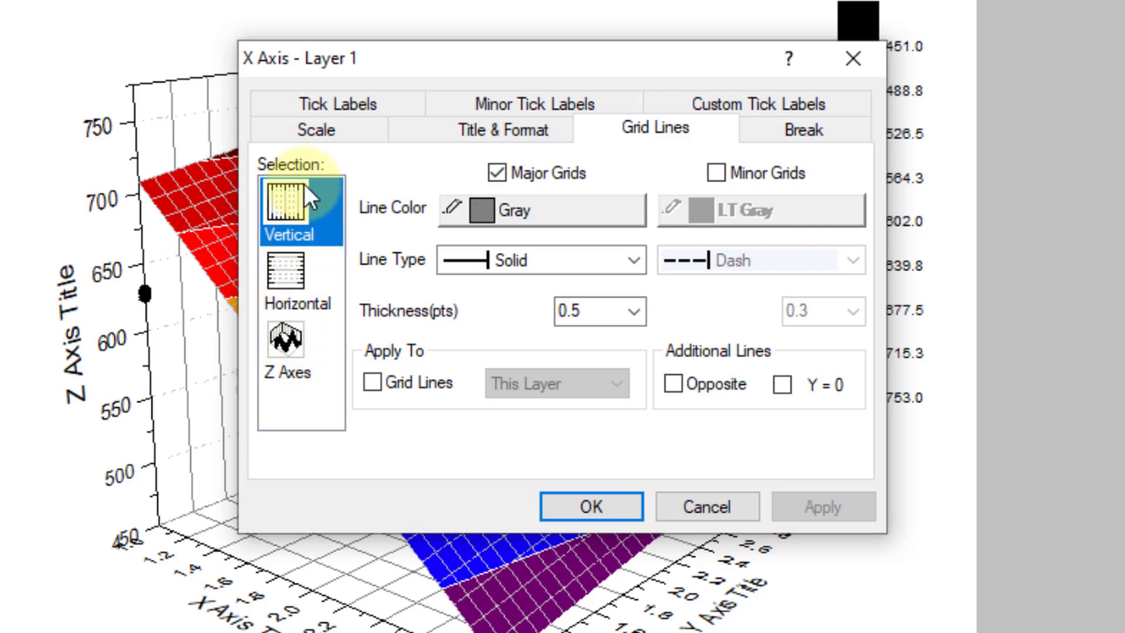
left_click(540, 169)
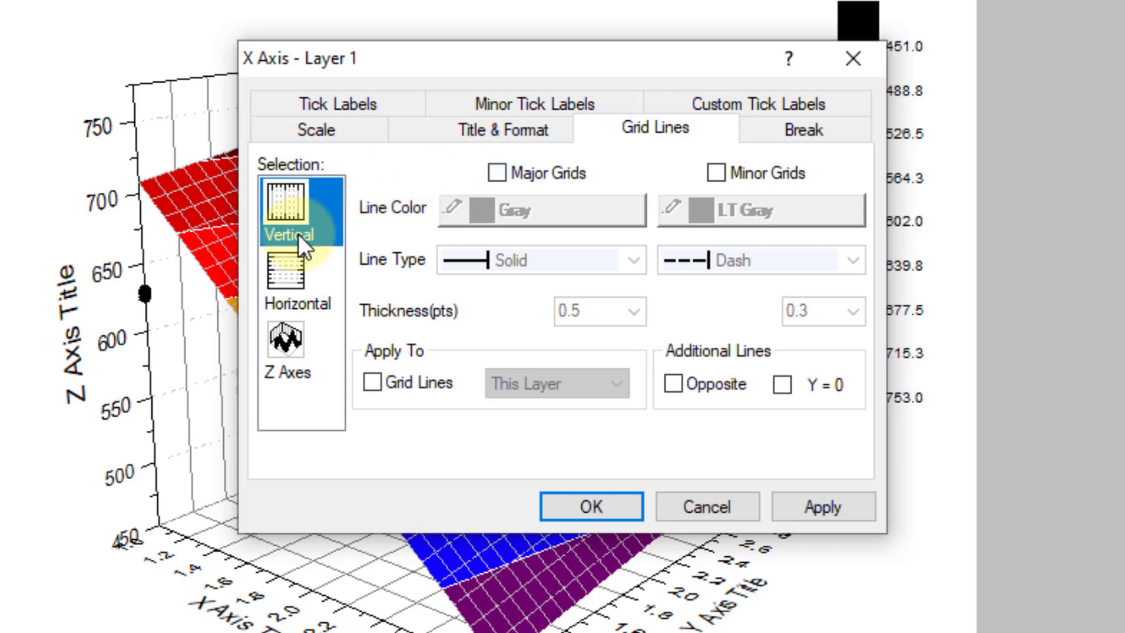
left_click(287, 274)
left_click(557, 170)
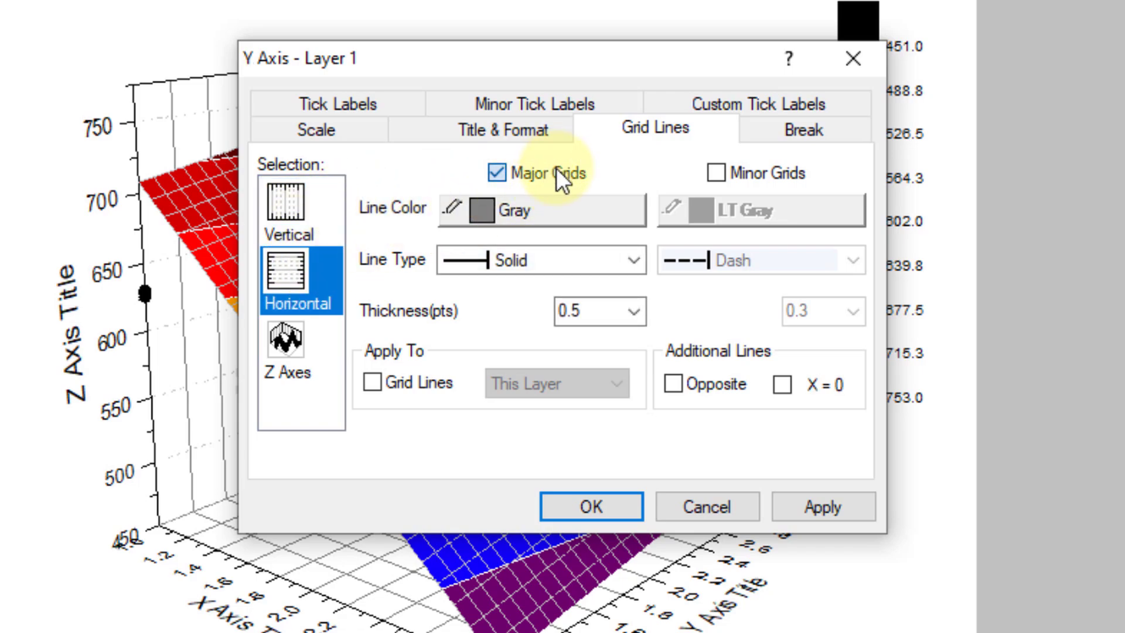
left_click(298, 354)
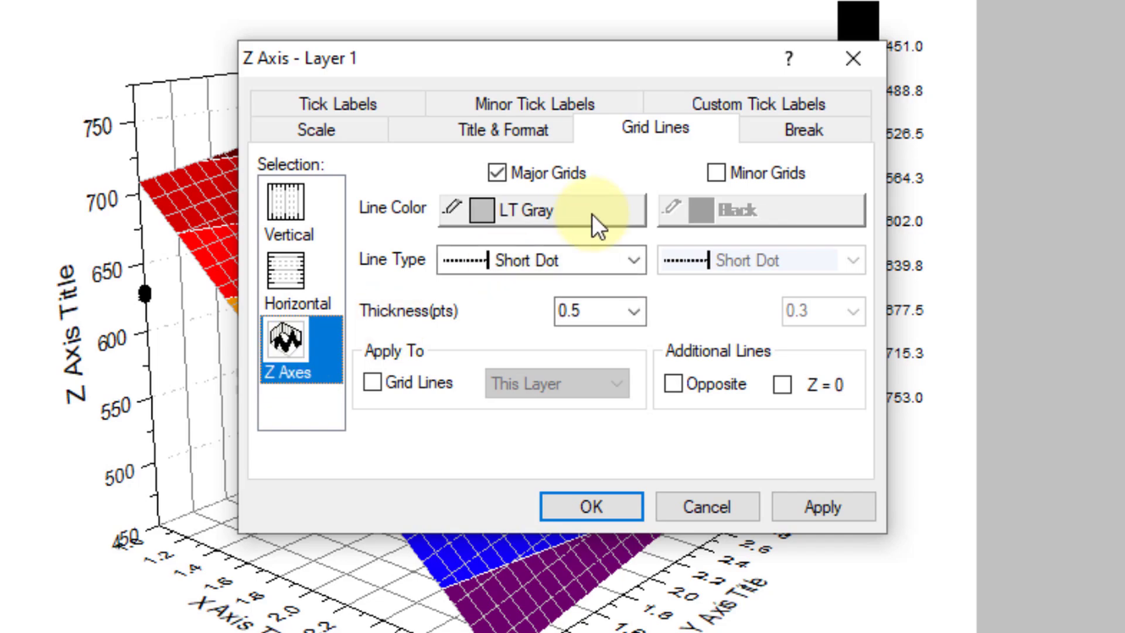
left_click(536, 175)
left_click(839, 506)
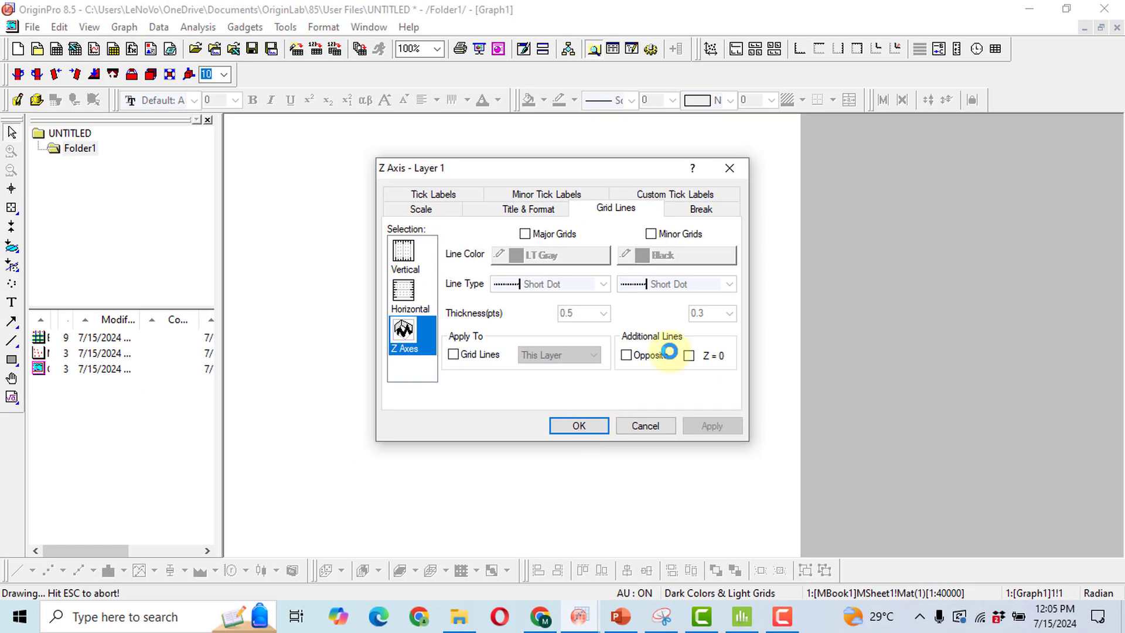
key("Return")
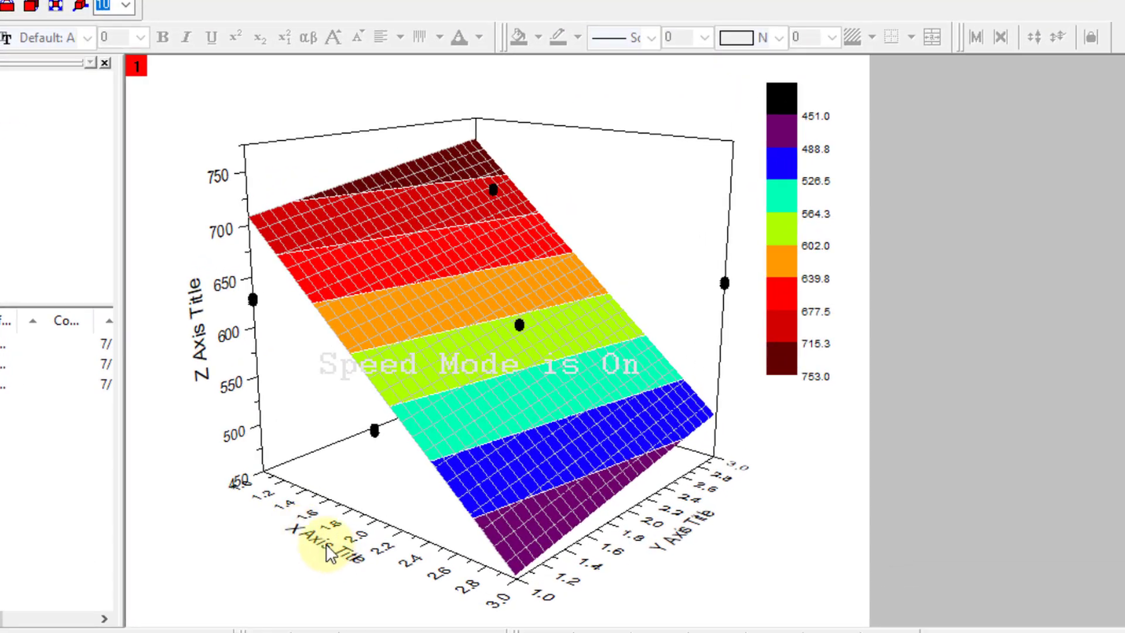
Replace the X axis title of the surface graph with C.
double_click(328, 551)
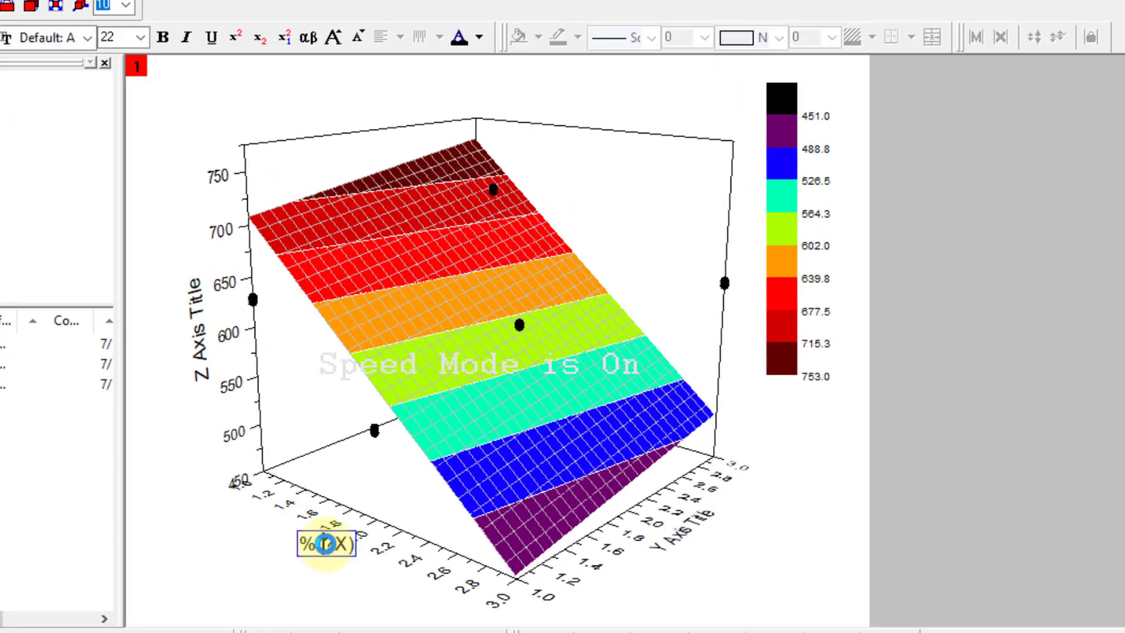
key("ctrl+a")
type("c")
left_click(742, 579)
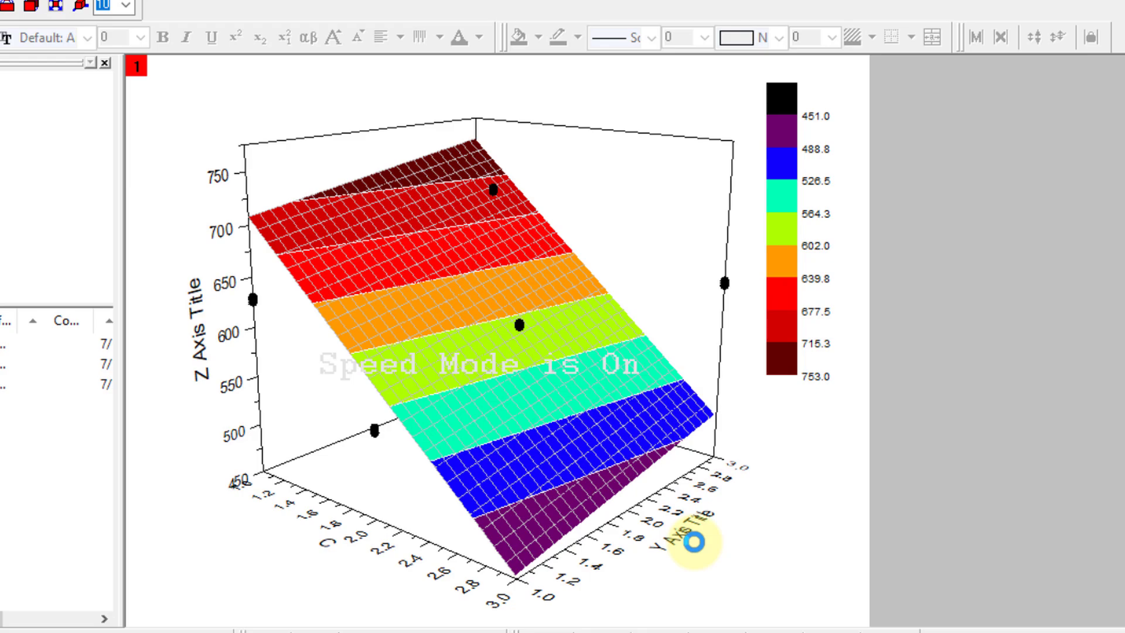
Replace the Y axis title of the surface graph with S.
double_click(681, 529)
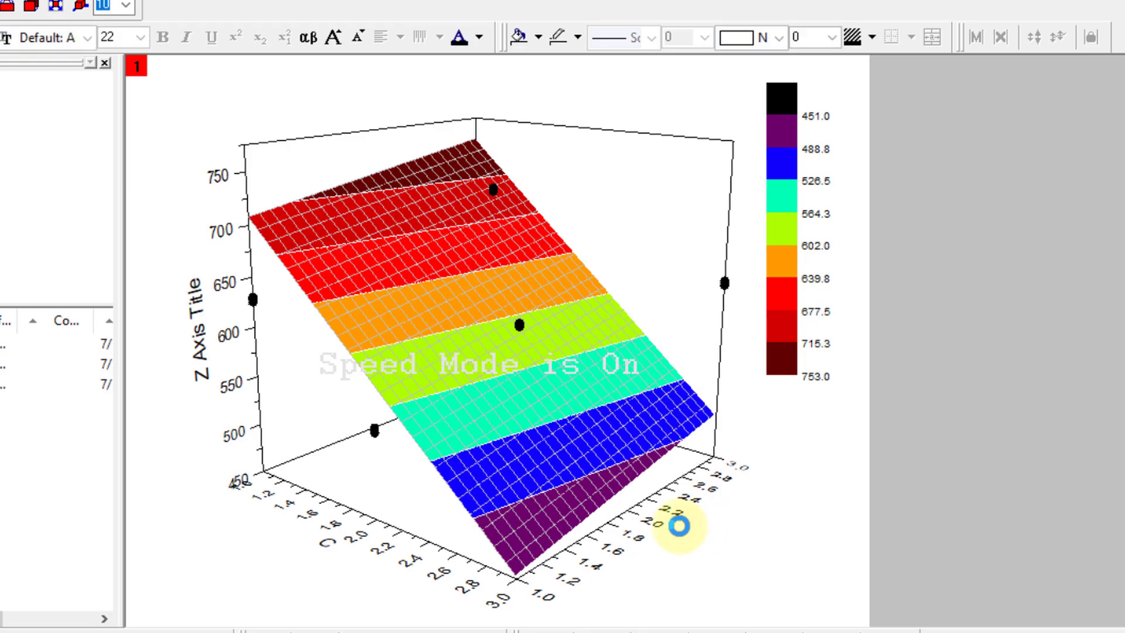
key("ctrl+a")
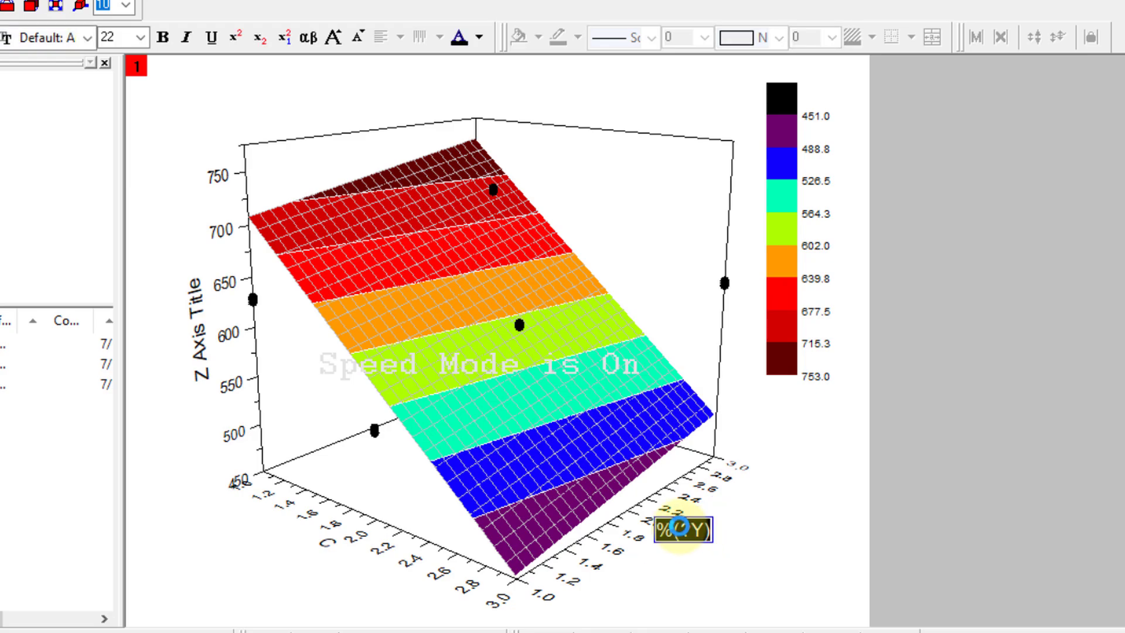
type("S")
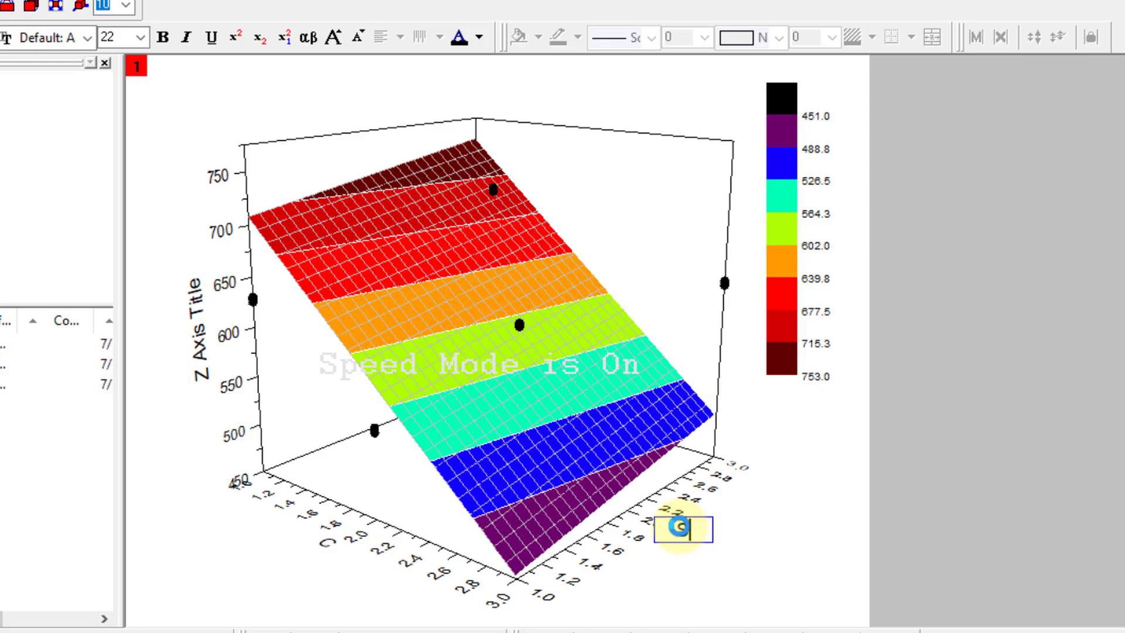
left_click(763, 548)
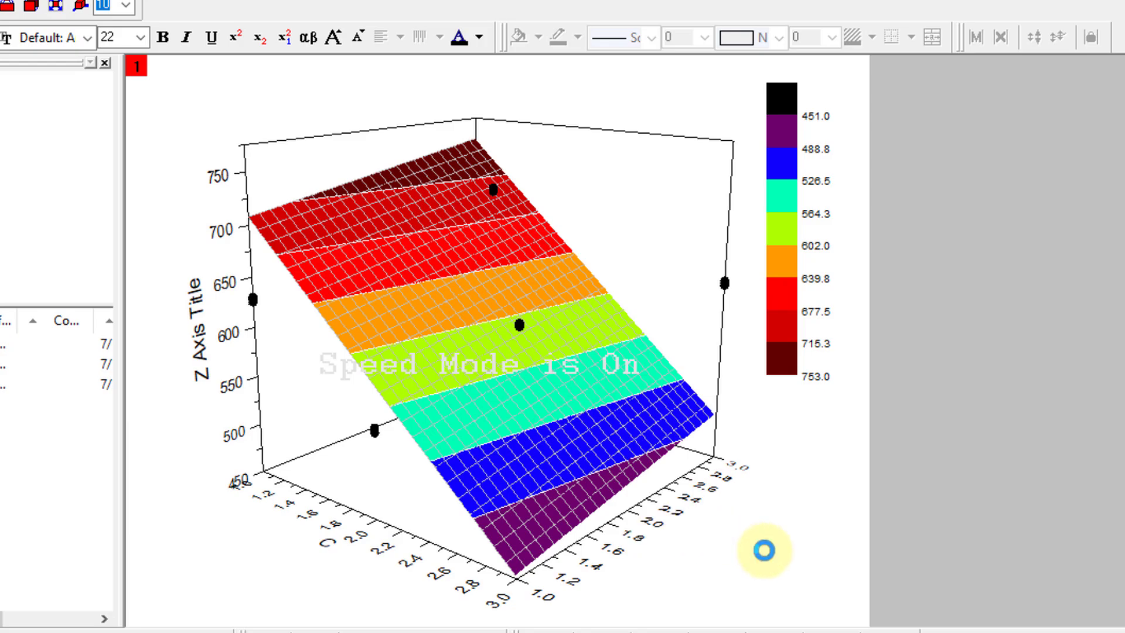
Replace the Z axis title of the surface graph with Ra.
double_click(201, 348)
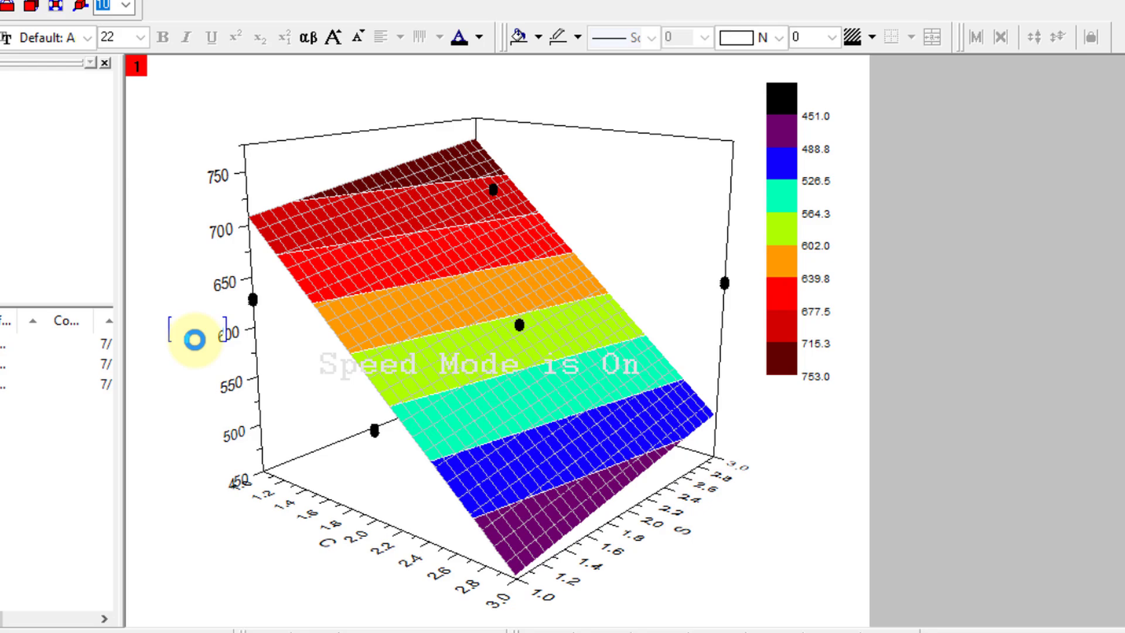
key("ctrl+a")
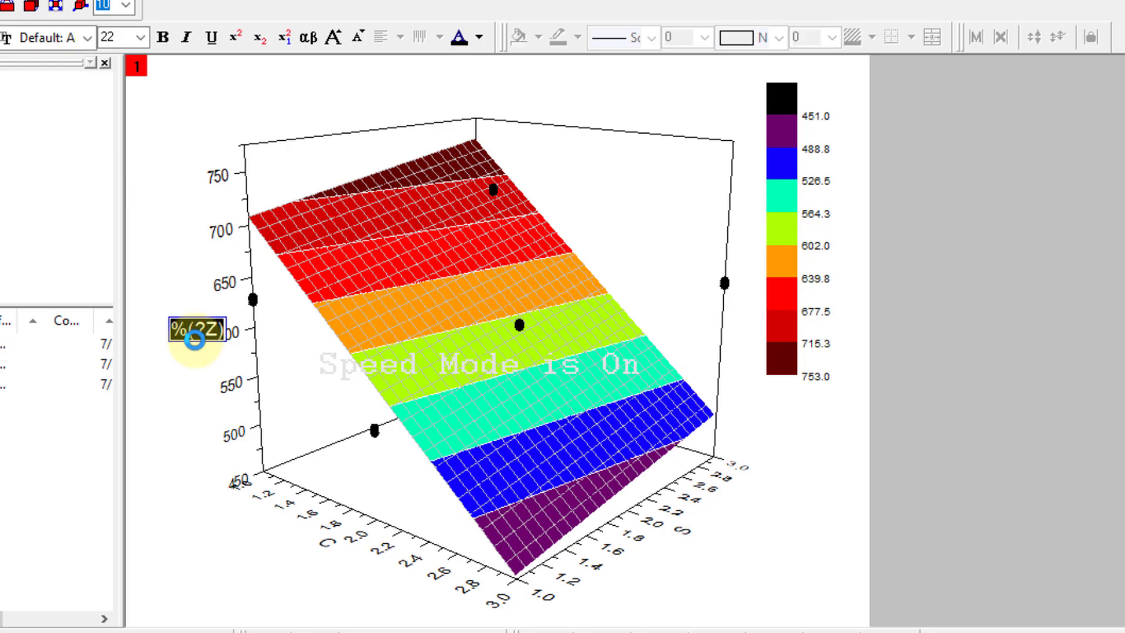
type("Ra")
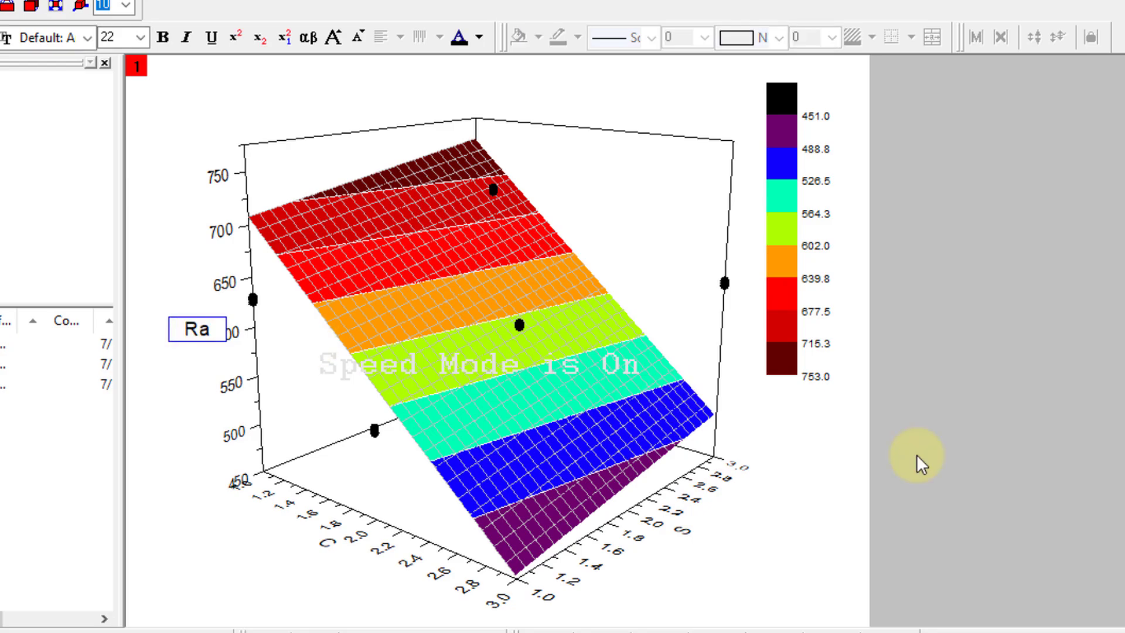
Set the start of the Z axis scale to 451.
left_click(784, 548)
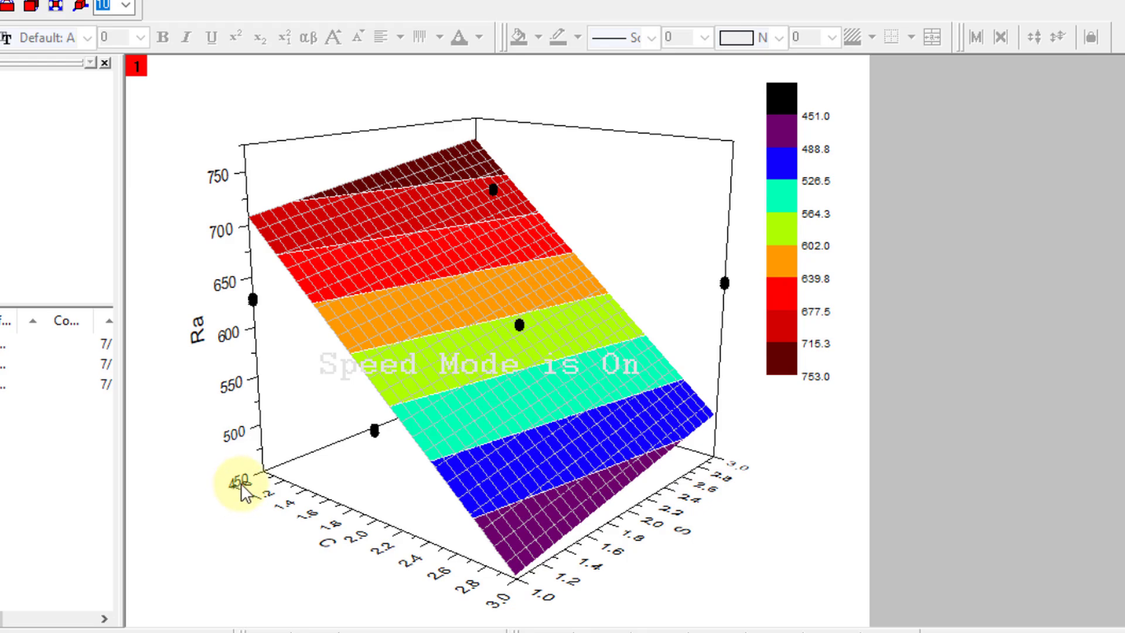
left_click(238, 384)
double_click(238, 387)
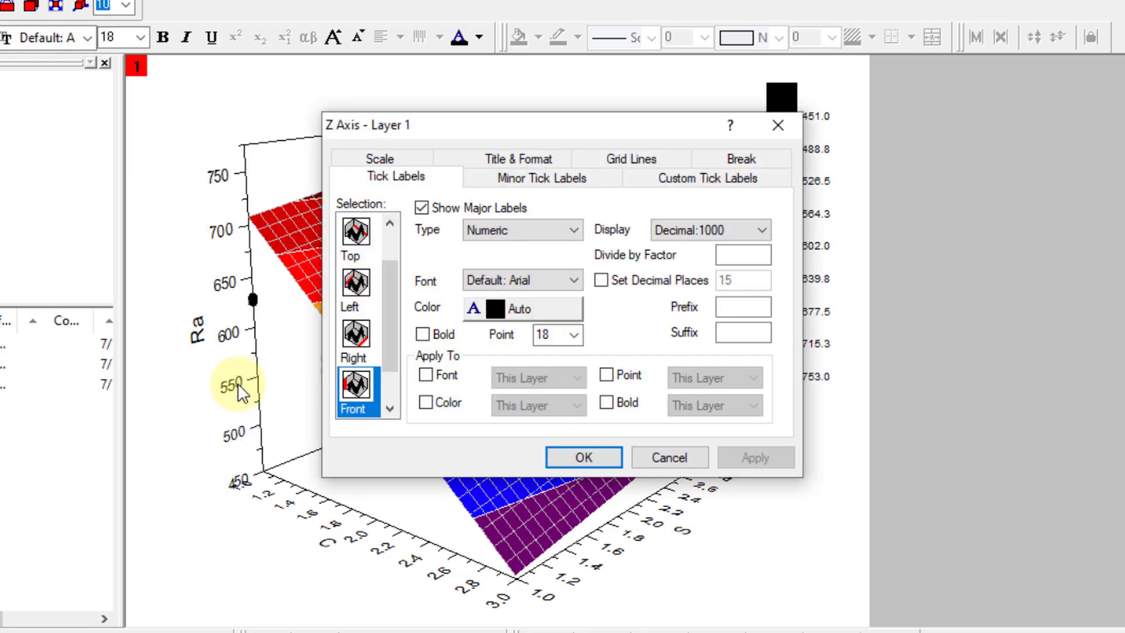
left_click(412, 170)
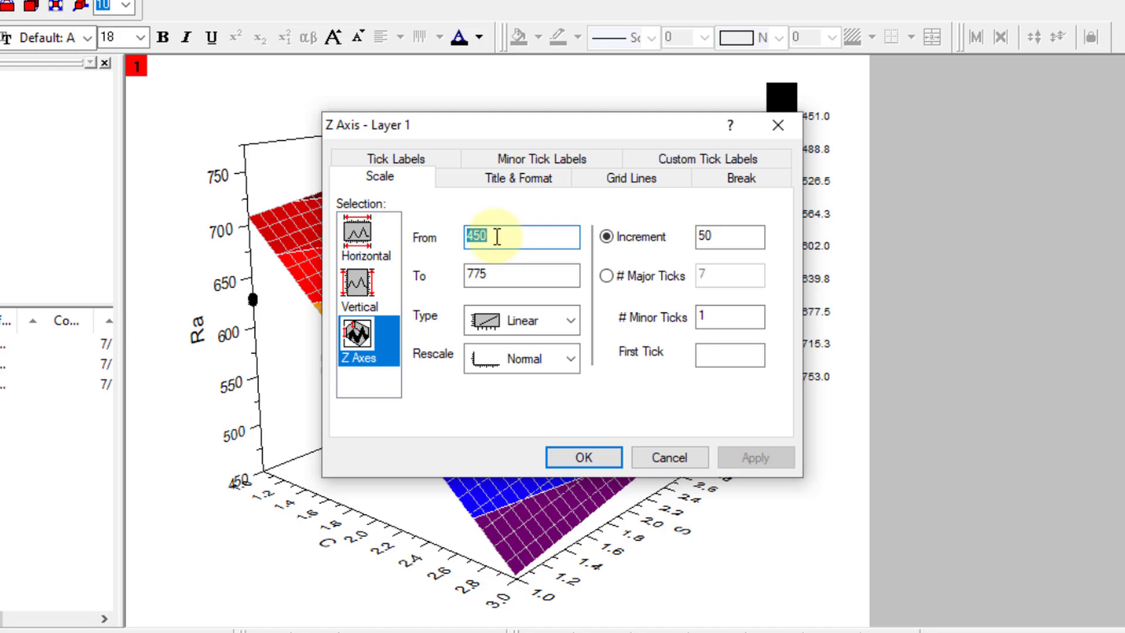
left_click(497, 237)
key("BackSpace")
key("BackSpace")
type("5")
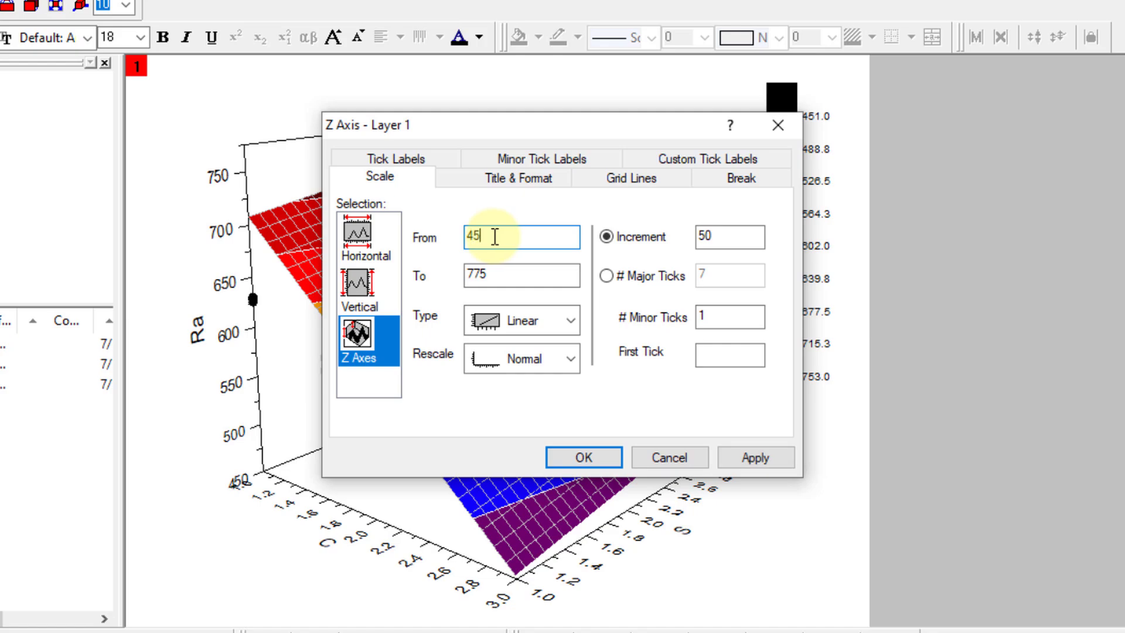
type("1")
left_click(780, 465)
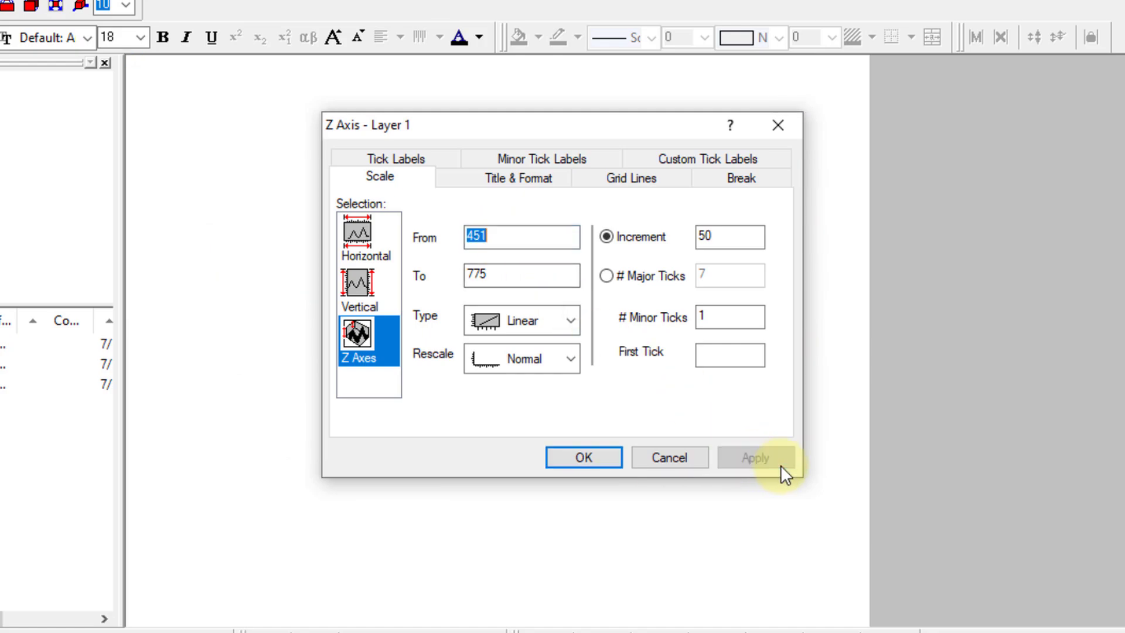
left_click(593, 462)
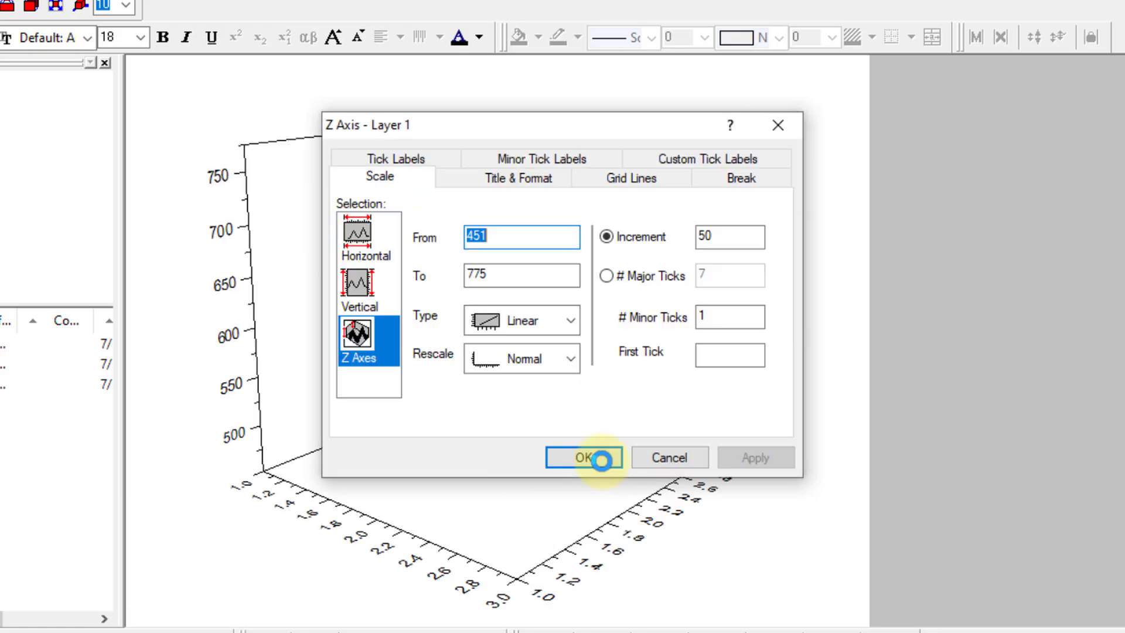
left_click(584, 457)
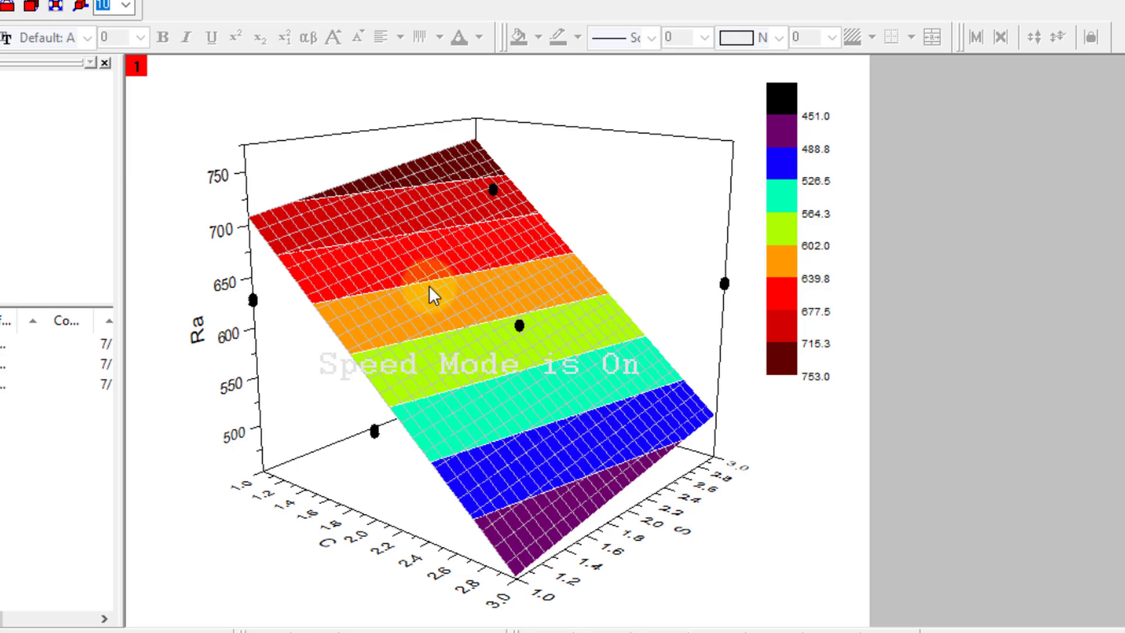
Switch to the other OriginPro project and copy the Colors format of the Dross surface plot.
mouse_move(528, 630)
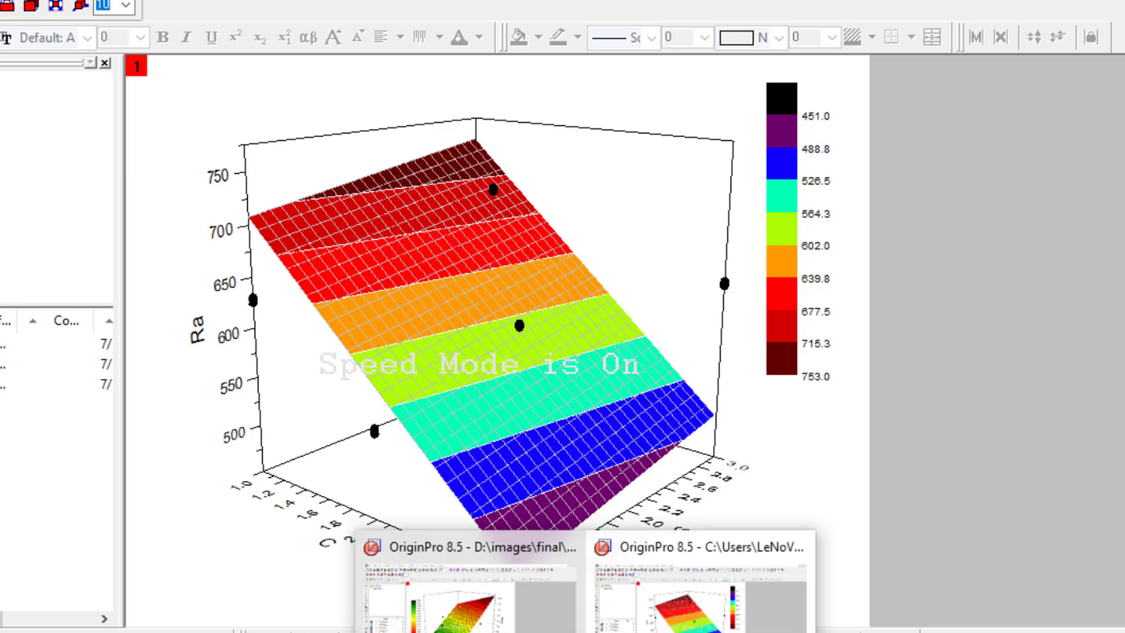
left_click(457, 621)
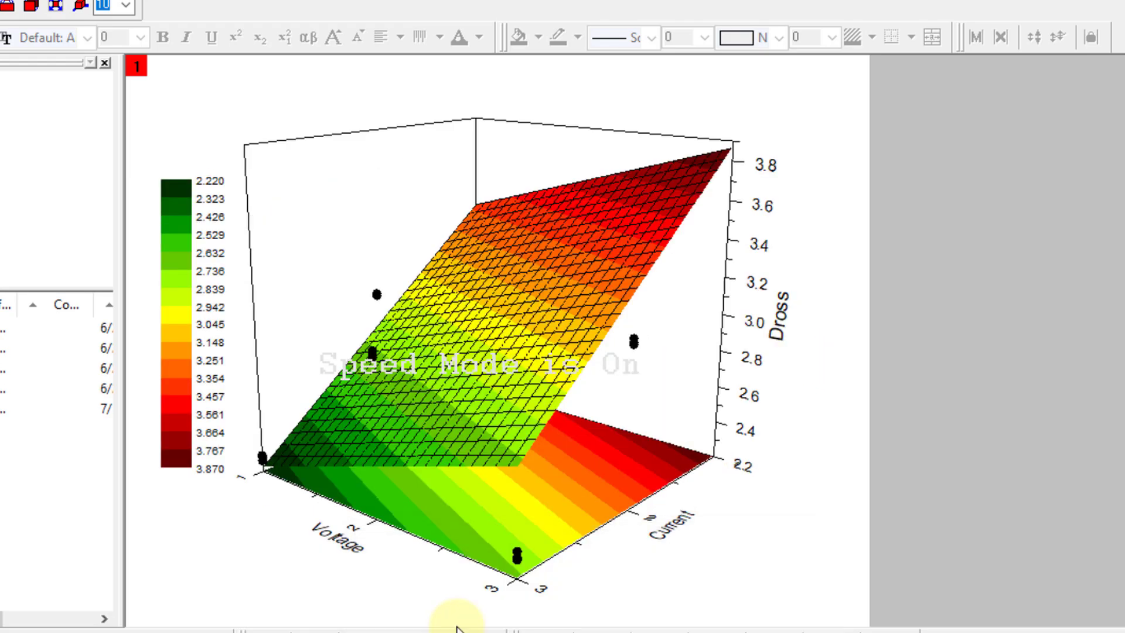
left_click(555, 248)
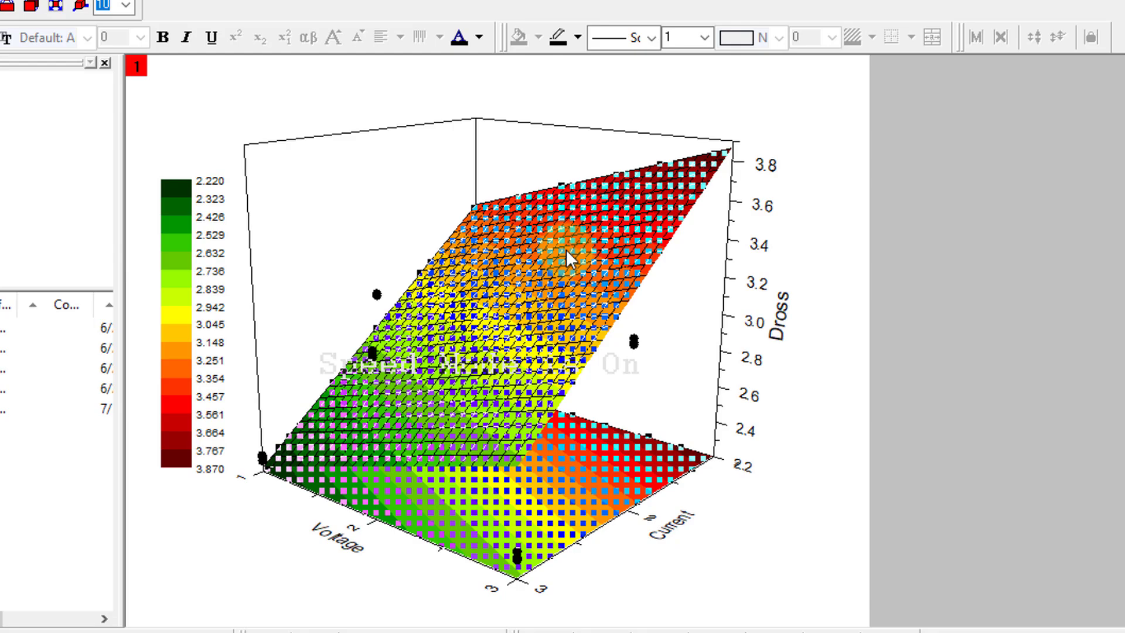
right_click(567, 250)
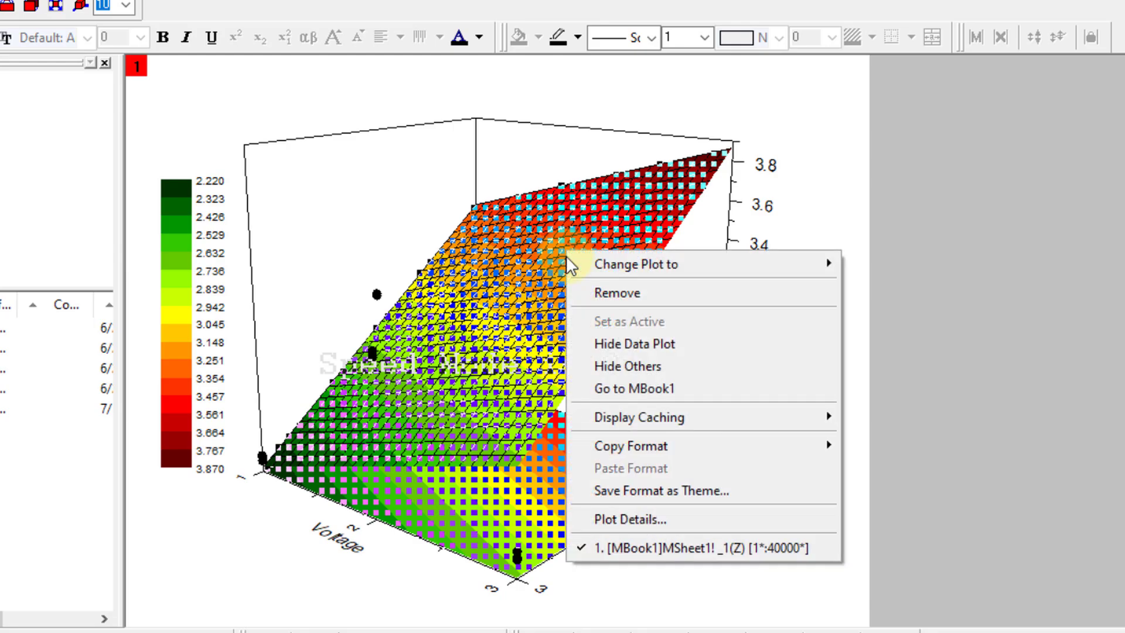
mouse_move(641, 447)
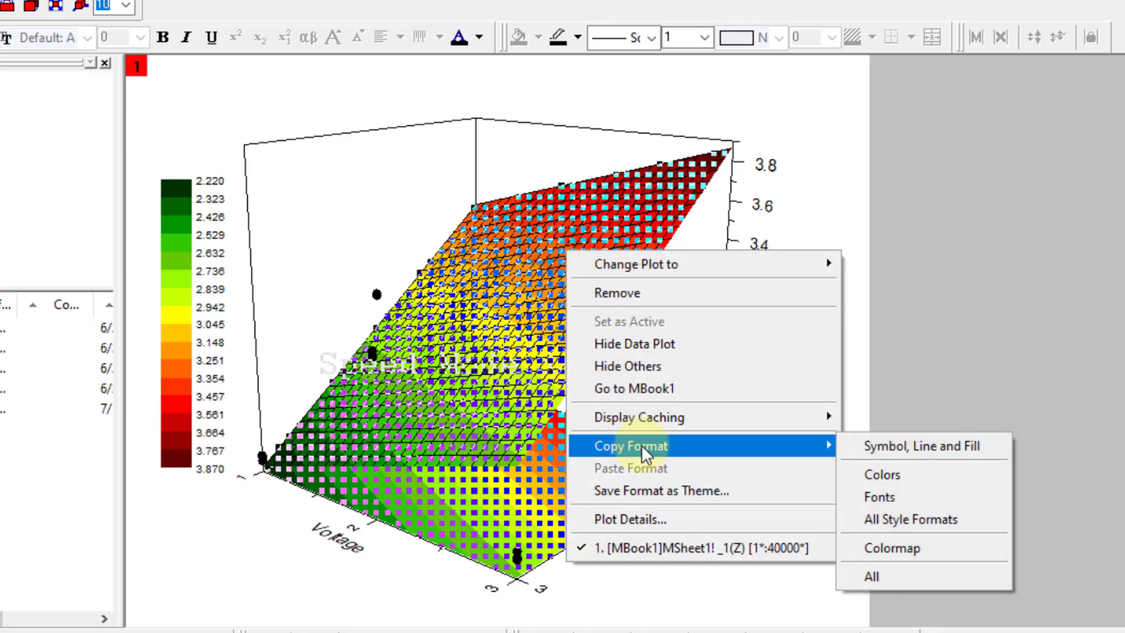
left_click(913, 475)
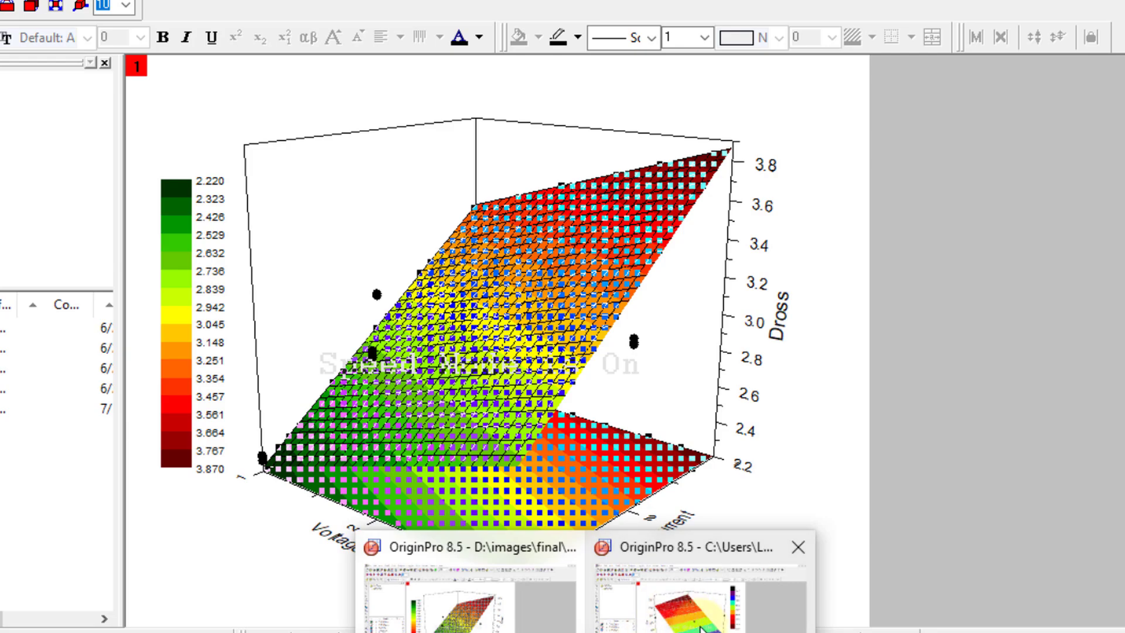
Switch back to the Ra graph's OriginPro project and paste the copied format onto its surface.
left_click(703, 615)
left_click(443, 249)
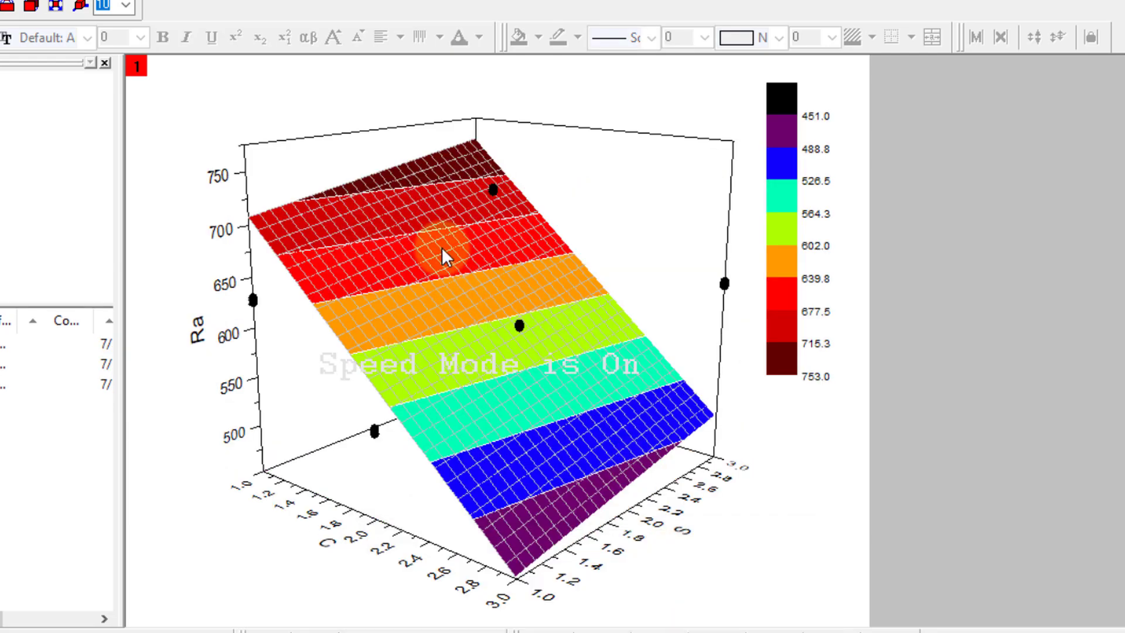
right_click(442, 249)
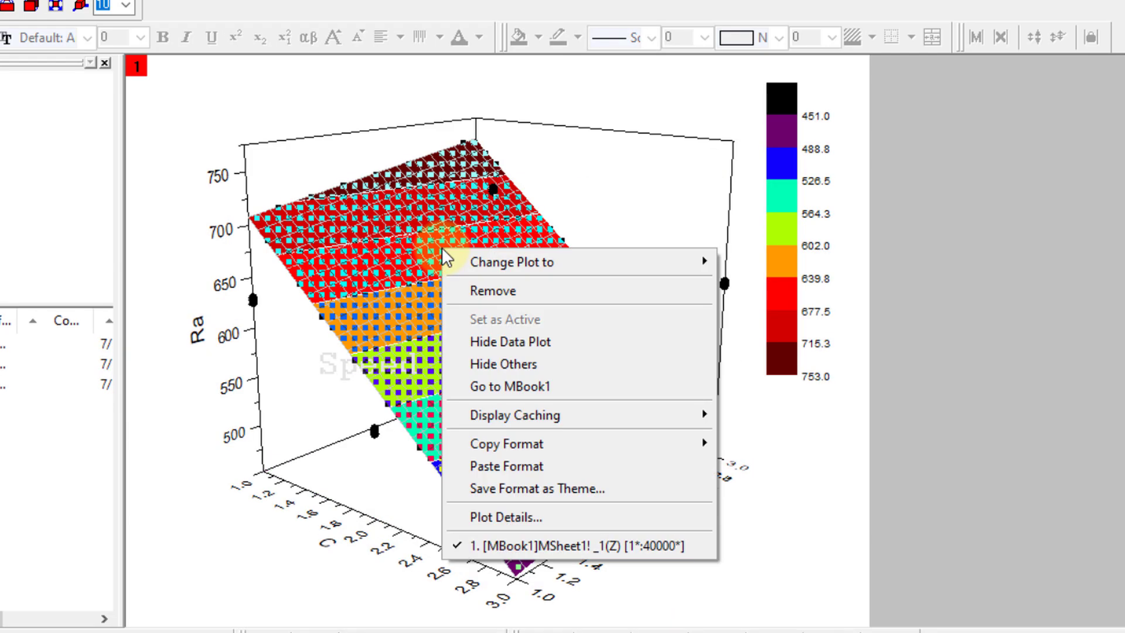
left_click(533, 466)
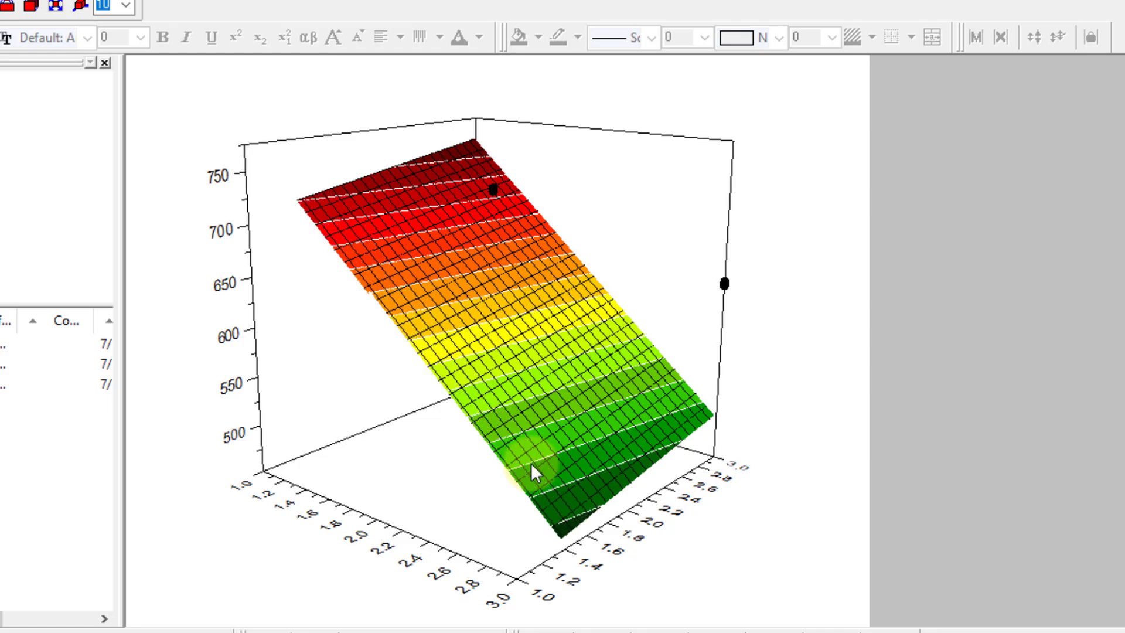
left_click(530, 463)
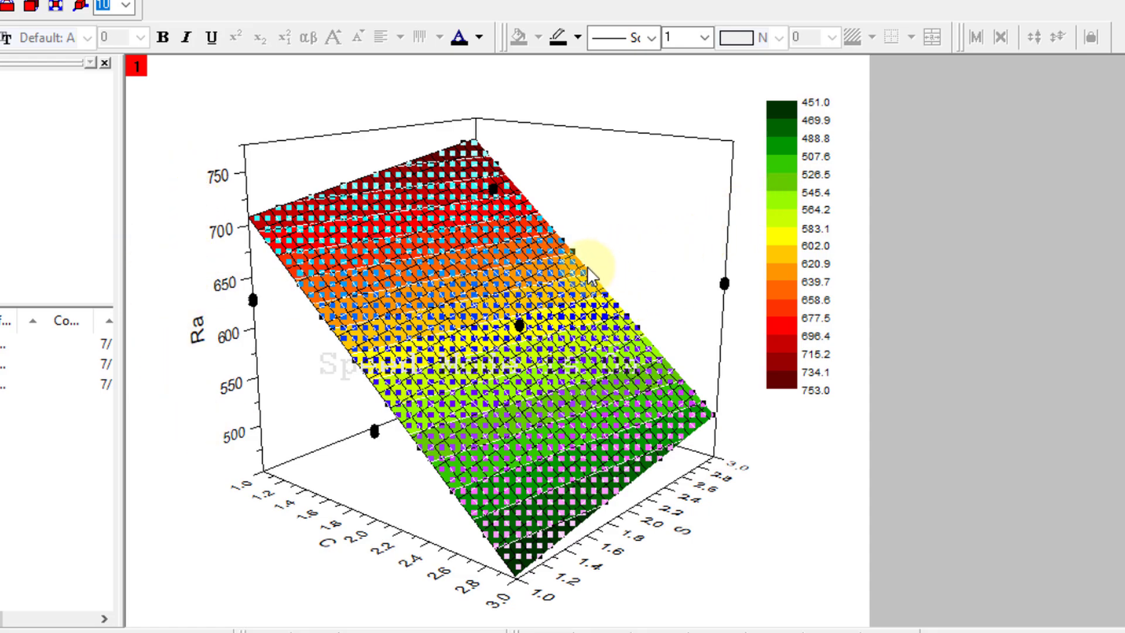
Move the 3D graph layer slightly to the right on the page.
left_click(604, 253)
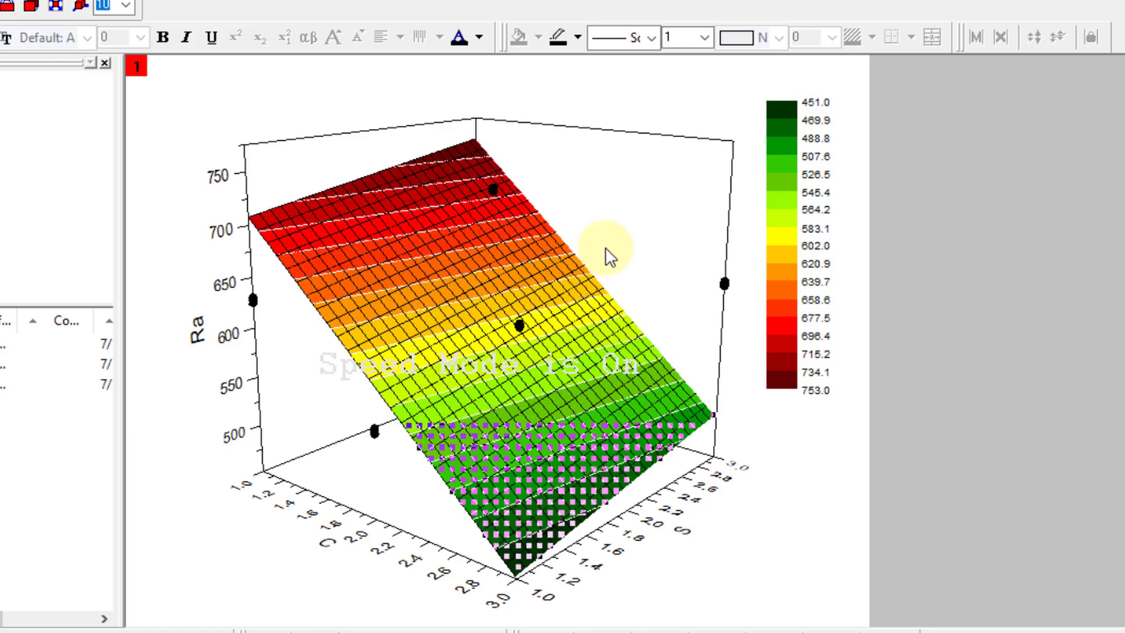
left_click(622, 239)
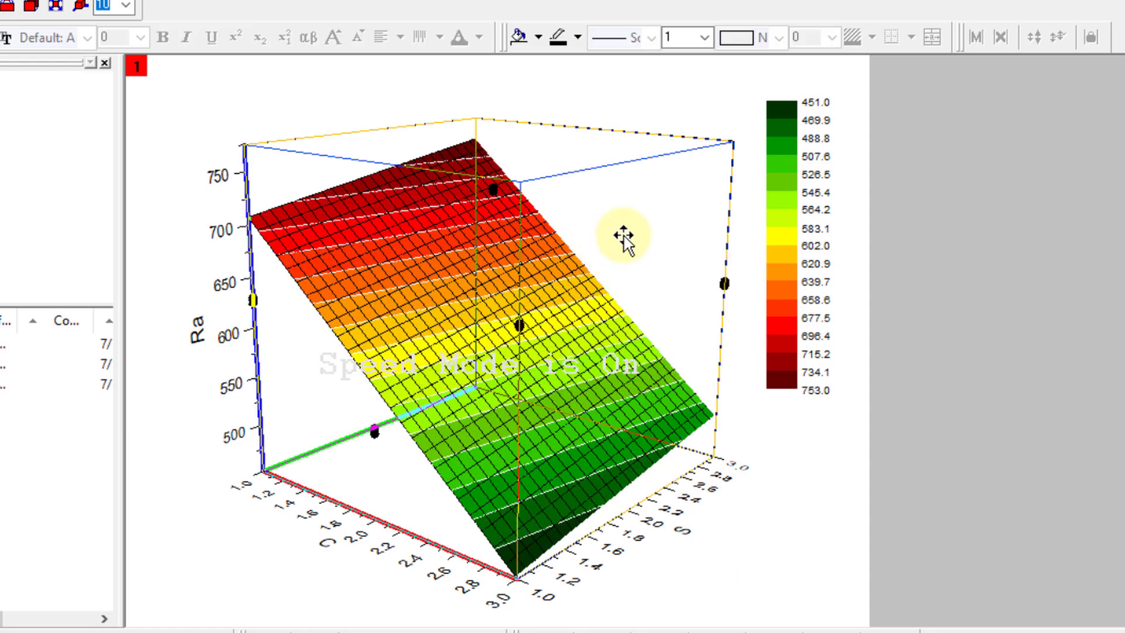
left_click_drag(623, 238, 673, 234)
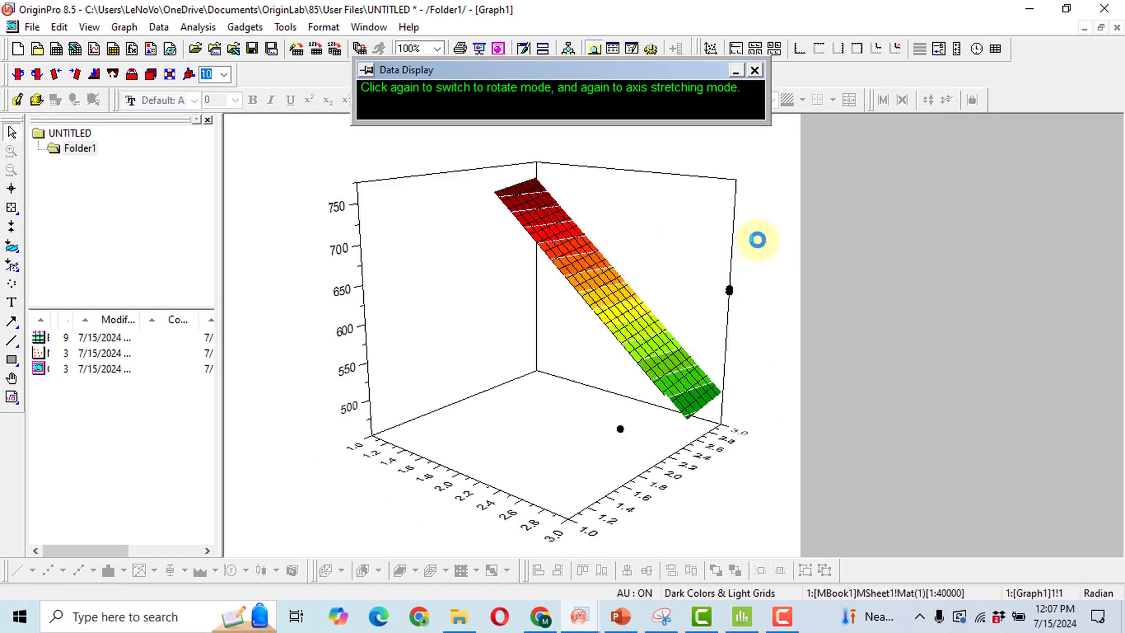
Move the color scale to the left side of the graph, next to the Z axis.
left_click_drag(317, 275, 304, 282)
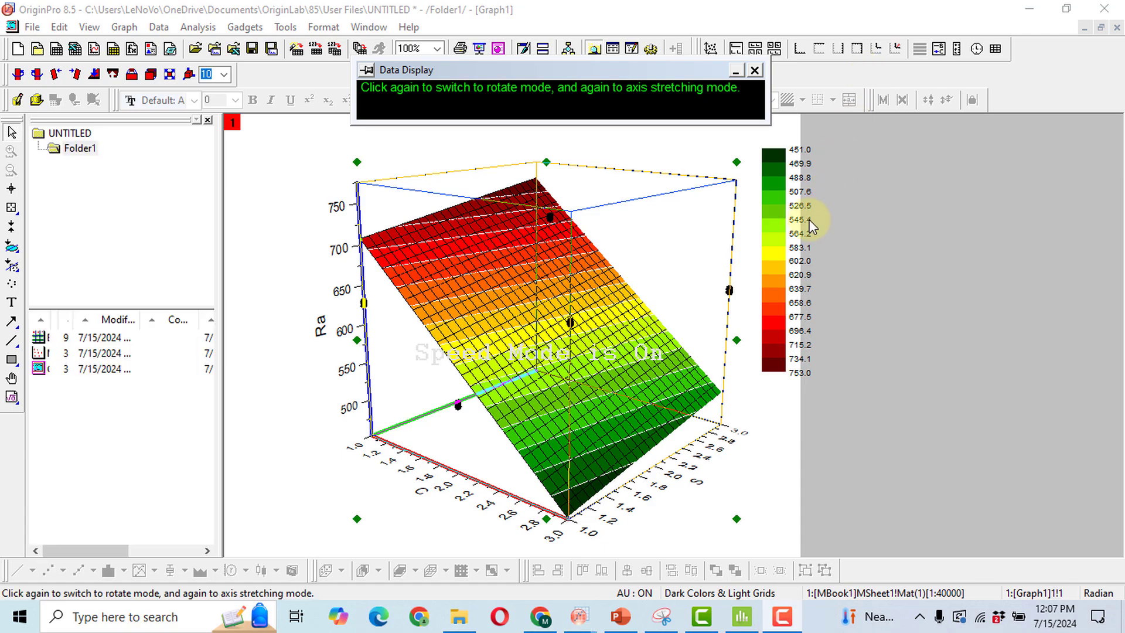
left_click(771, 273)
double_click(771, 273)
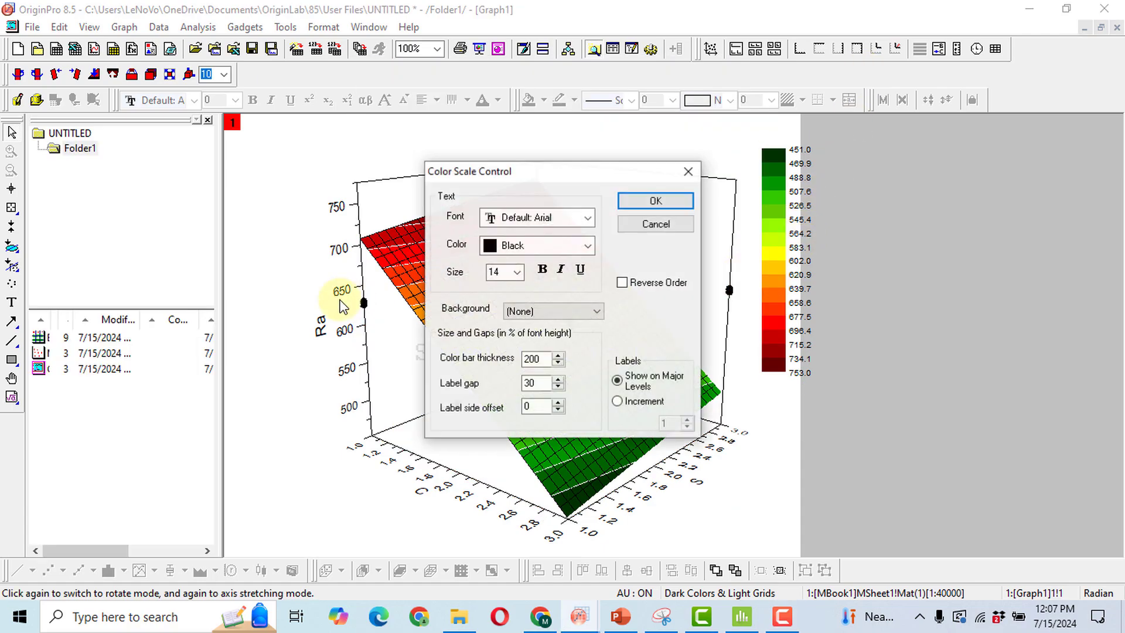
left_click(687, 173)
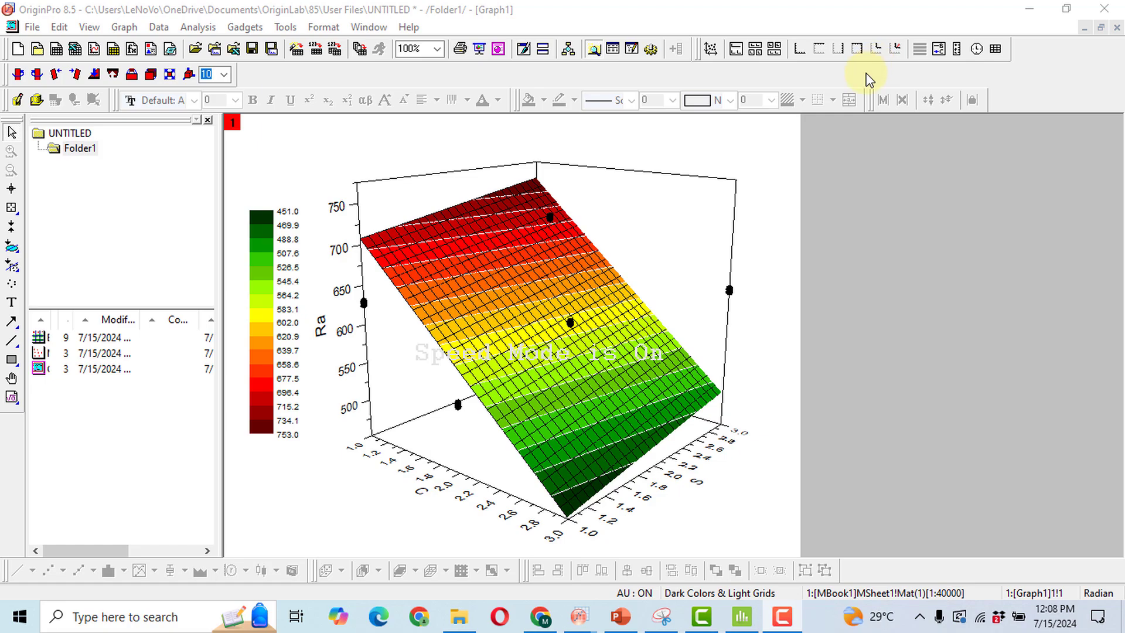
Add a text label above the surface containing "Regression Equation" and "Ra = 814 - 128.2 C + 22.1 S".
left_click(11, 304)
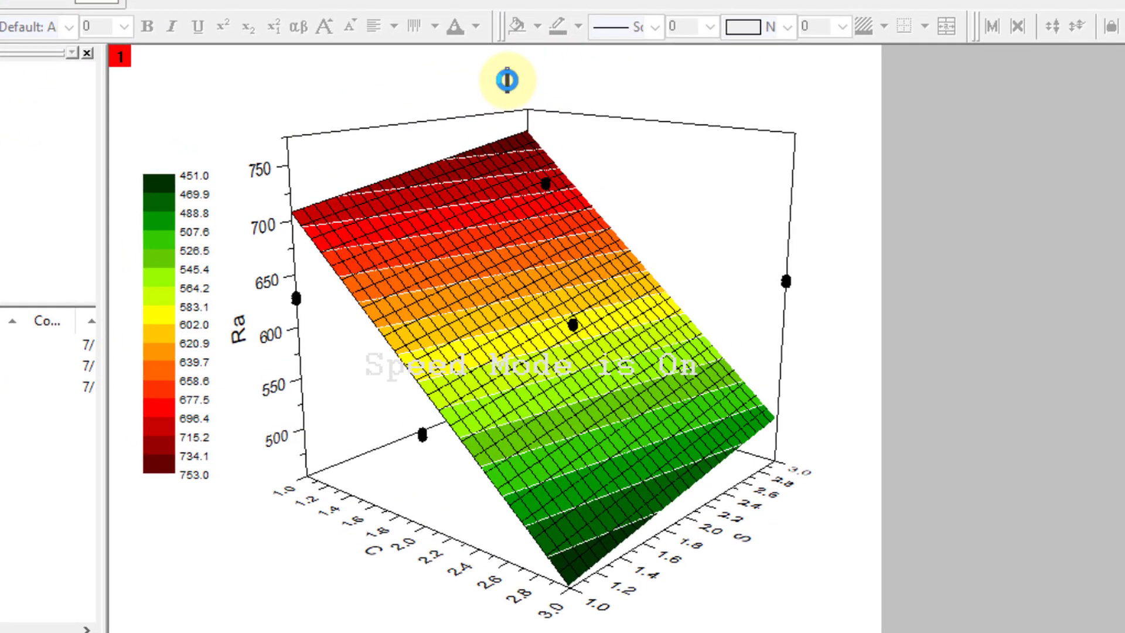
left_click(507, 80)
type("Regression Equation Ra = 814 - 128.2 C + 22.1 S")
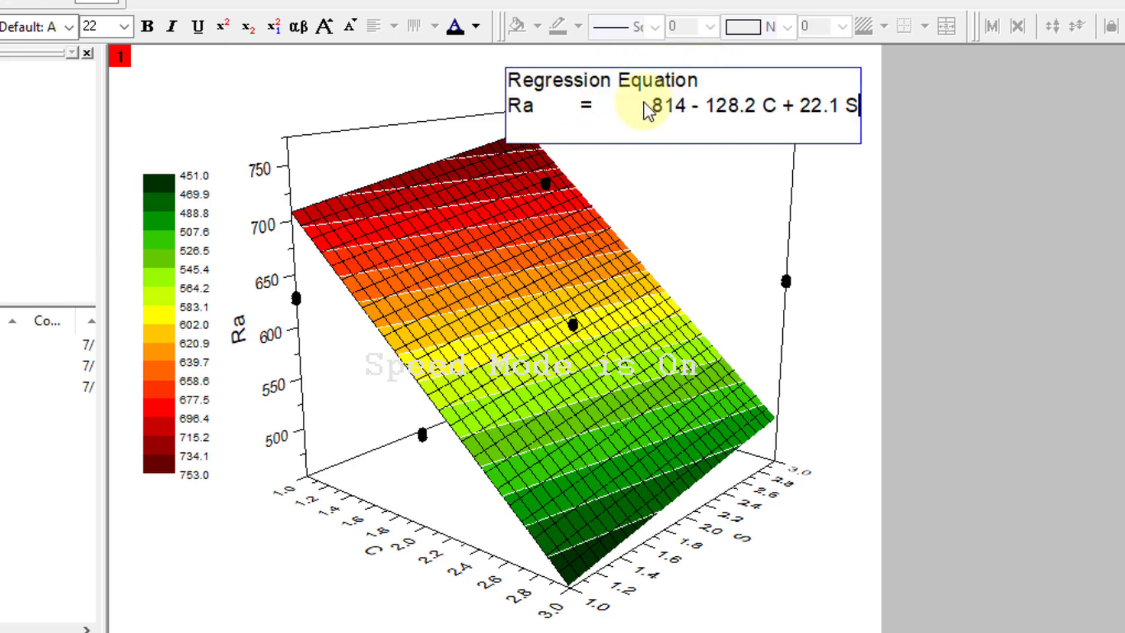
Remove the heading and extra spaces from the label so it reads "Ra = 814 - 128.2 C + 22.1 S".
key("BackSpace")
key("BackSpace")
key("BackSpace")
key("BackSpace")
key("BackSpace")
key("BackSpace")
key("BackSpace")
key("BackSpace")
key("BackSpace")
key("BackSpace")
key("BackSpace")
key("BackSpace")
key("BackSpace")
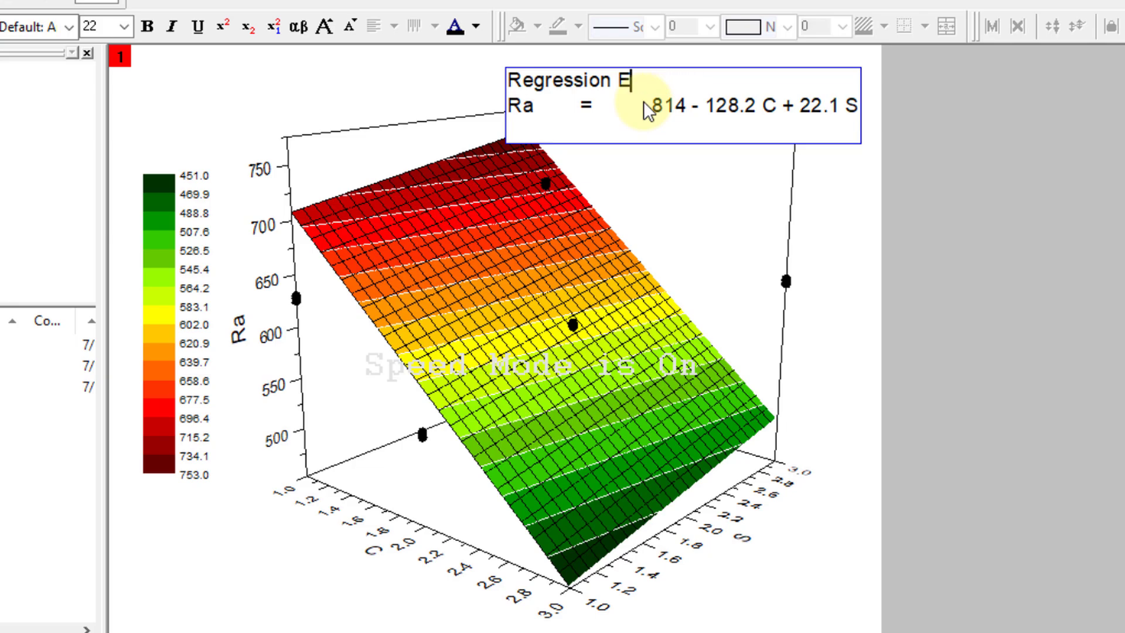
key("BackSpace")
key("BackSpace")
key("BackSpace")
key("BackSpace")
key("BackSpace")
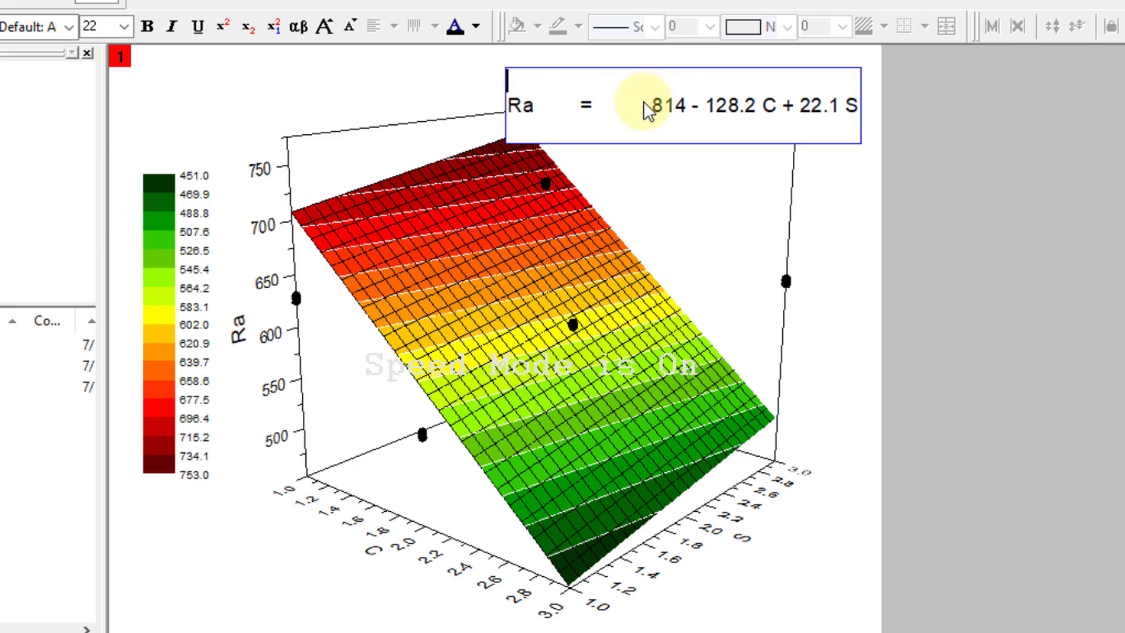
key("BackSpace")
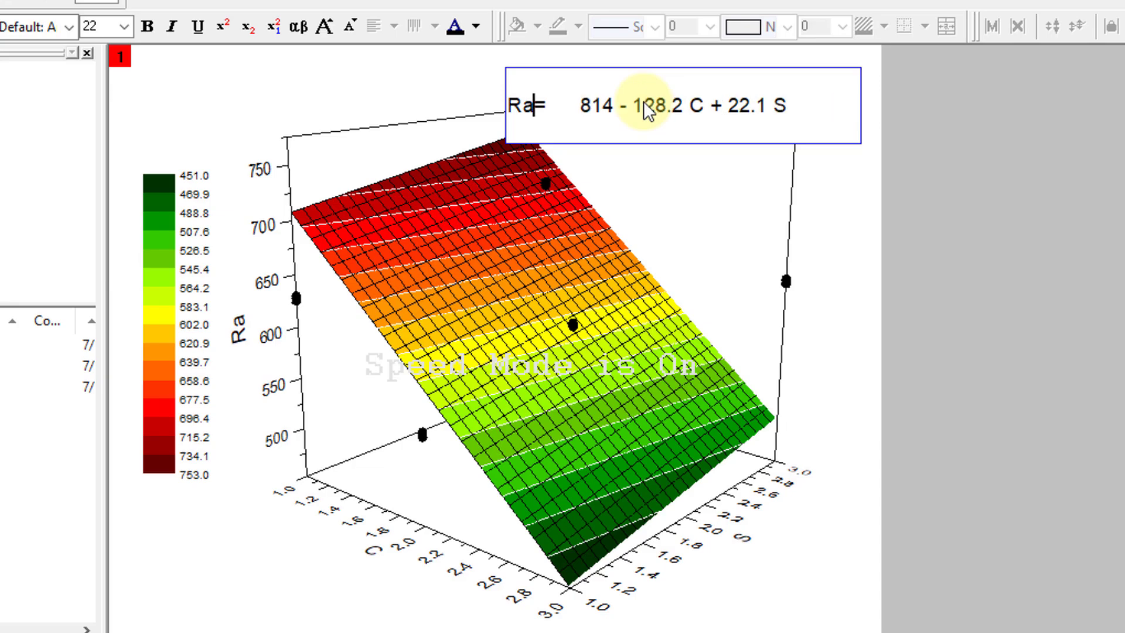
key("BackSpace")
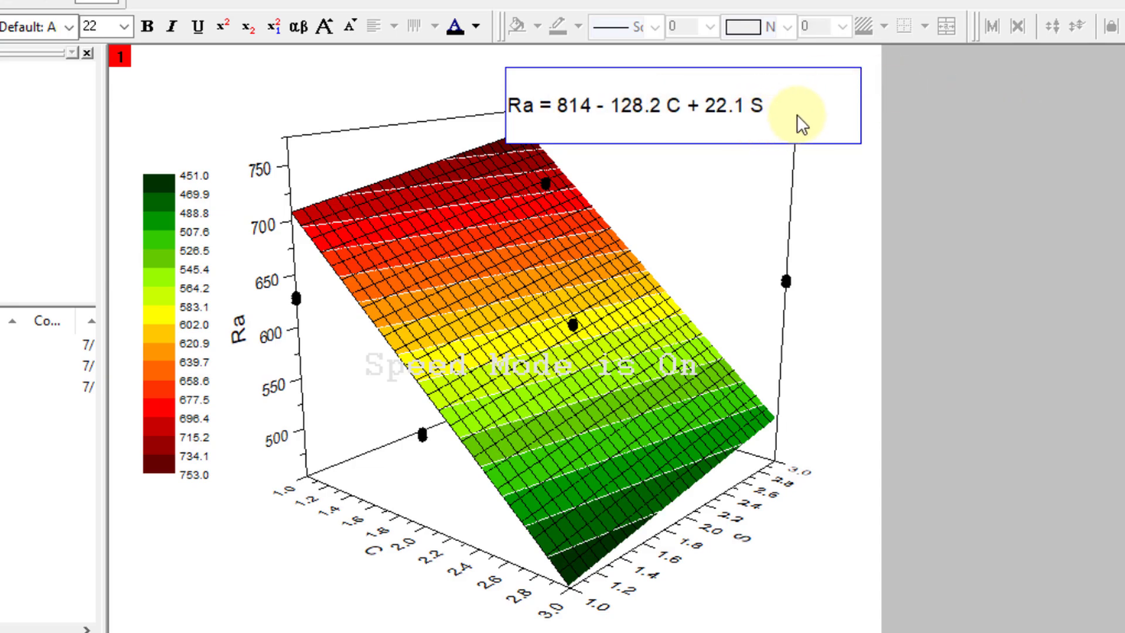
left_click(866, 243)
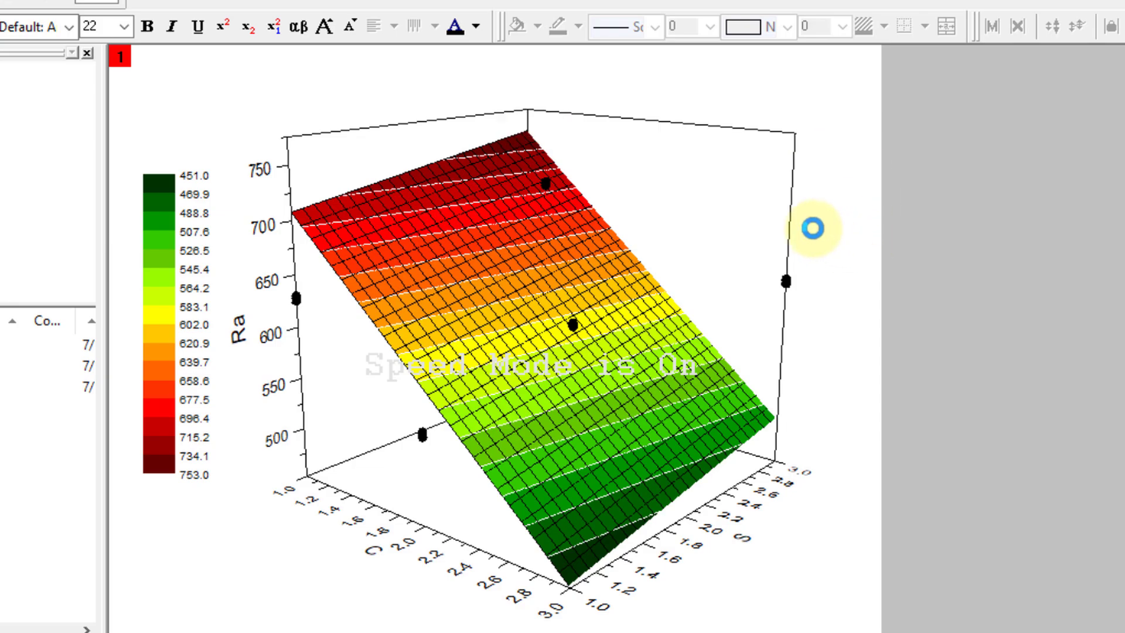
Move the regression equation label up and left so it sits centered above the graph.
left_click(759, 107)
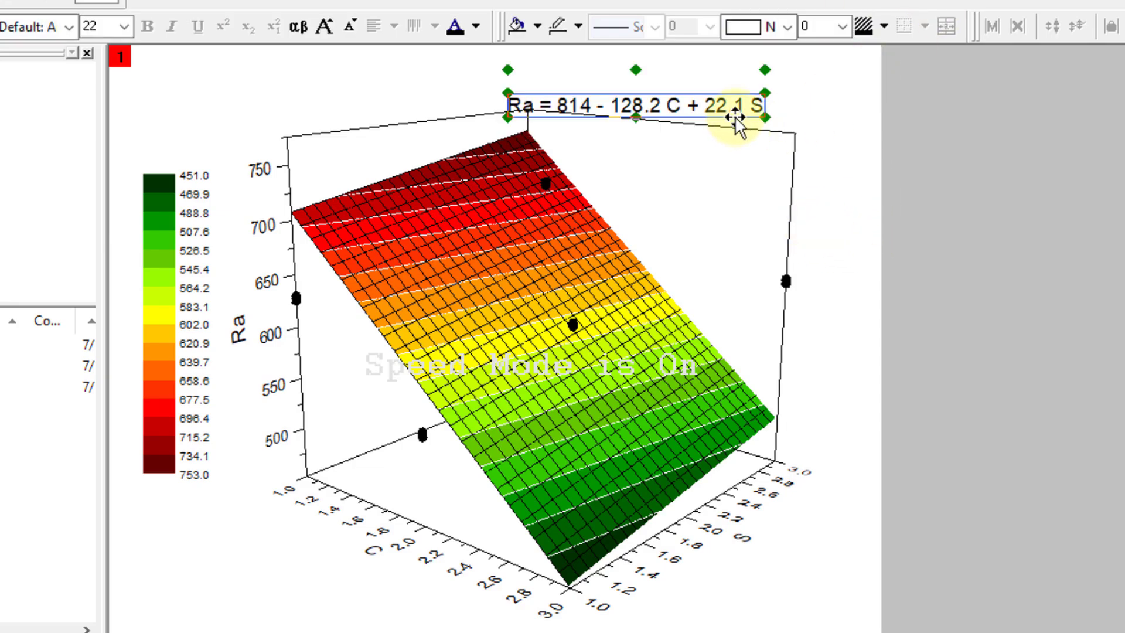
left_click_drag(730, 113, 647, 92)
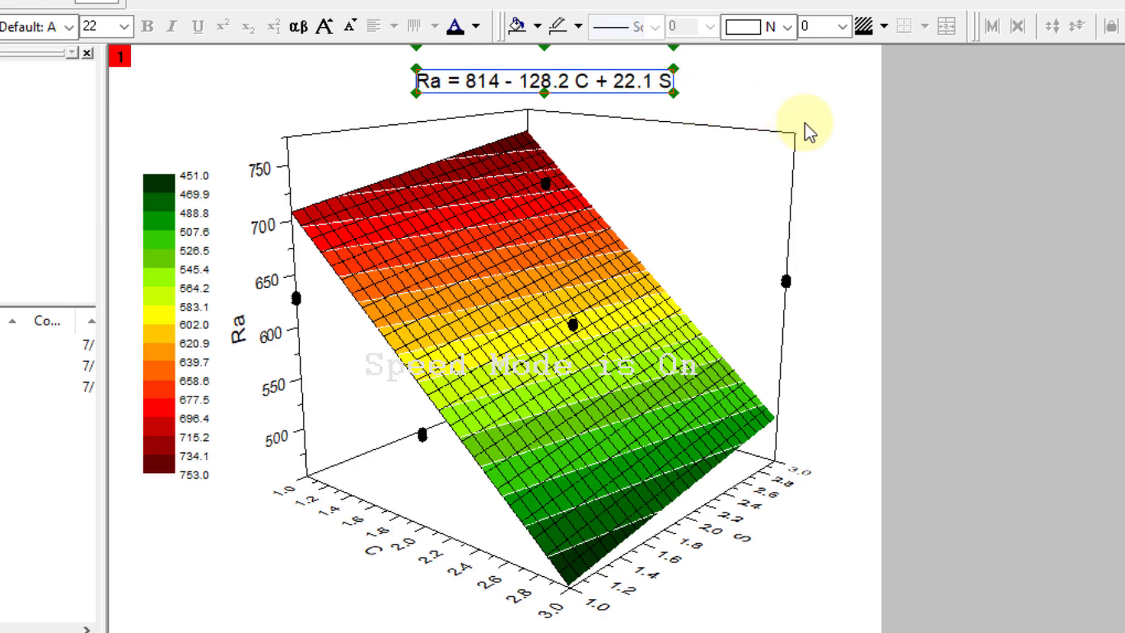
left_click(855, 474)
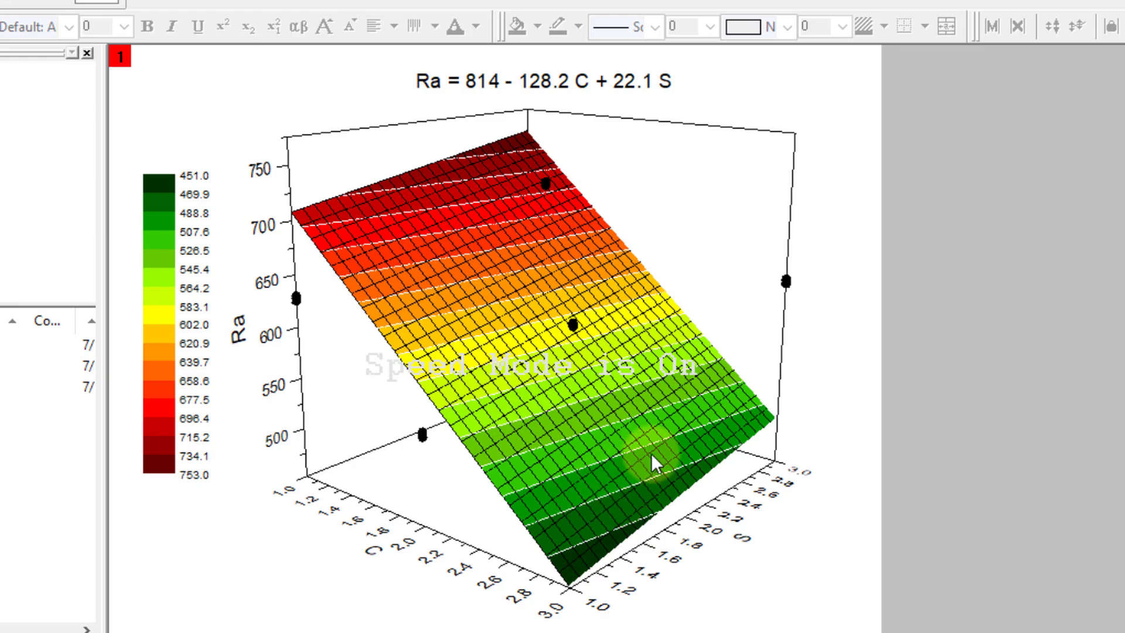
Turn off the contour lines on the colormap surface and enable the fill color for its bottom contour projection.
right_click(447, 235)
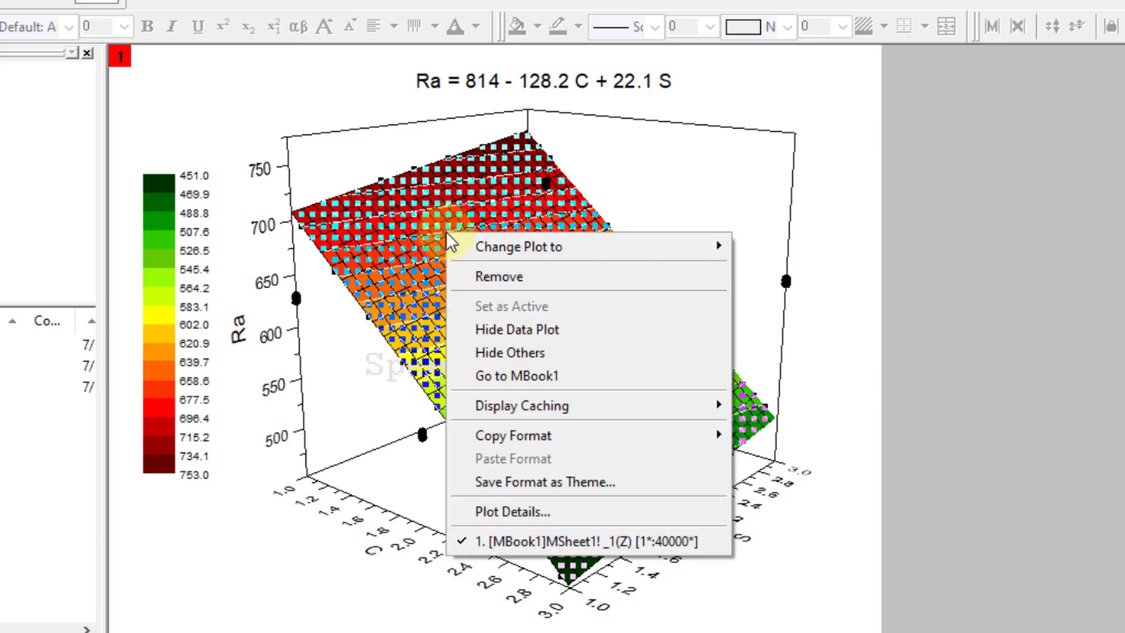
left_click(541, 507)
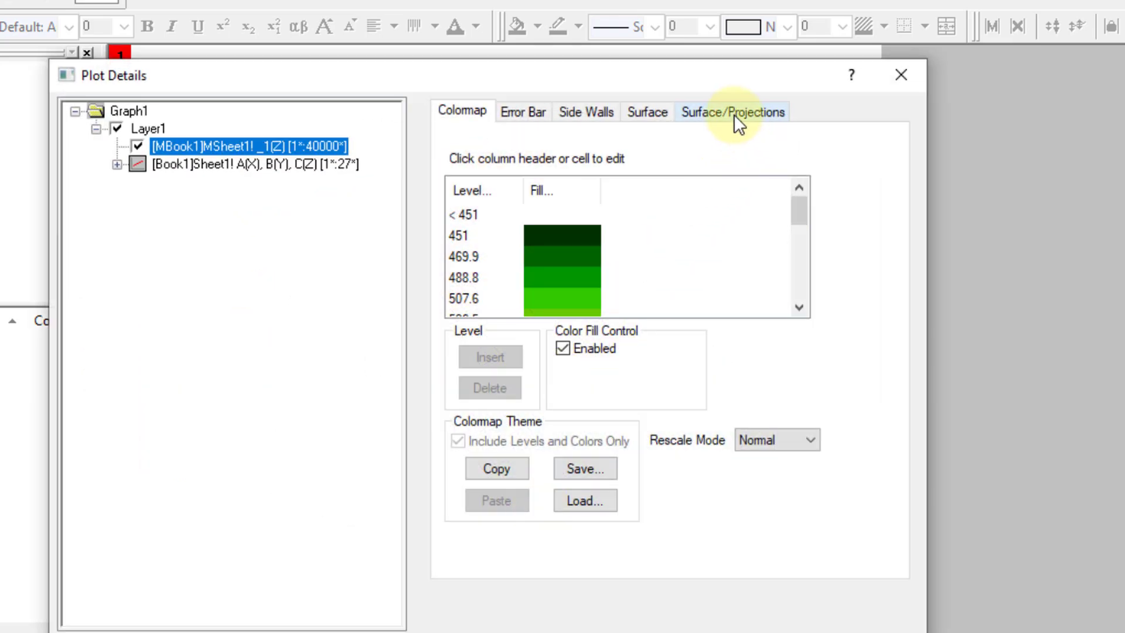
left_click(756, 121)
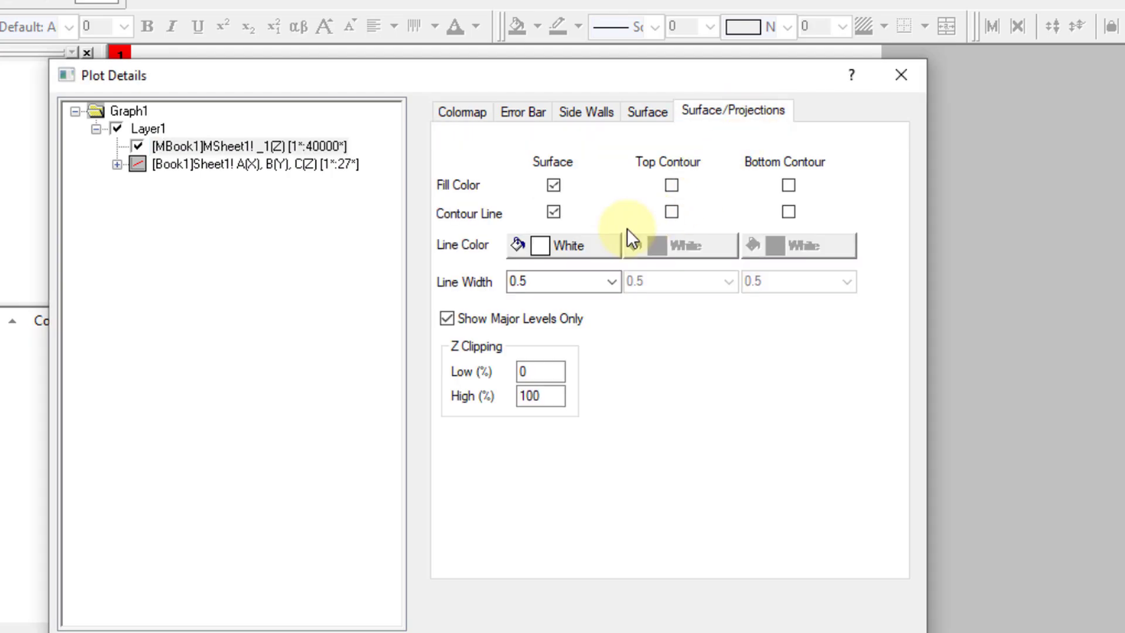
left_click(554, 212)
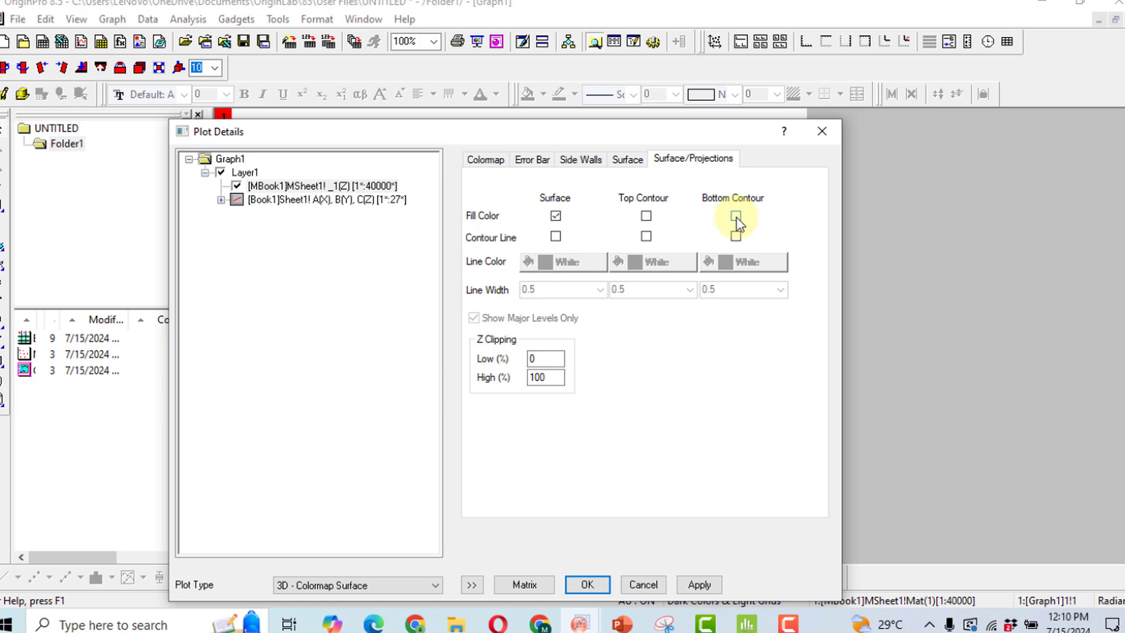
left_click(736, 216)
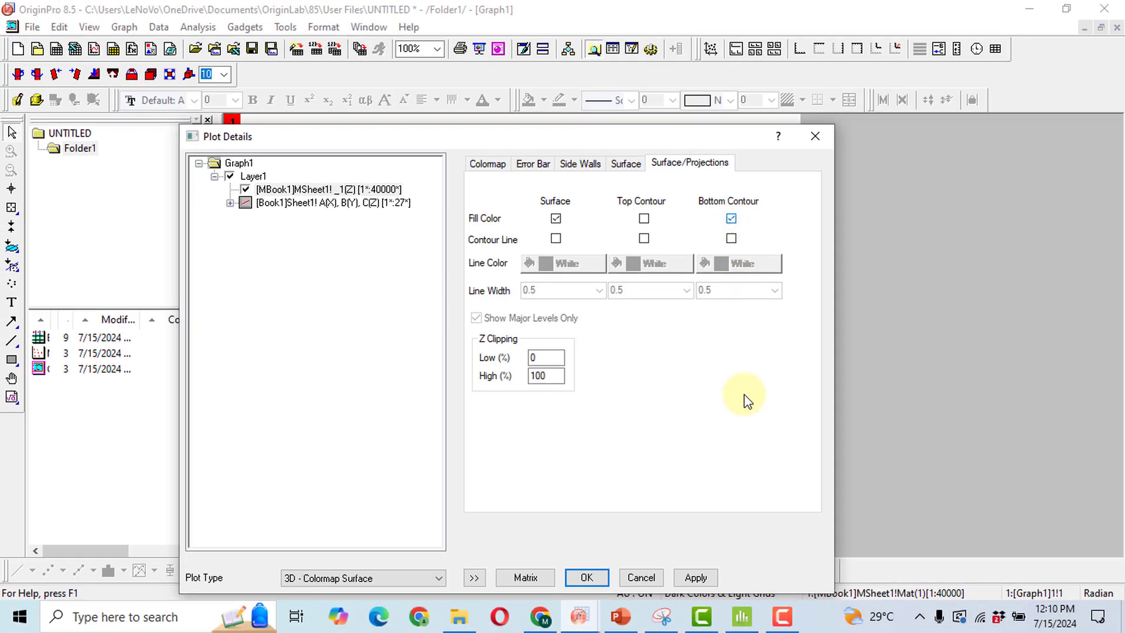
left_click(702, 572)
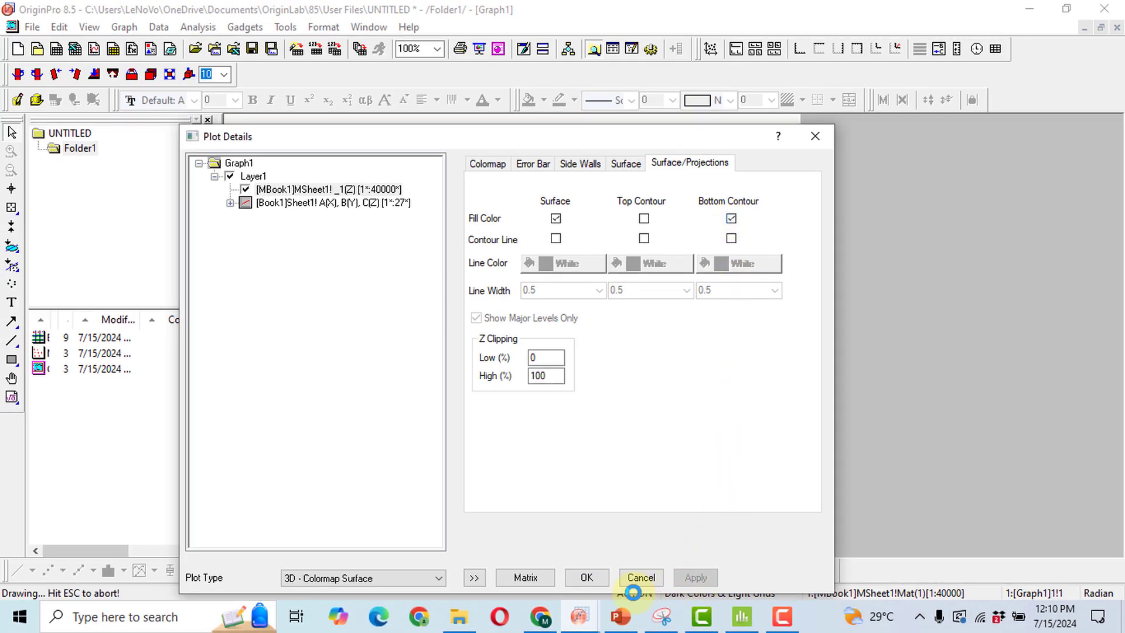
left_click(586, 579)
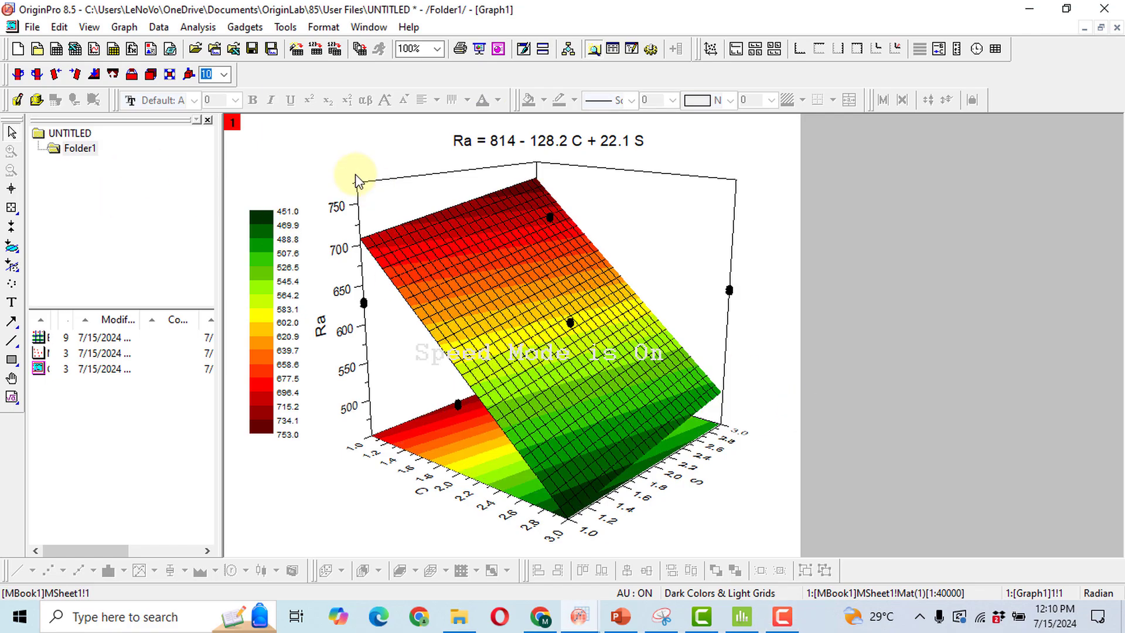
Tilt the 3D graph to the right by an increment of 10.
left_click(76, 75)
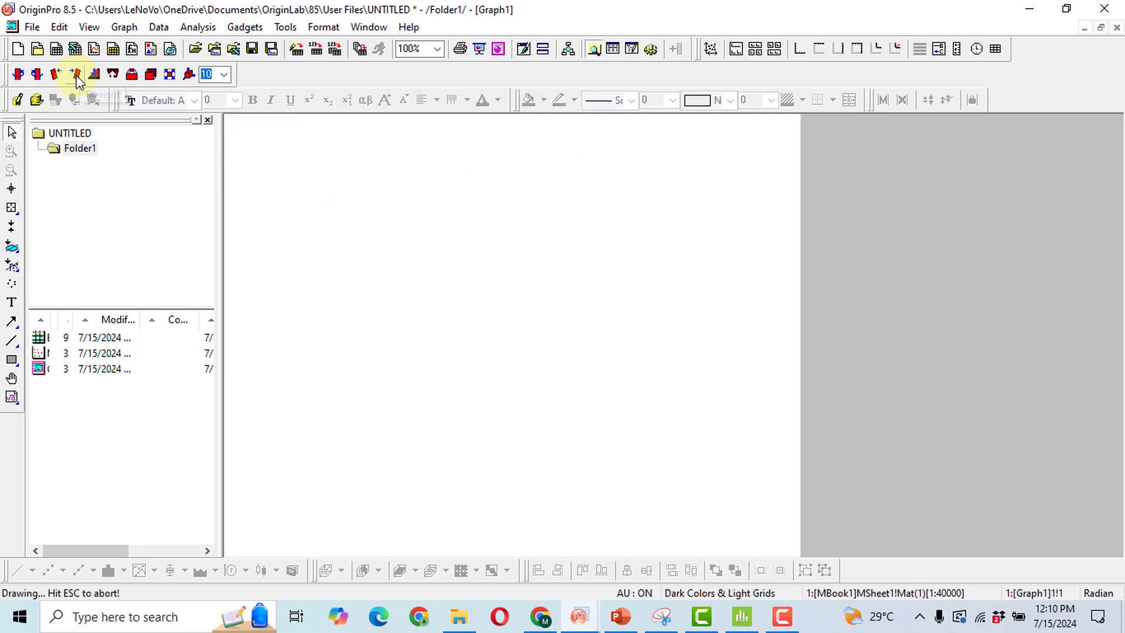